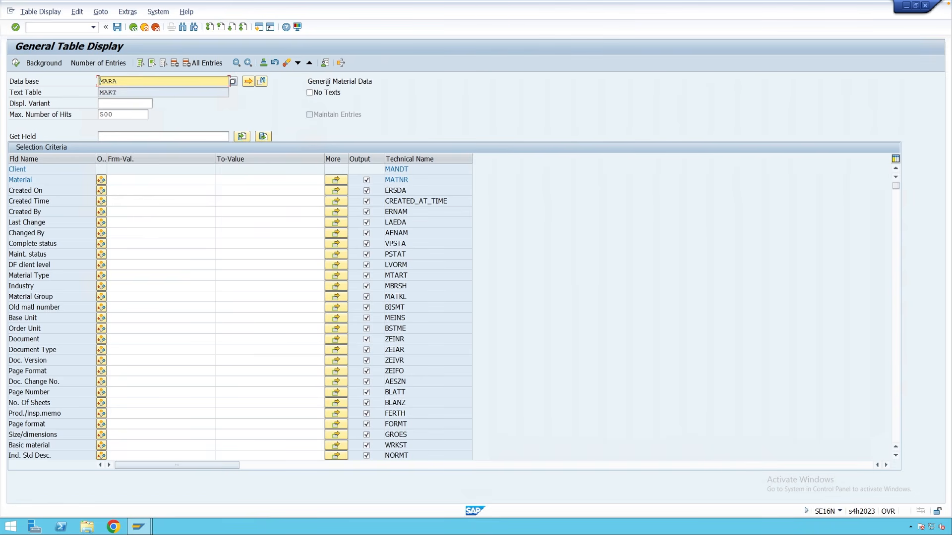
Examine table MARA's description and its key fields MANDT and MATNR in the selection criteria.
drag(375, 82, 332, 82)
click(146, 85)
drag(409, 180, 387, 181)
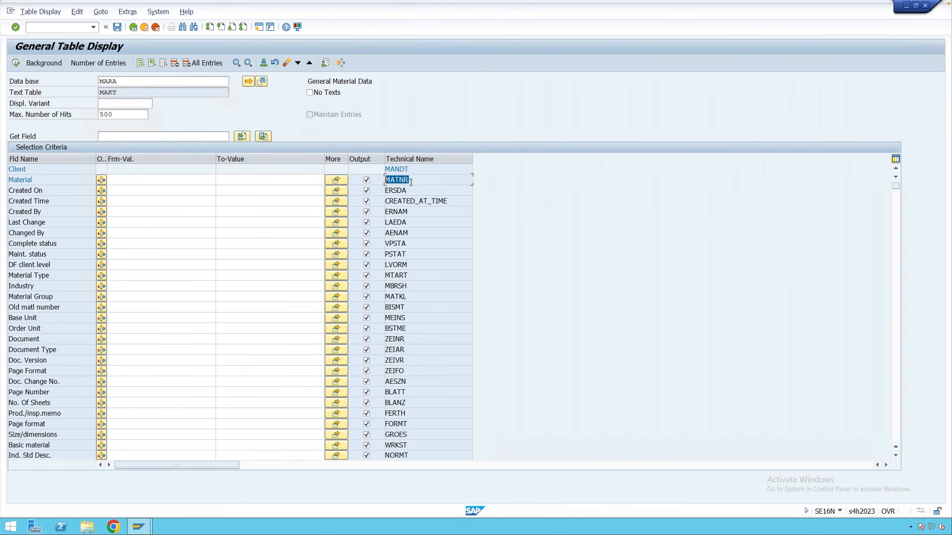
click(420, 182)
click(27, 174)
drag(410, 170, 384, 170)
click(418, 170)
Load the plant data table MARC in the general table display.
double_click(124, 83)
text(MAR)
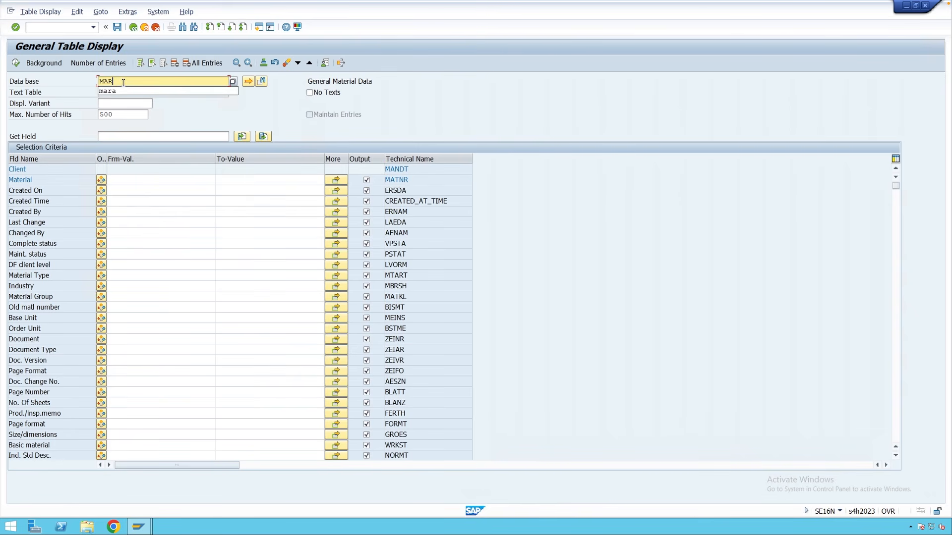
text(C)
key(Return)
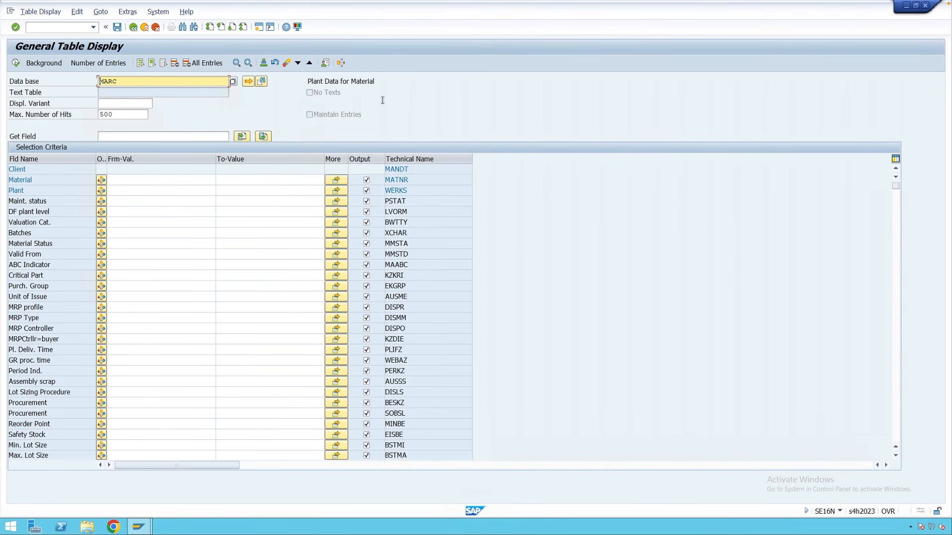
Examine the Material and Plant key fields of table MARC with their technical names.
click(421, 180)
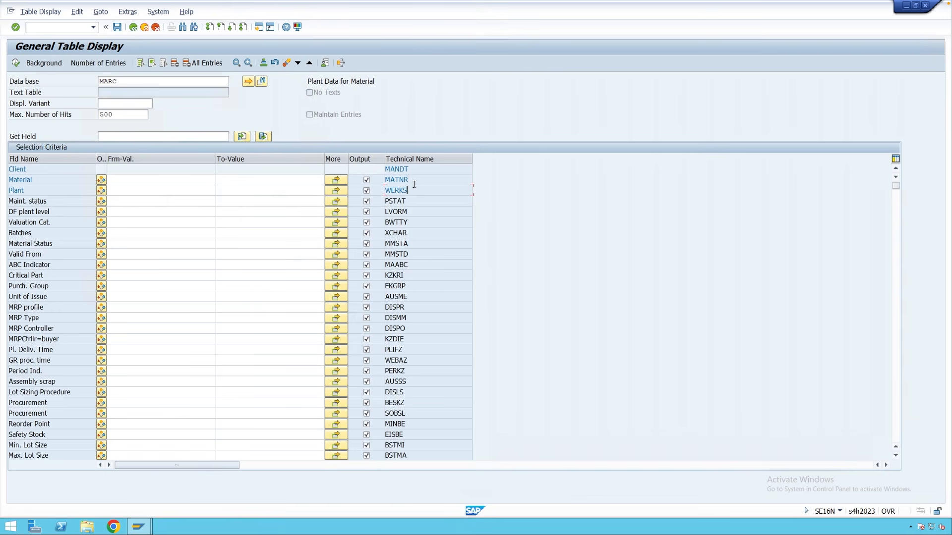
click(414, 183)
click(413, 192)
drag(34, 181, 9, 190)
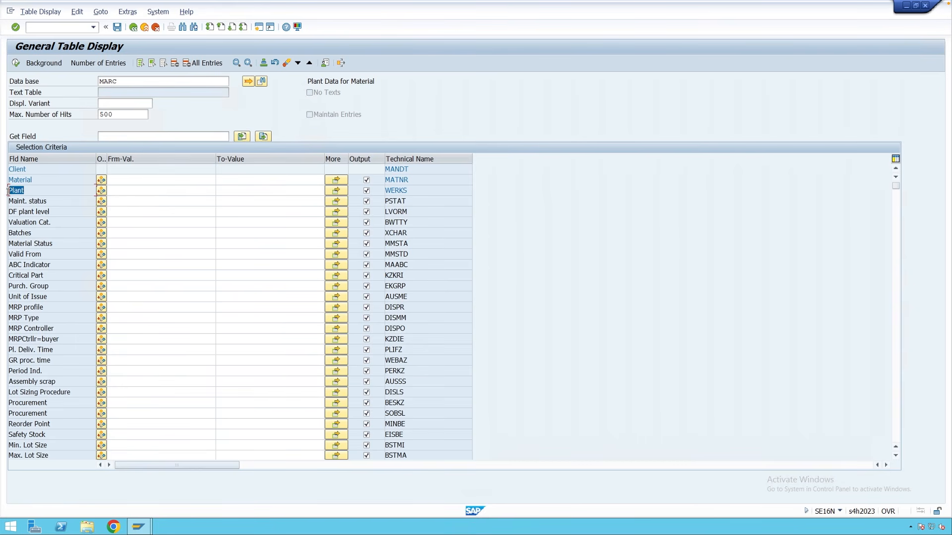
click(38, 180)
Load the material valuation table MBEW in the general table display.
drag(123, 81, 97, 82)
text(M)
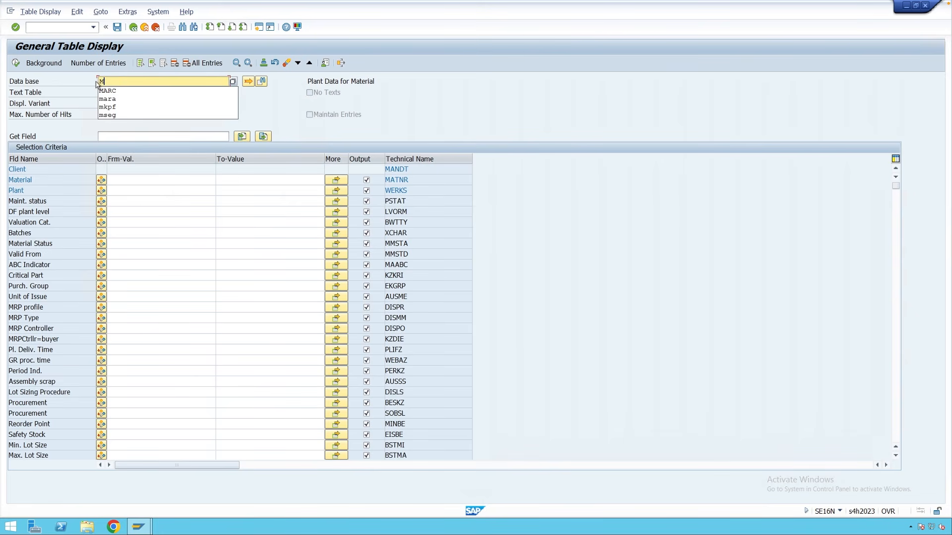
text(BEW)
key(Return)
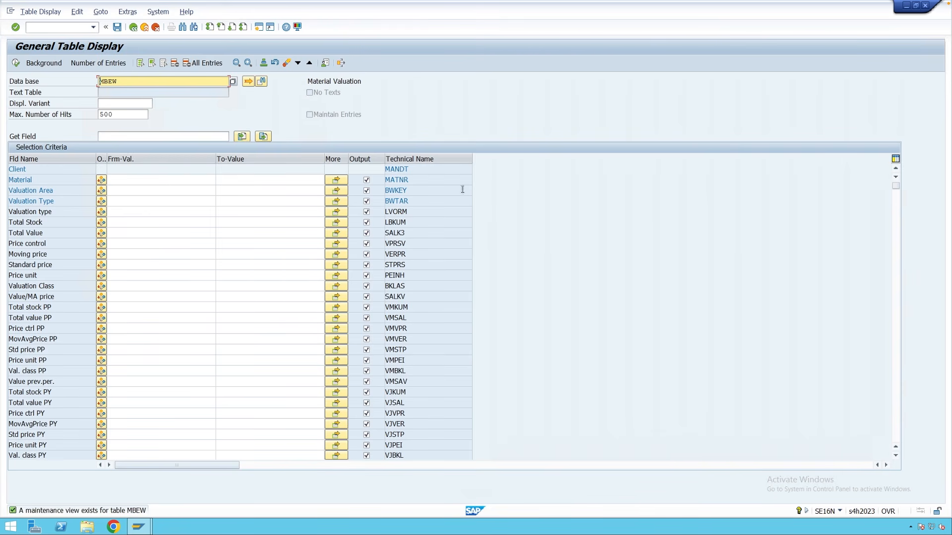
Examine the Material, Valuation Area and Valuation Type key fields of table MBEW.
click(420, 180)
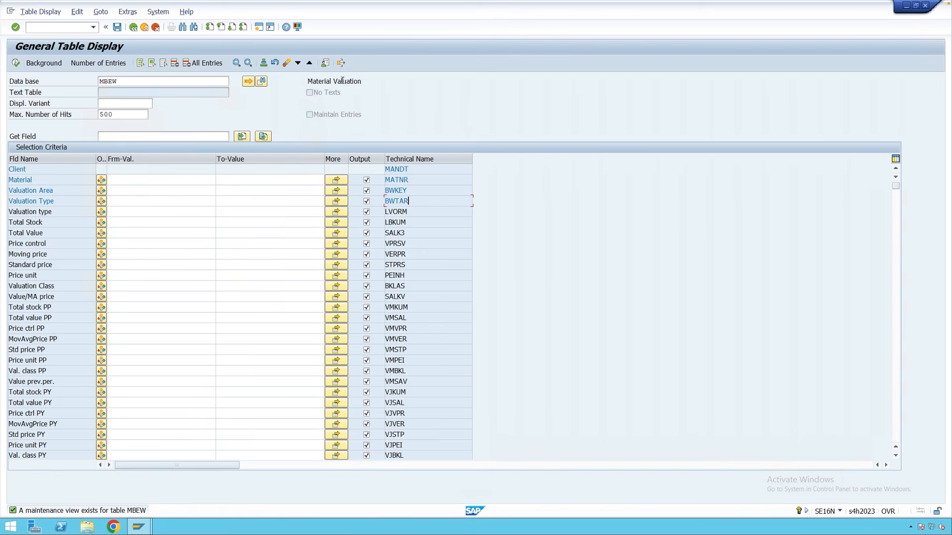
click(413, 190)
drag(54, 202, 13, 201)
click(59, 201)
click(416, 193)
click(413, 181)
click(61, 191)
drag(34, 191, 10, 191)
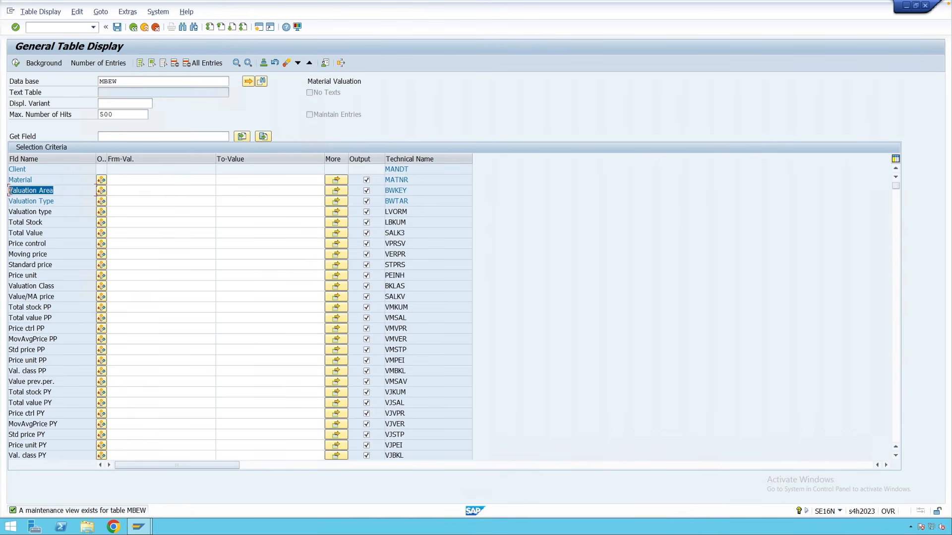
click(61, 191)
drag(120, 82, 99, 82)
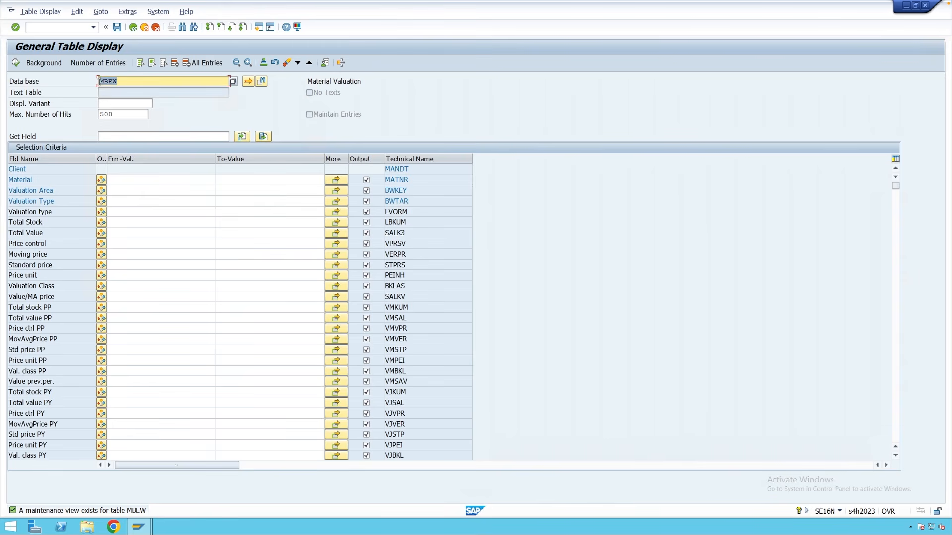
click(128, 82)
Leave the table display and open the SAP Reference IMG through transaction SPRO.
click(144, 28)
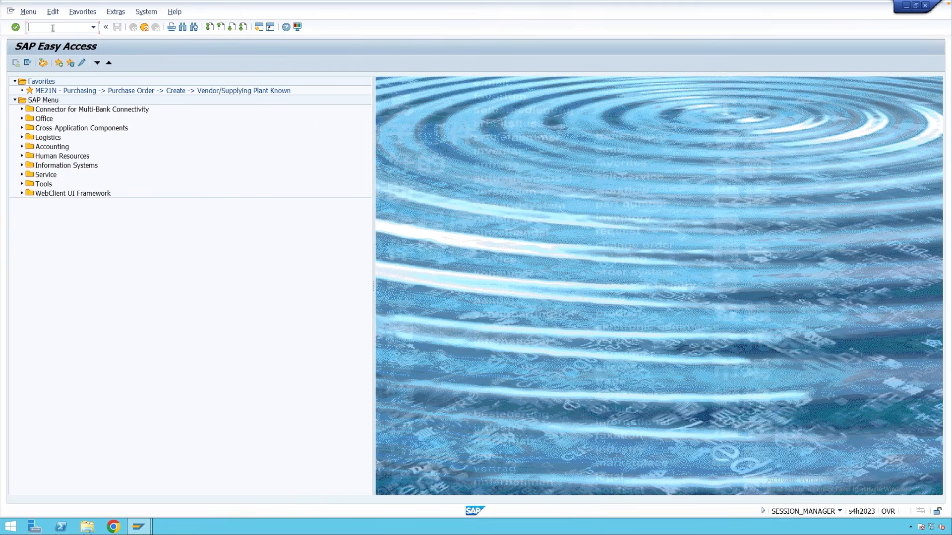
text(so)
text(ro)
key(Return)
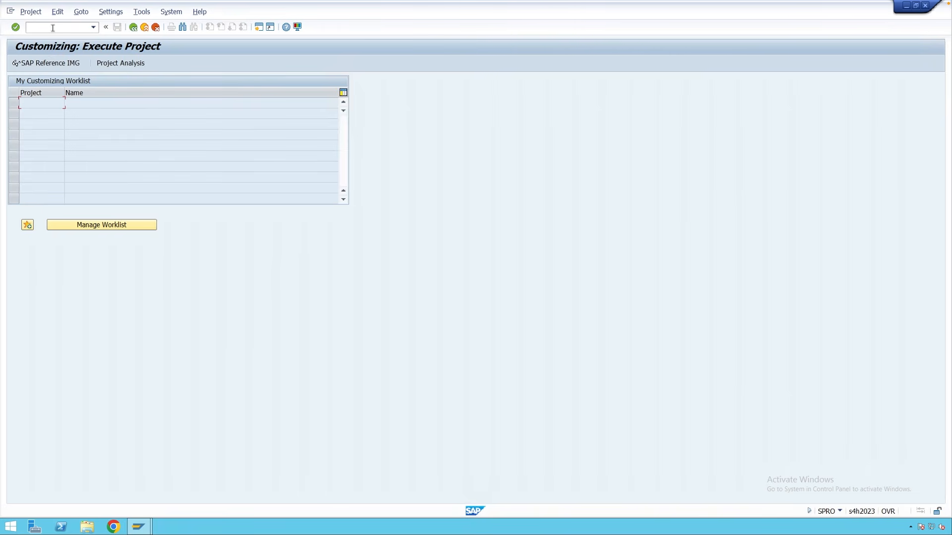
click(54, 64)
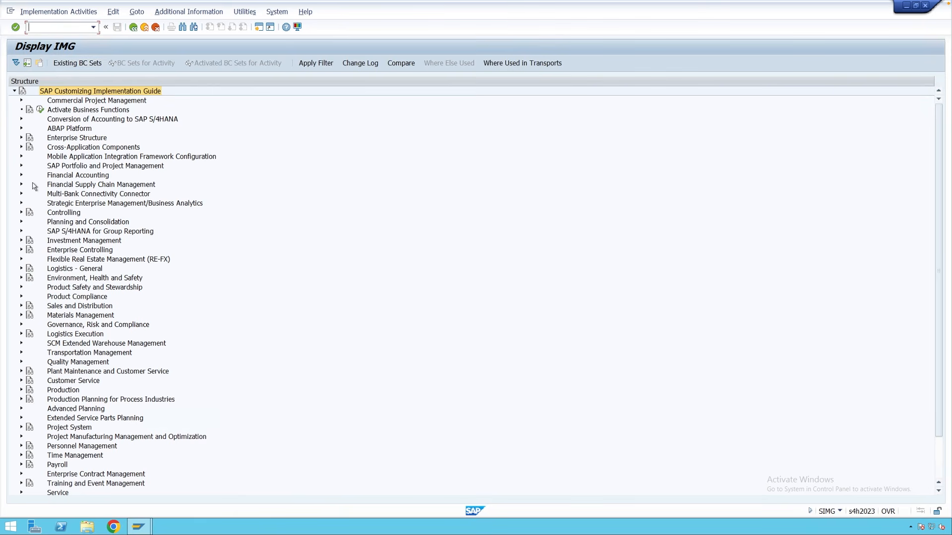
Open the activity Assign Fields to Field Selection Groups under Logistics - General, Material Master, Field Selection.
click(21, 269)
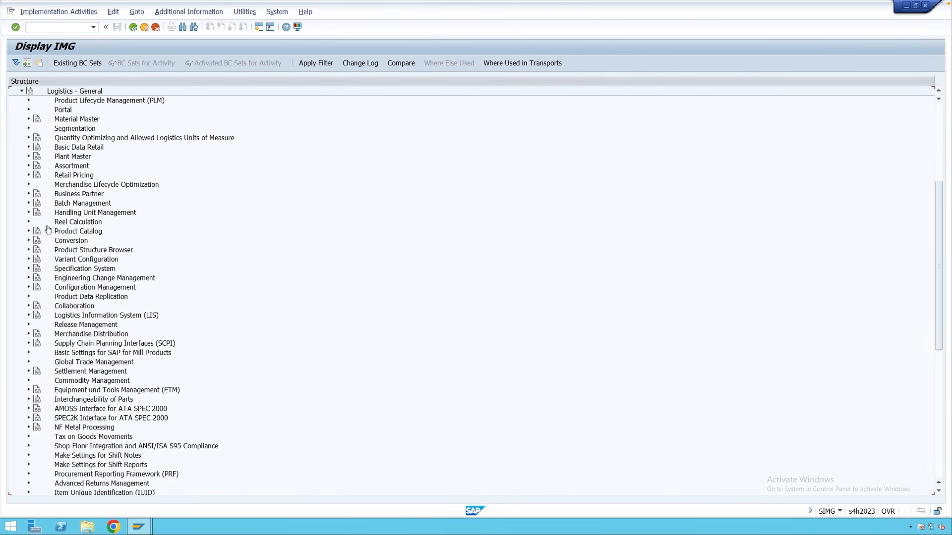
click(28, 119)
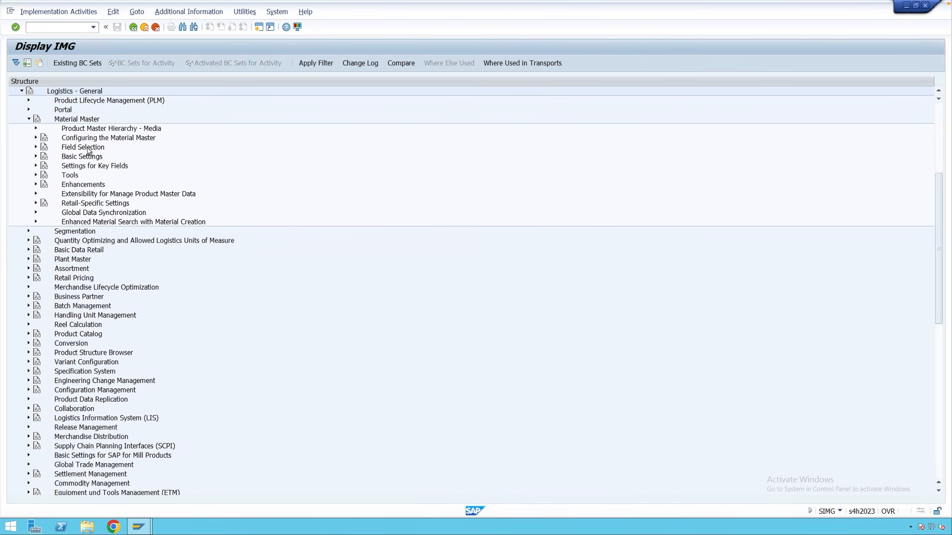
click(36, 148)
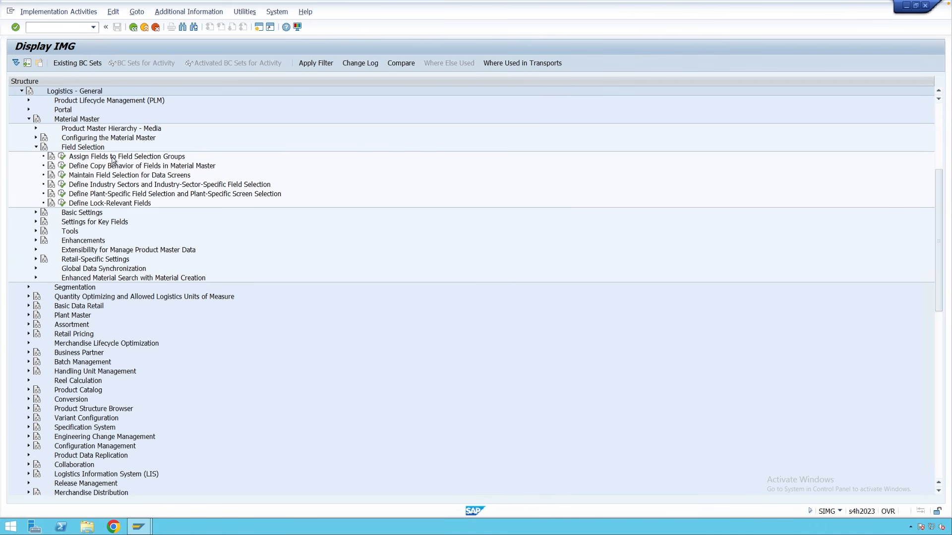
click(62, 156)
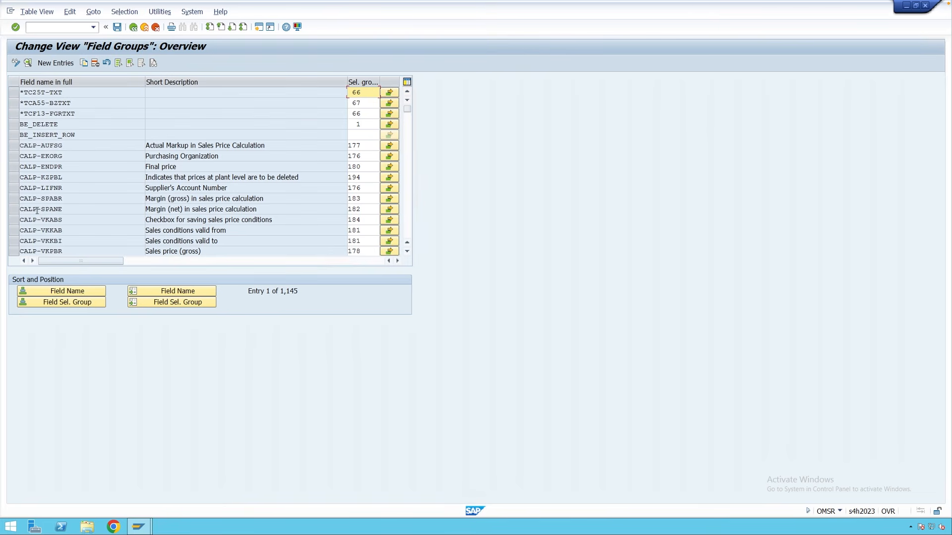
Examine the MARA entries for authorization group, container requirements and old material number in the field group list.
drag(38, 211, 63, 210)
click(407, 231)
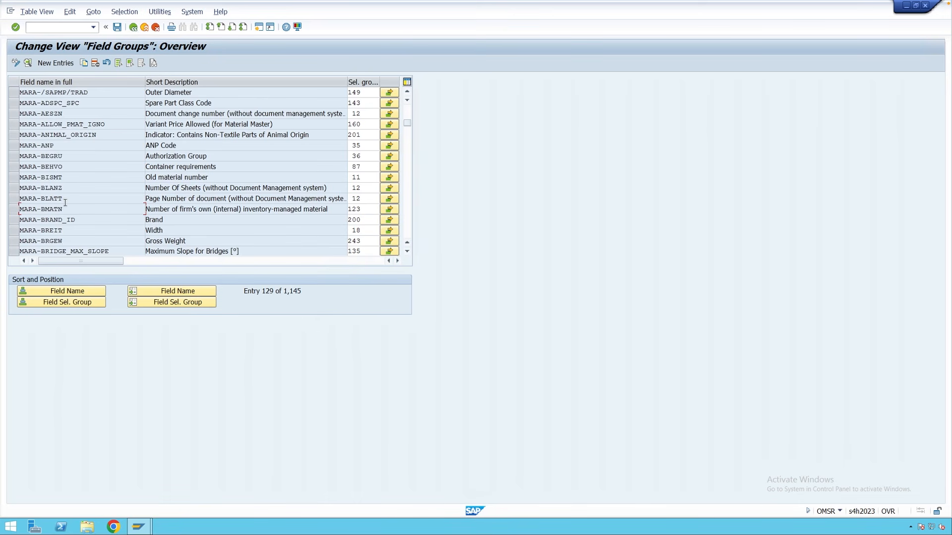
mouse_move(38, 156)
mouse_down()
mouse_move(20, 156)
mouse_move(65, 156)
mouse_move(20, 156)
mouse_up()
drag(210, 156, 140, 157)
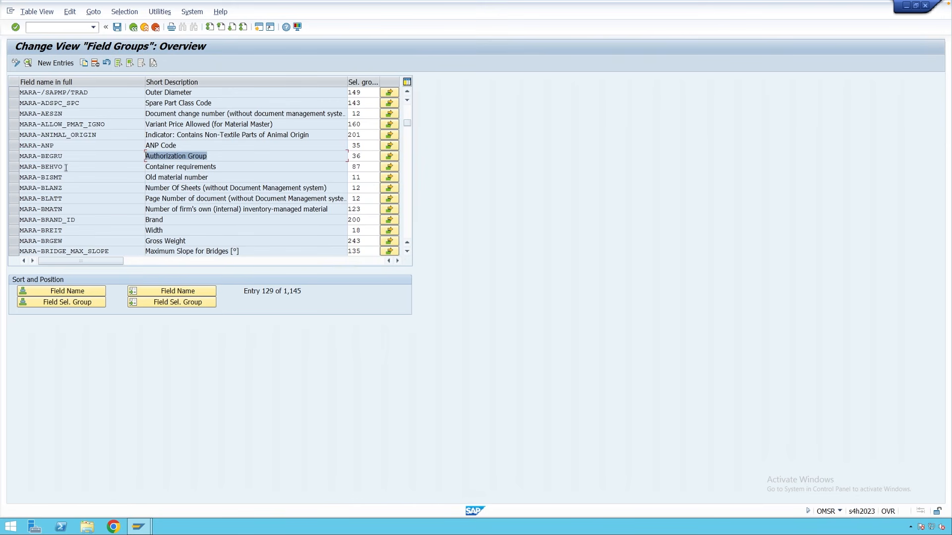
drag(66, 167, 17, 167)
drag(218, 166, 146, 169)
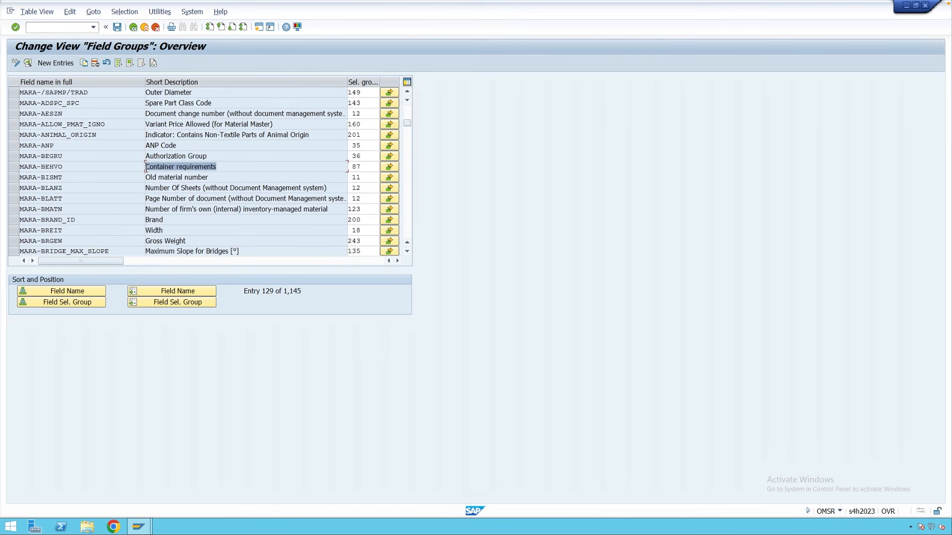
drag(64, 178, 20, 178)
drag(207, 177, 145, 177)
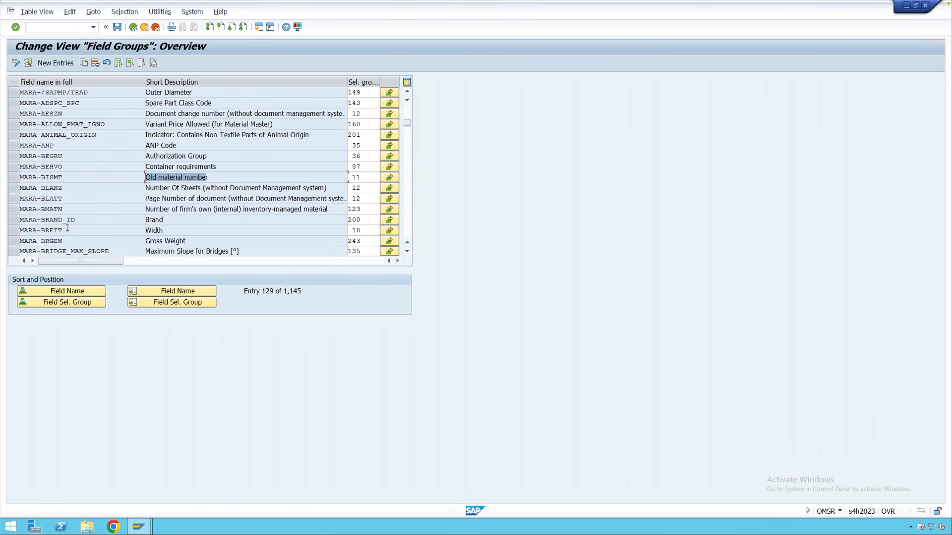
Open transaction MM03 in a new window and display the Basic Data 1 view of material 206.
click(258, 27)
text(m)
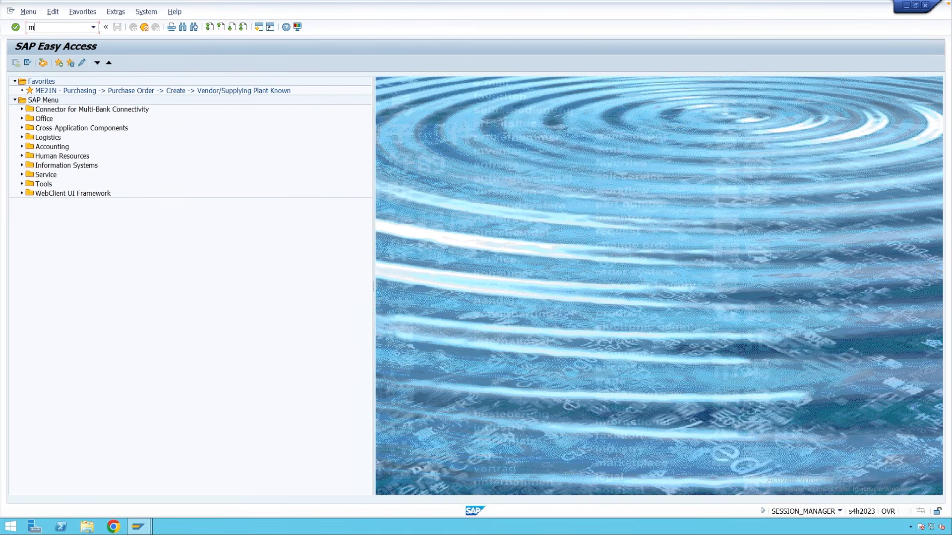
text(m03)
key(Return)
text(2)
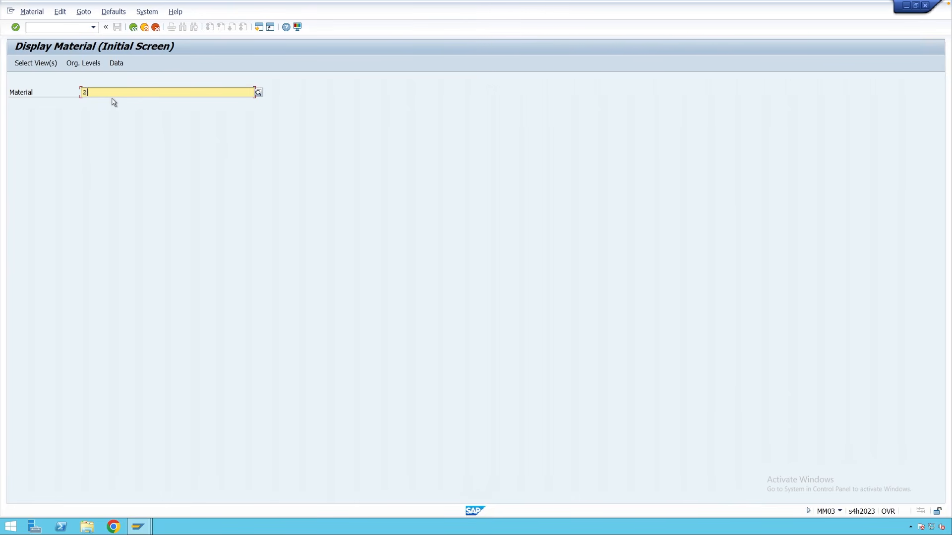
text(06)
key(Return)
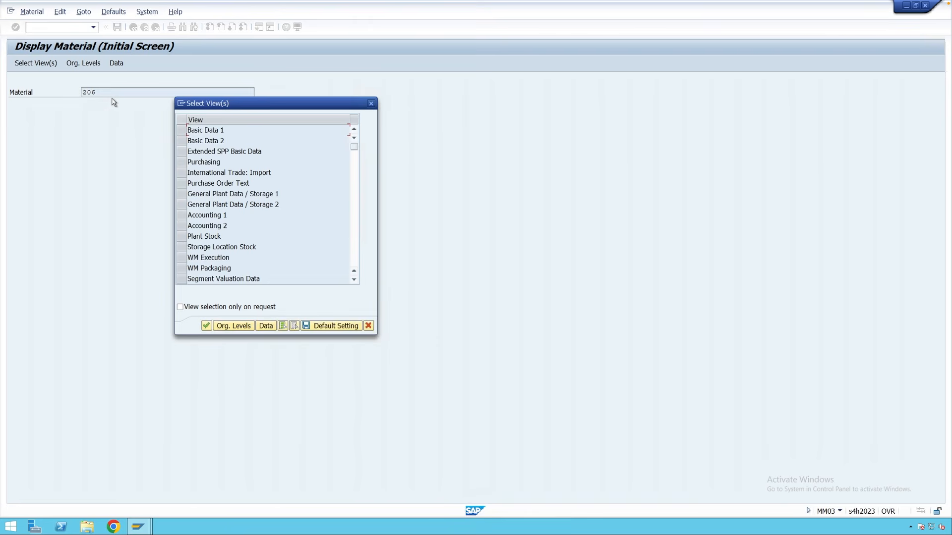
click(182, 130)
key(Return)
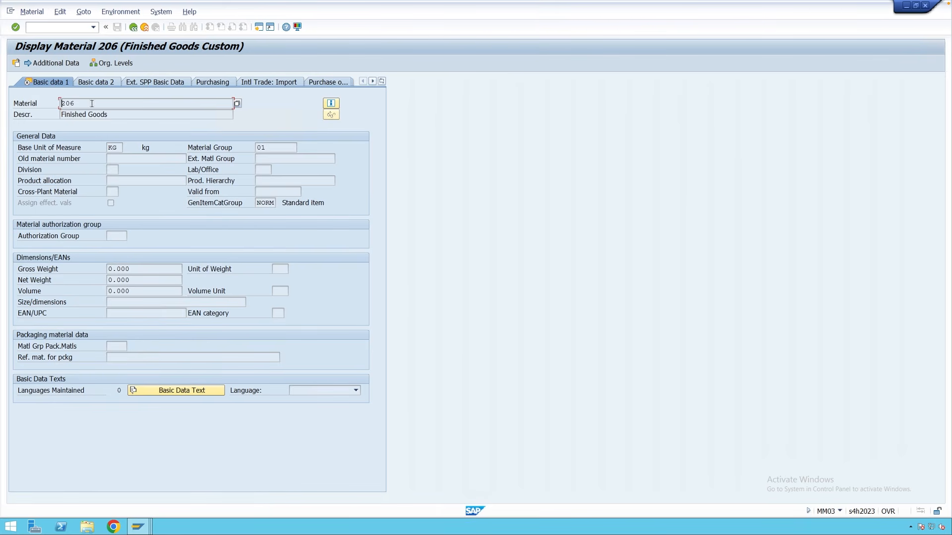
Open the field help for Old material number and show its technical information.
click(118, 147)
click(138, 159)
key(F1)
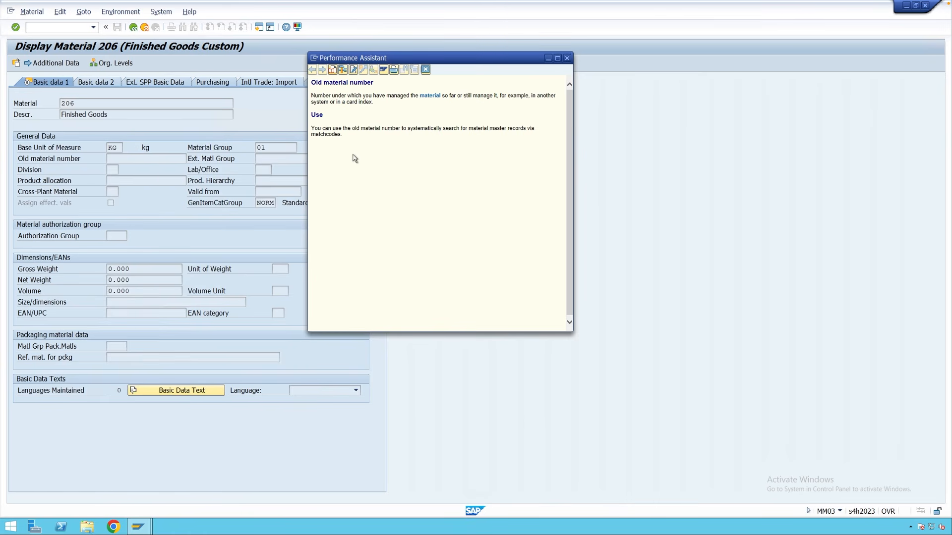
click(342, 71)
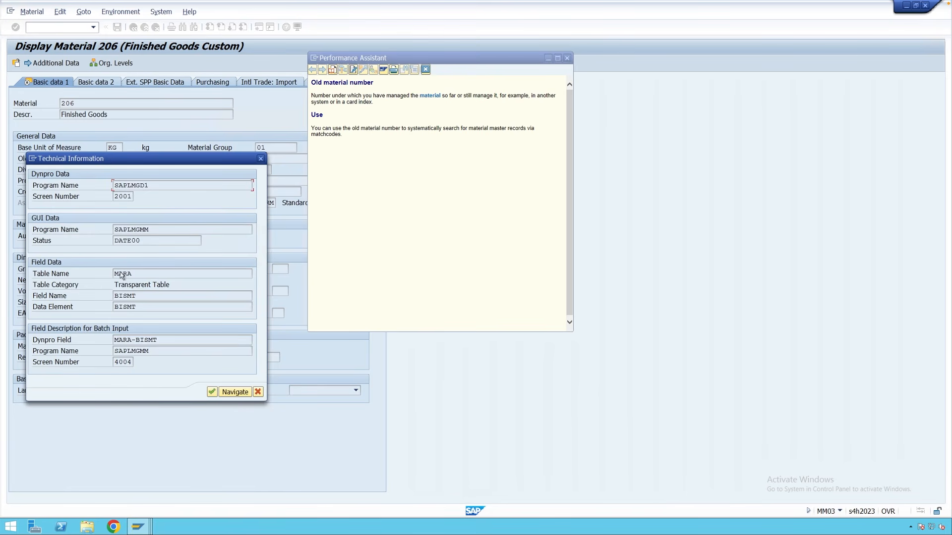
Check the table name and field name in the technical information of the Old material number field.
double_click(137, 273)
double_click(133, 296)
drag(197, 165, 244, 226)
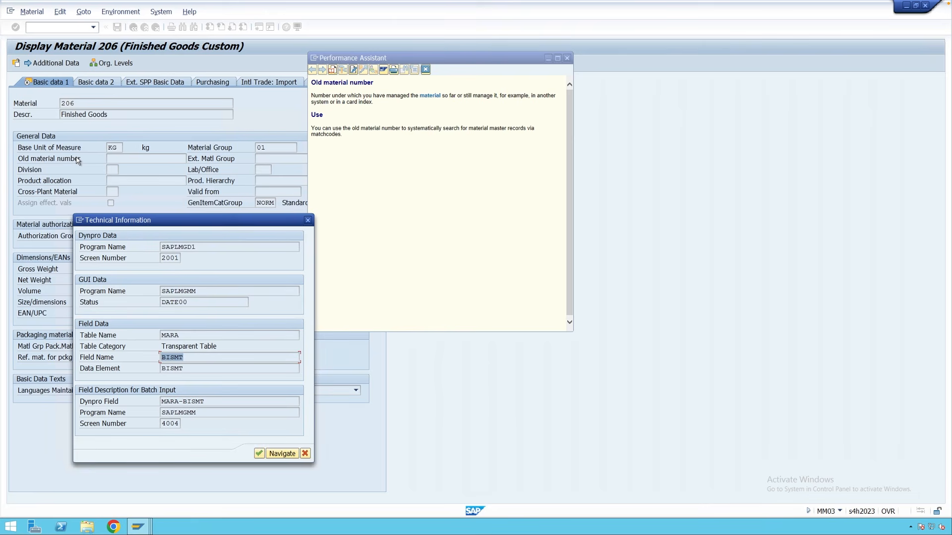
click(172, 358)
double_click(172, 358)
click(189, 358)
drag(179, 336, 160, 336)
Open transaction SE16N in a new window and load table MARA.
click(80, 221)
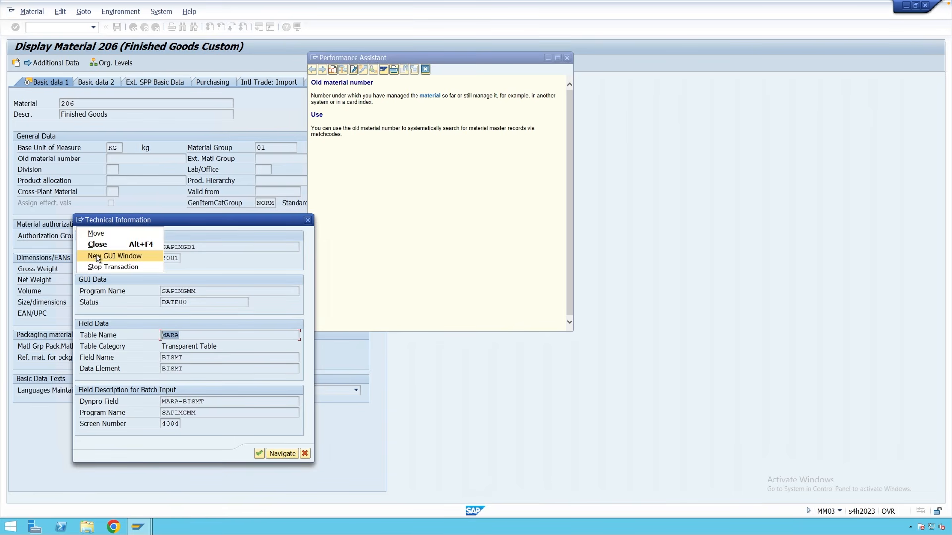
click(97, 257)
text(se1)
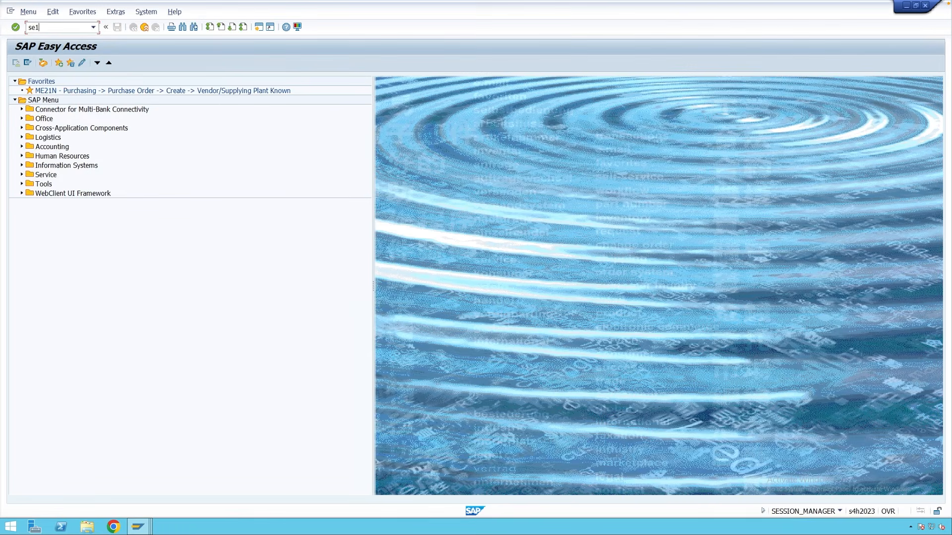
text(6n)
key(Return)
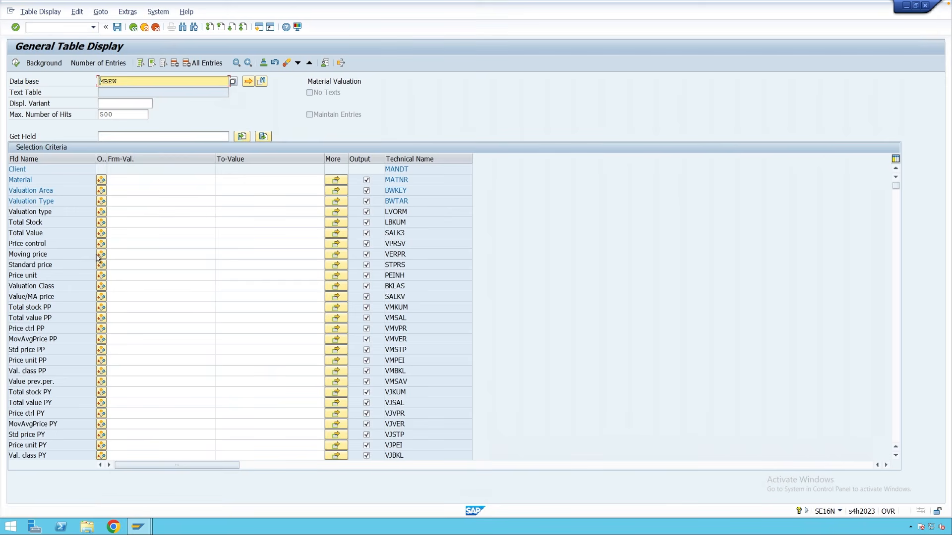
double_click(100, 81)
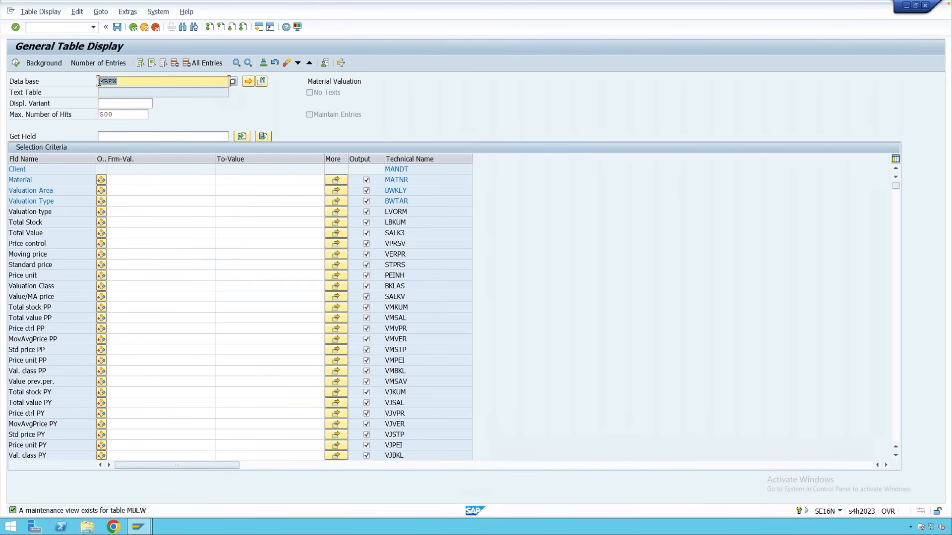
text(mara)
key(Return)
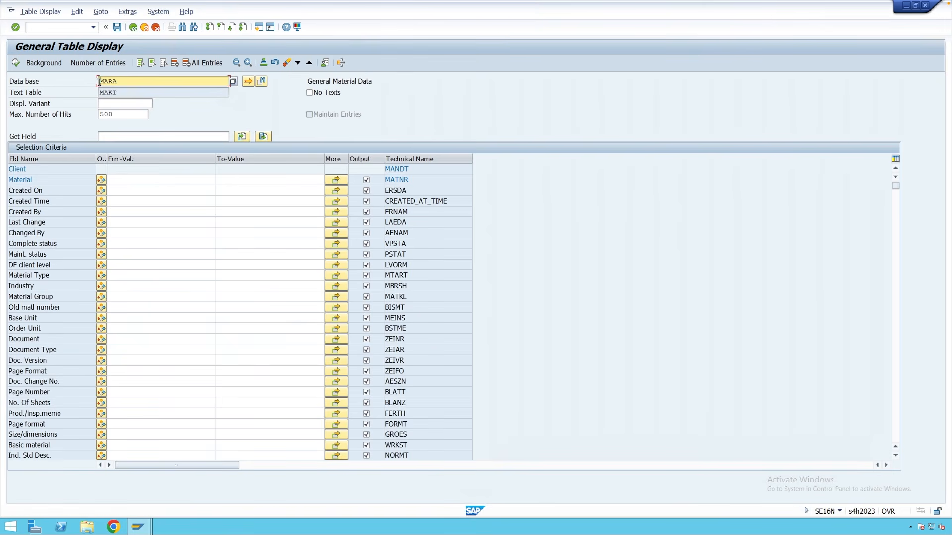
Search the field list of table MARA for the field name bismt.
click(184, 28)
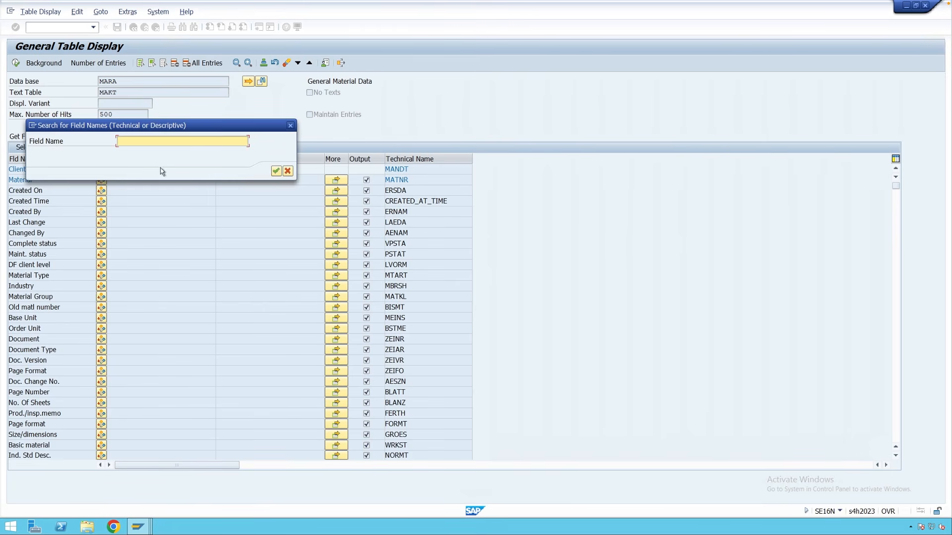
text(bismt)
key(Return)
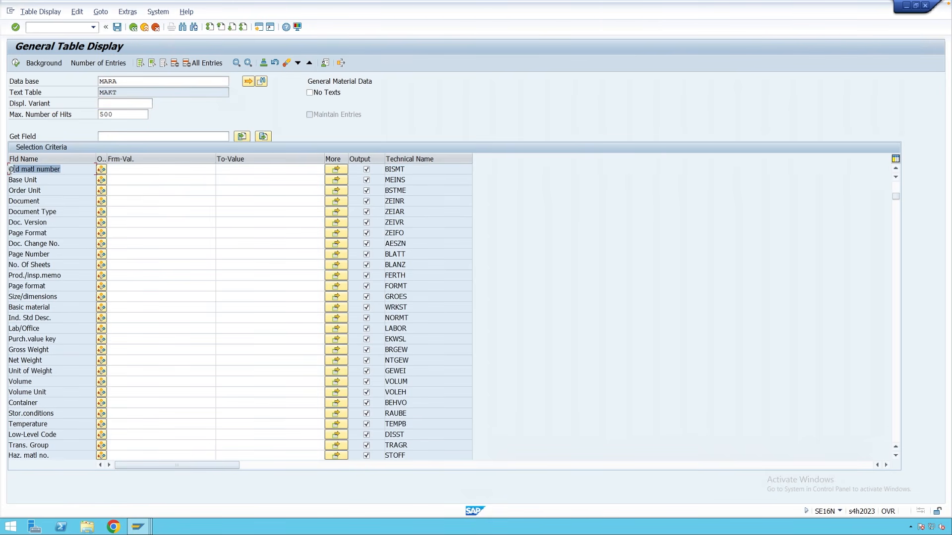
Check the technical name BISMT in the MARA field list against the Old material number's technical information in the material display, and close the help windows.
click(407, 170)
drag(406, 170, 388, 170)
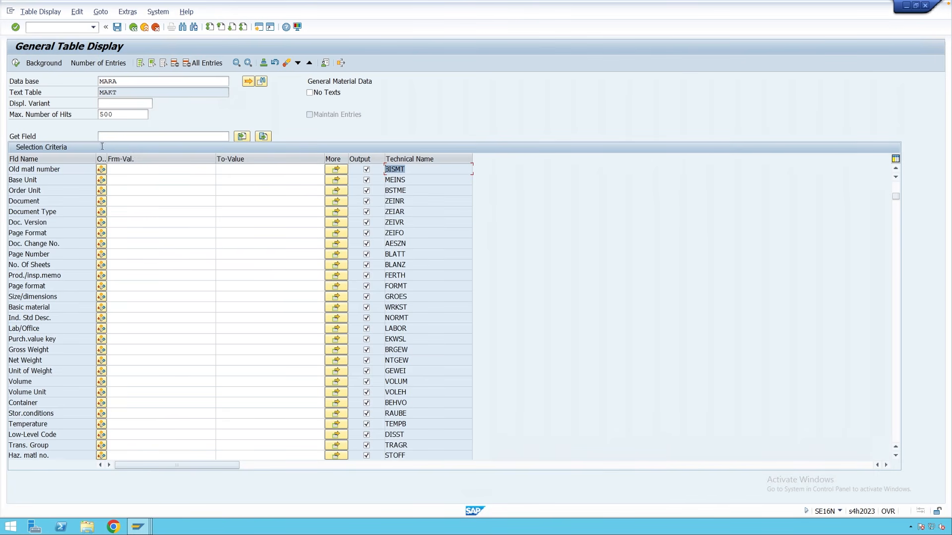
click(139, 527)
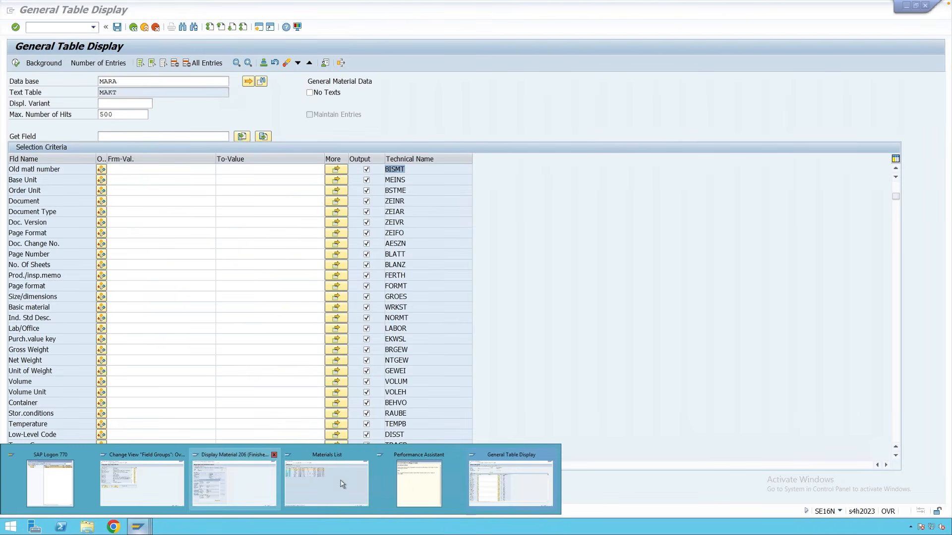
click(251, 482)
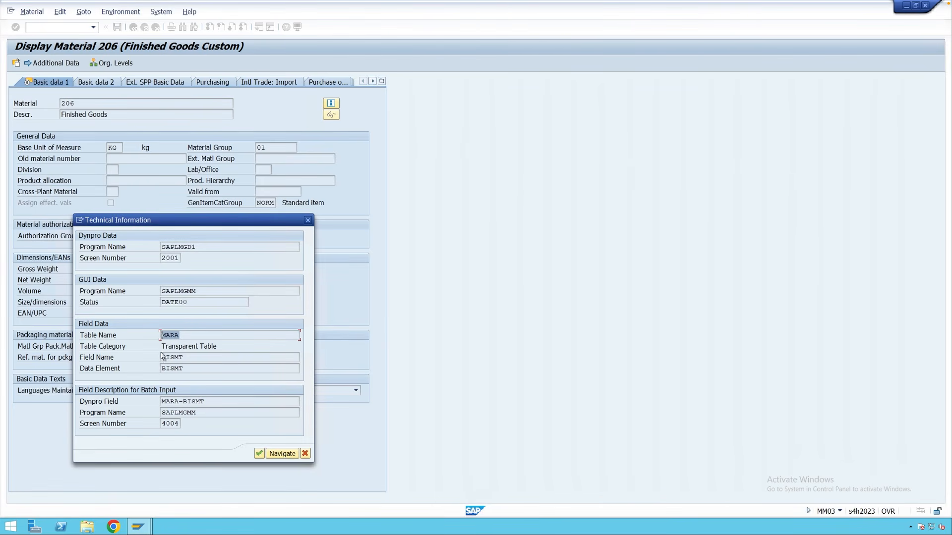
click(191, 357)
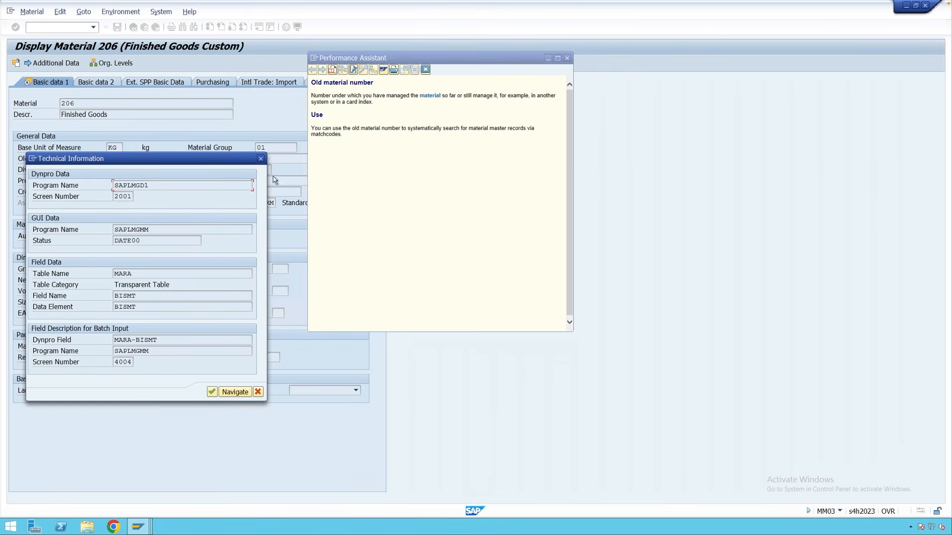
click(260, 159)
click(425, 70)
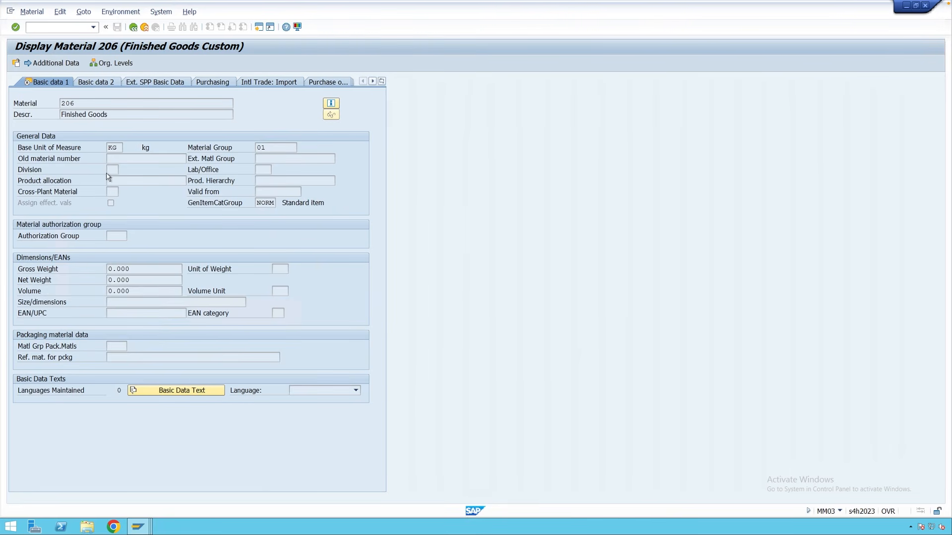
Reopen the field help of Old material number and check the table name and field name in its technical information.
click(129, 159)
key(F1)
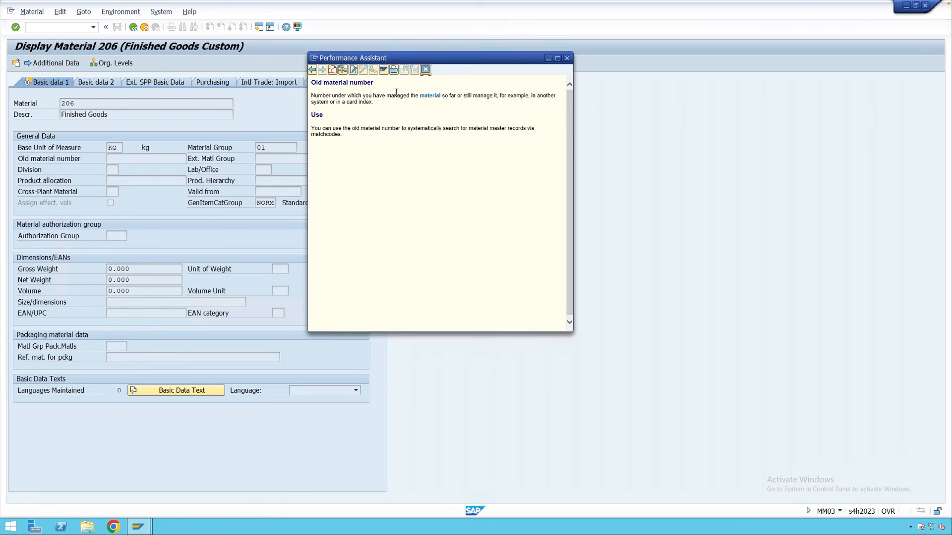
click(342, 71)
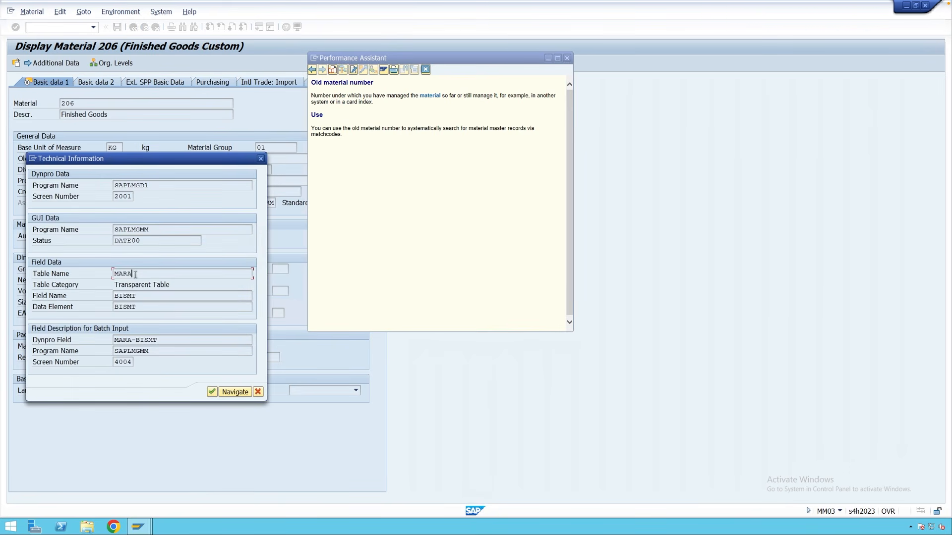
drag(138, 275, 113, 297)
drag(195, 168, 225, 193)
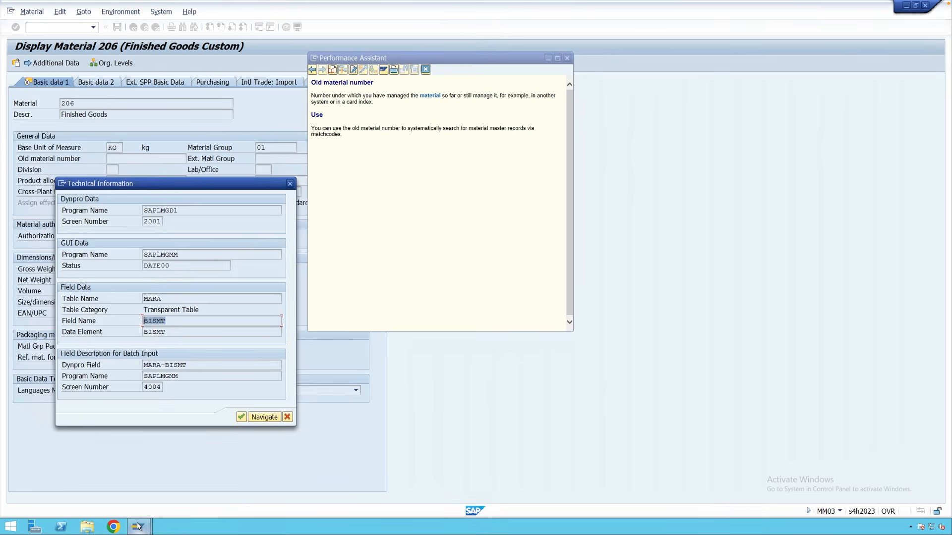
Switch to the Field Groups overview and check the full field name, description and selection group of the MARA-BISMT entry.
mouse_move(138, 527)
click(173, 492)
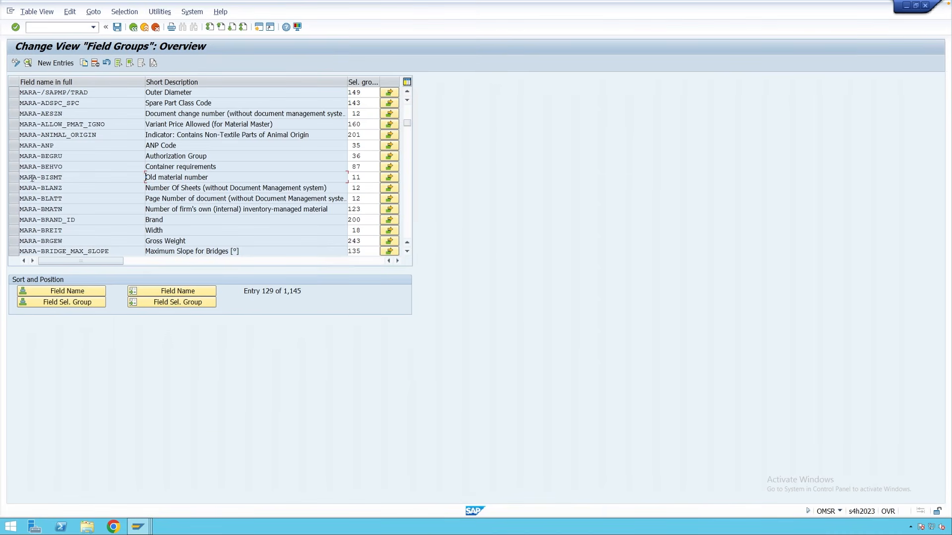
drag(22, 178, 63, 178)
drag(214, 177, 137, 177)
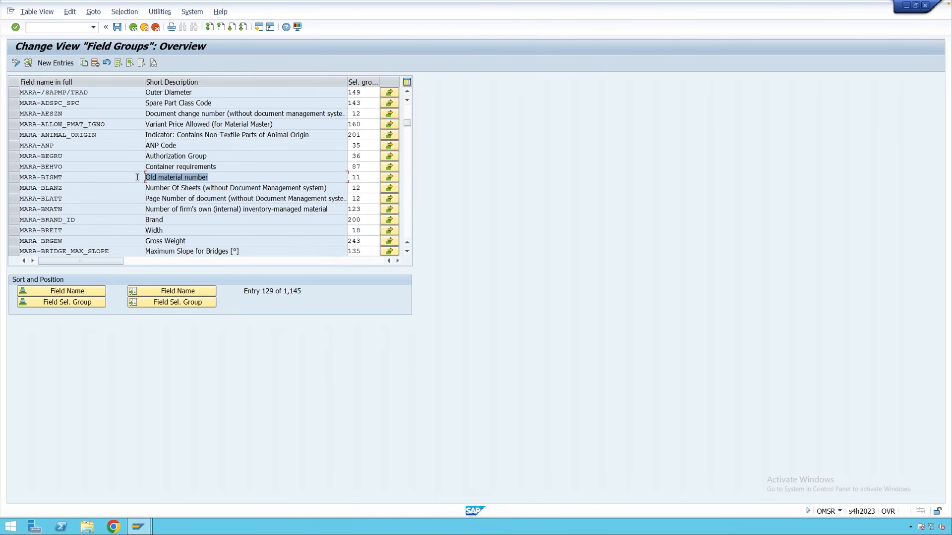
click(361, 177)
drag(360, 177, 351, 178)
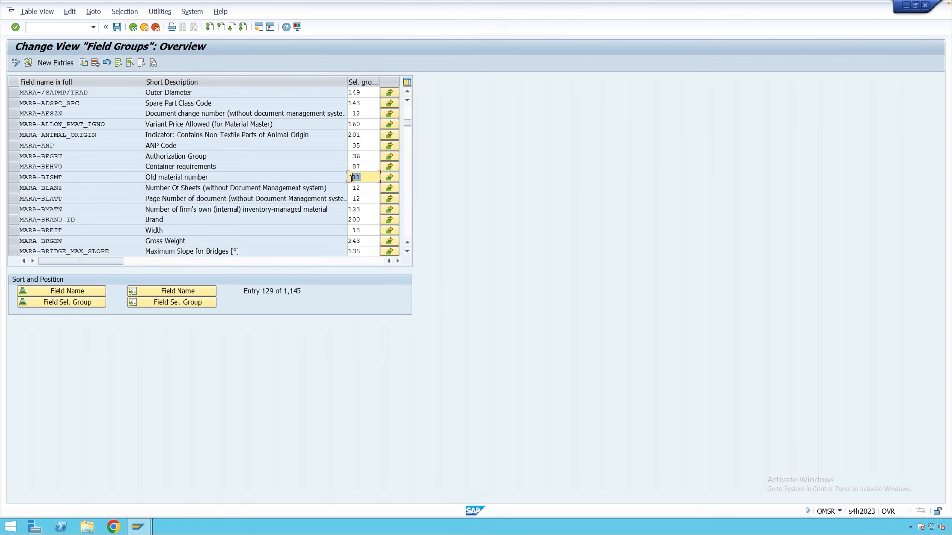
click(67, 177)
drag(62, 177, 19, 177)
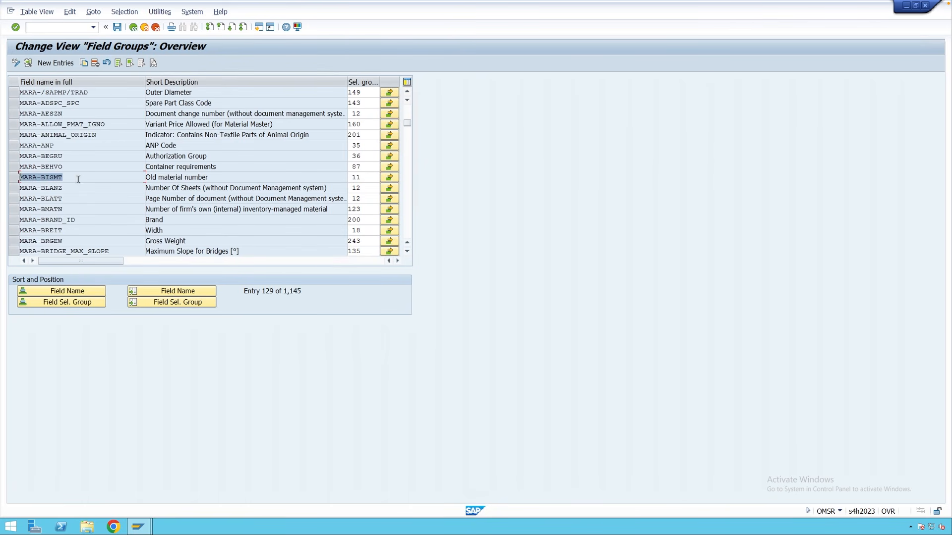
Show the field groups as a print list, find MARA-BISMT in it, and return to the overview.
click(39, 12)
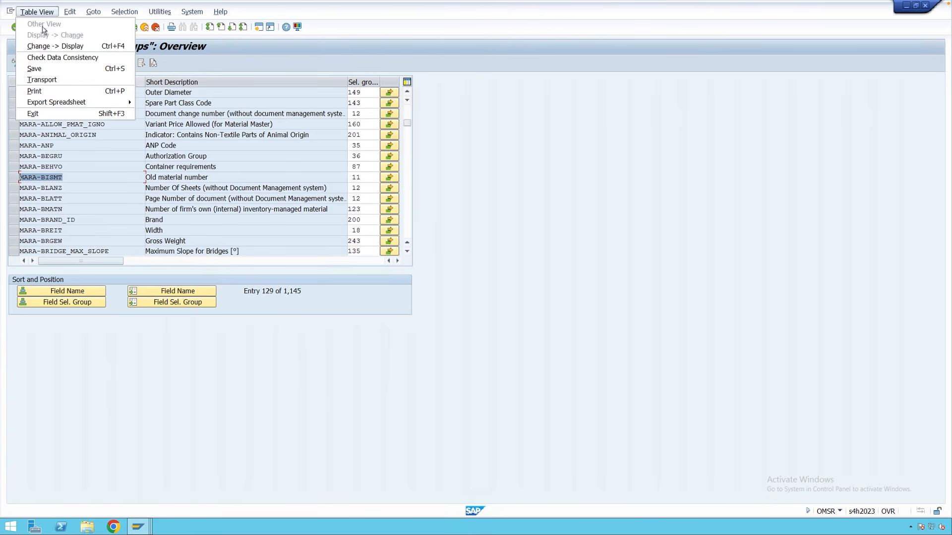
click(39, 91)
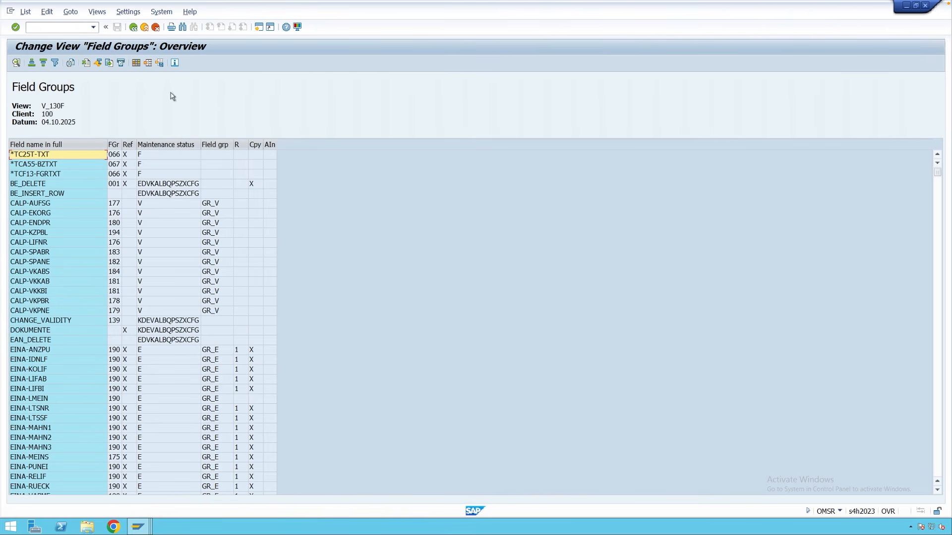
click(183, 27)
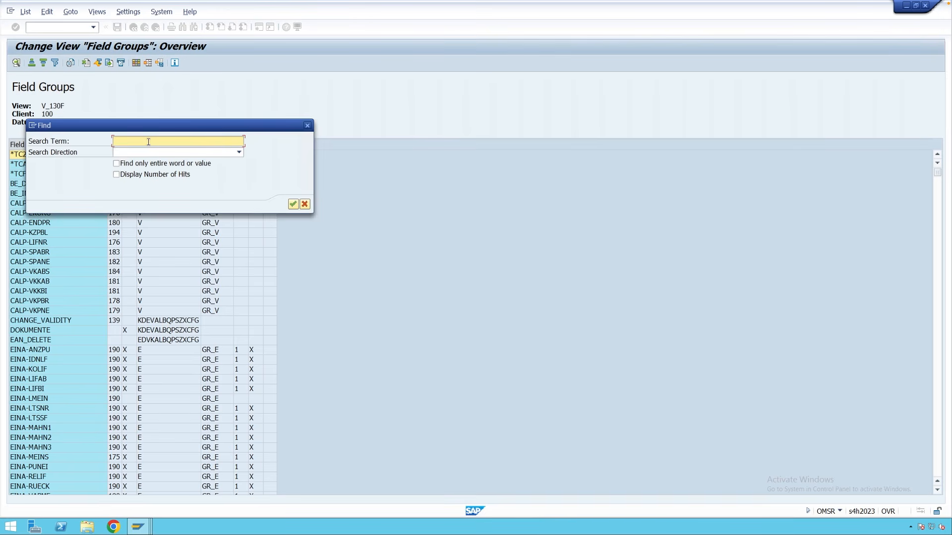
text(MARA-BISMT)
click(293, 205)
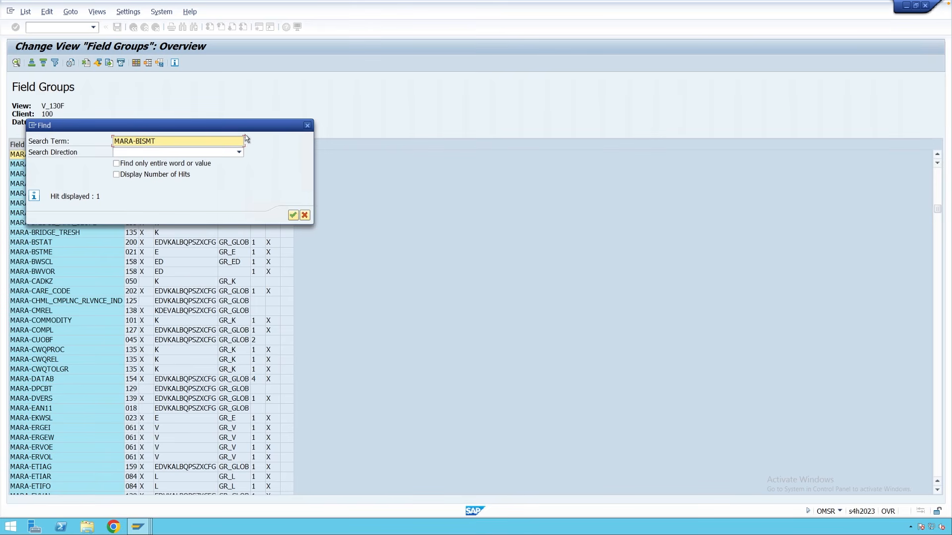
click(308, 125)
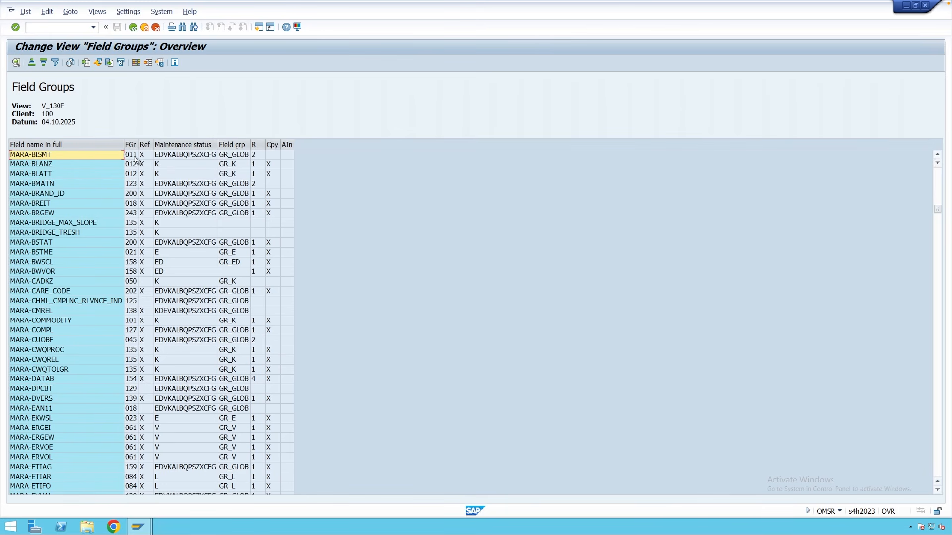
click(132, 27)
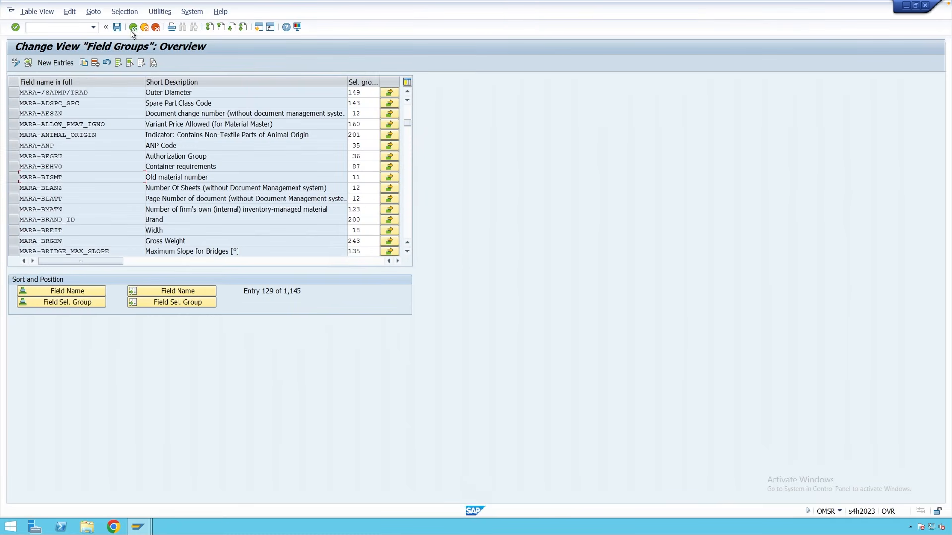
Open the field selection group assigned to MARA-BISMT, check its group number and field name, and return to the overview.
drag(73, 178, 20, 177)
drag(362, 179, 345, 179)
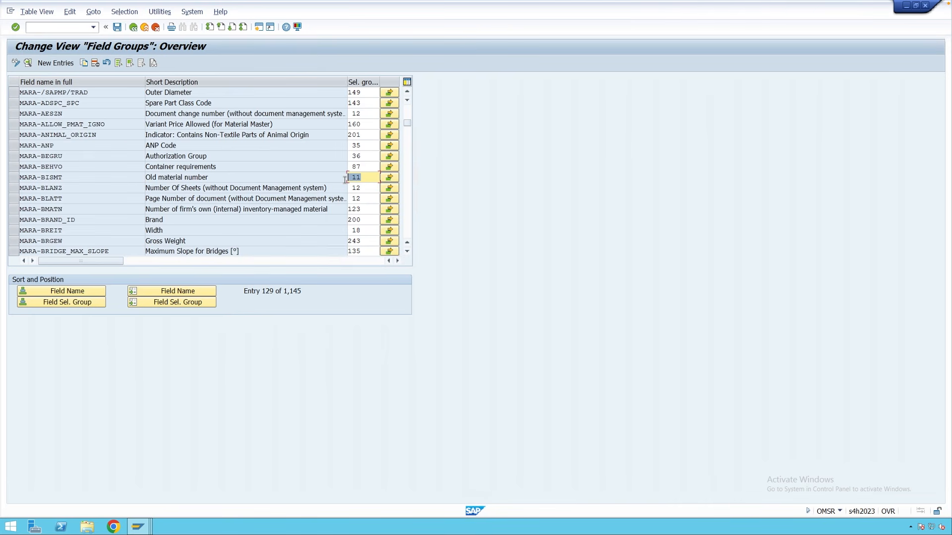
click(390, 178)
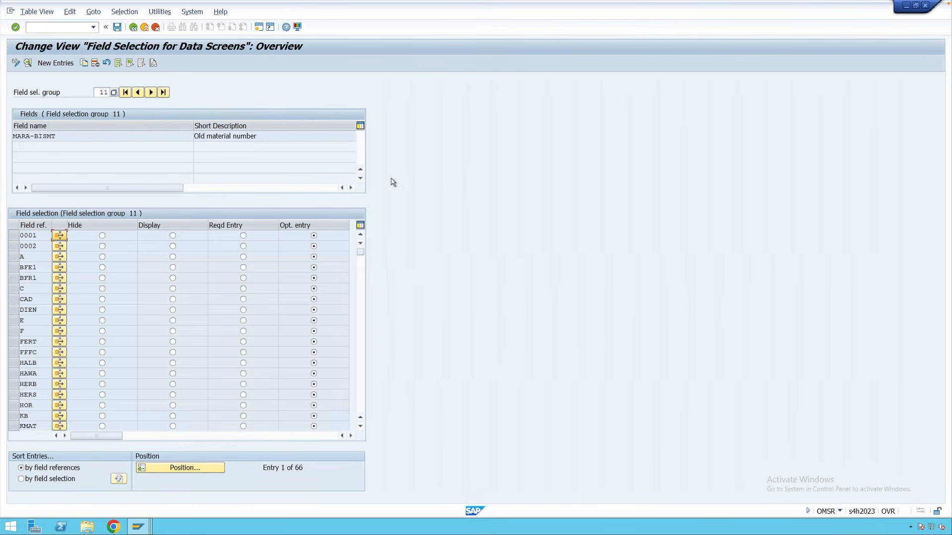
drag(99, 93, 110, 93)
drag(59, 138, 12, 137)
click(133, 26)
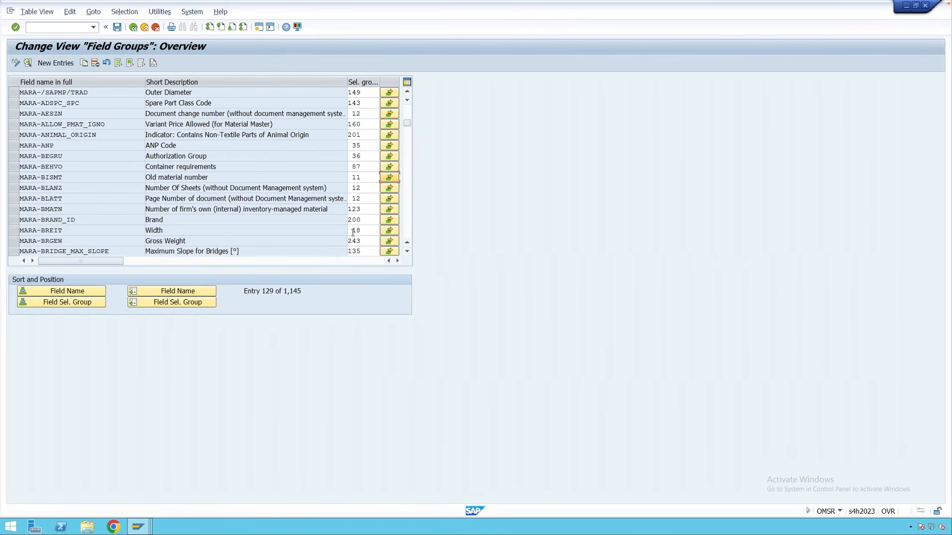
Open the field selection group of the Width field MARA-BREIT, review all fields assigned to it, and return to the overview.
click(389, 232)
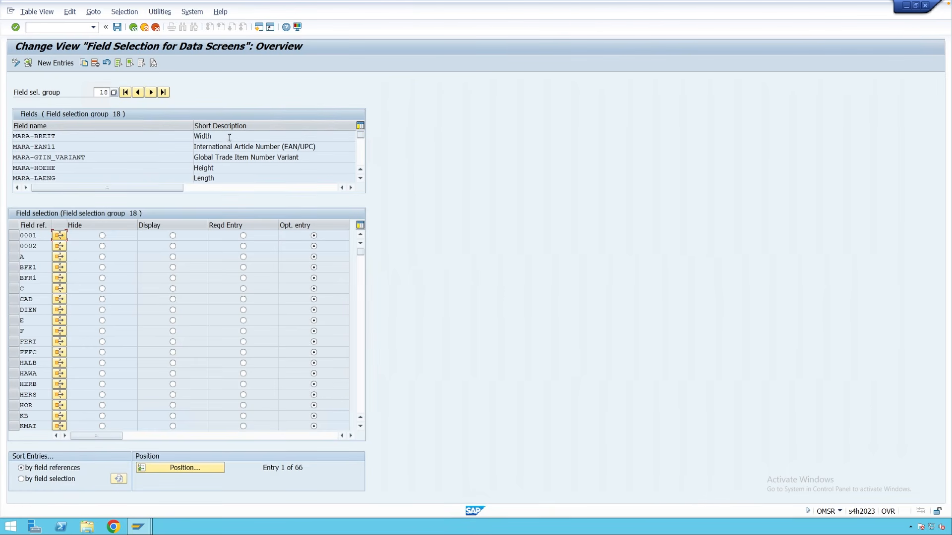
click(259, 157)
click(361, 179)
click(361, 179)
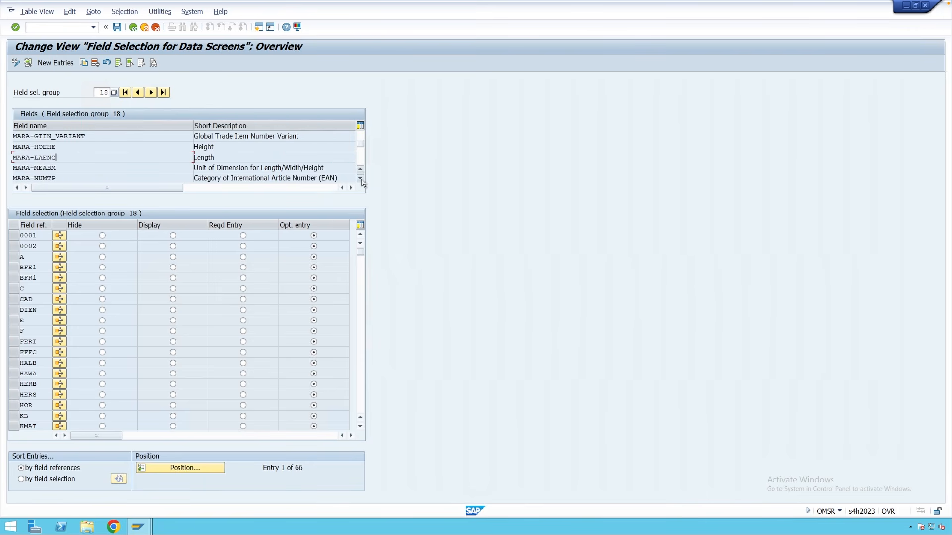
click(360, 178)
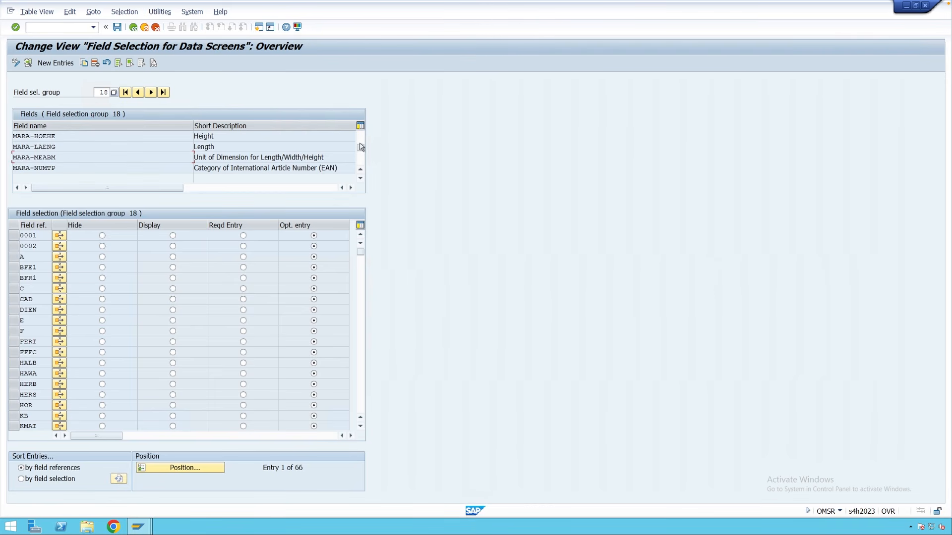
scroll(361, 139, up, 1)
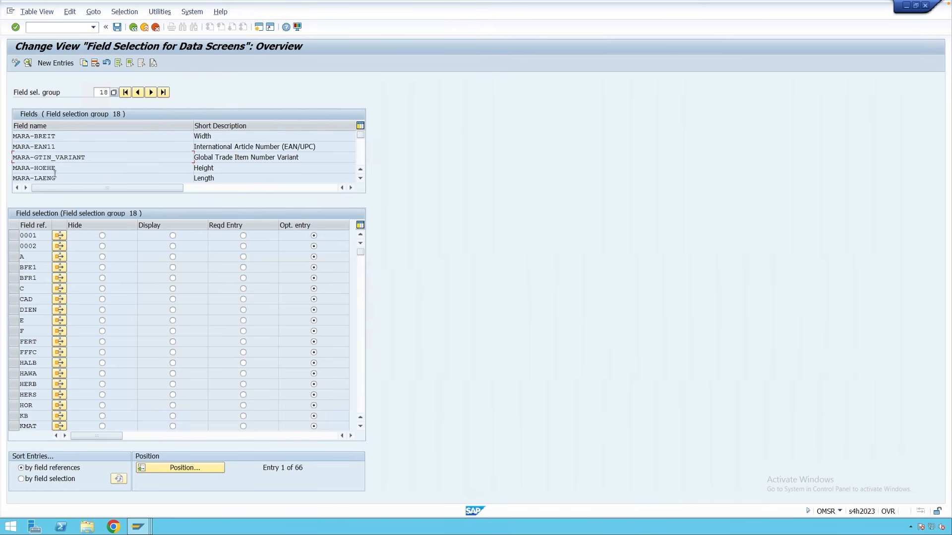
click(133, 28)
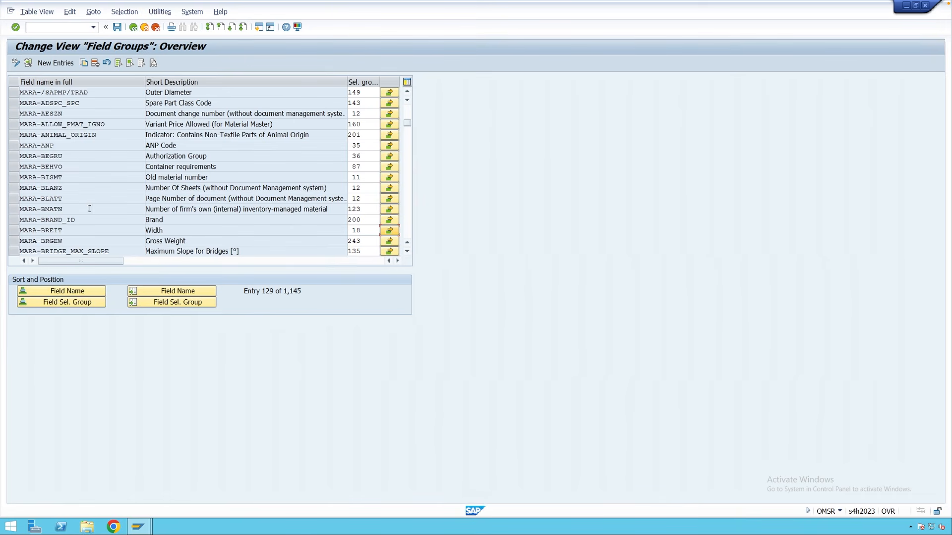
Sort the field groups by field selection group and check the entries around groups 15 and 18.
click(76, 293)
click(76, 304)
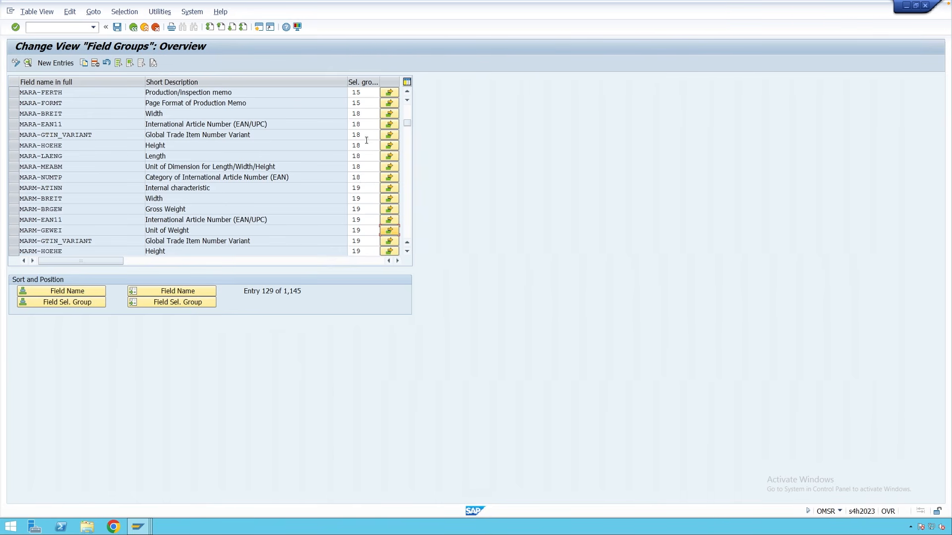
click(364, 114)
click(407, 91)
click(407, 91)
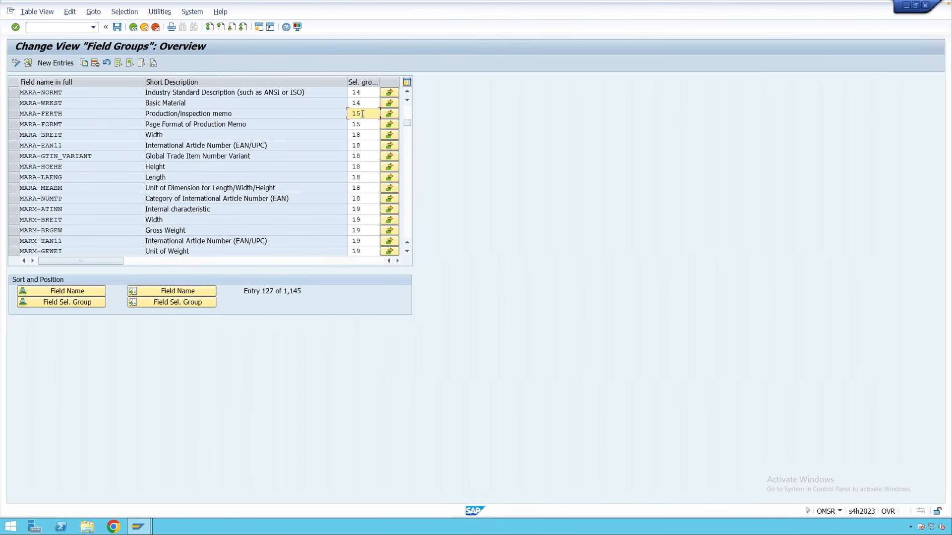
click(108, 122)
Examine which MARA fields share field selection group 14 in the sorted list, comparing their field names, descriptions and group numbers.
click(407, 95)
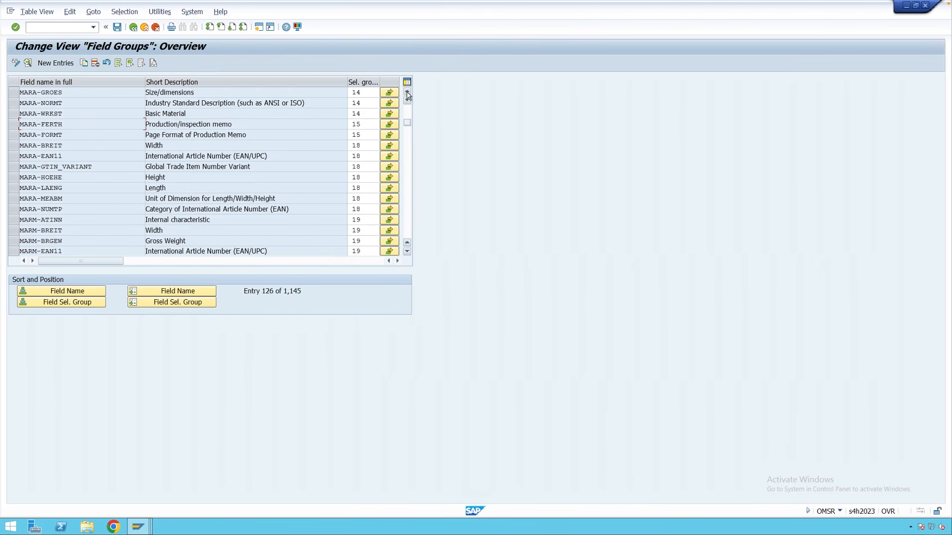
click(407, 94)
click(407, 95)
click(407, 95)
click(407, 94)
click(407, 94)
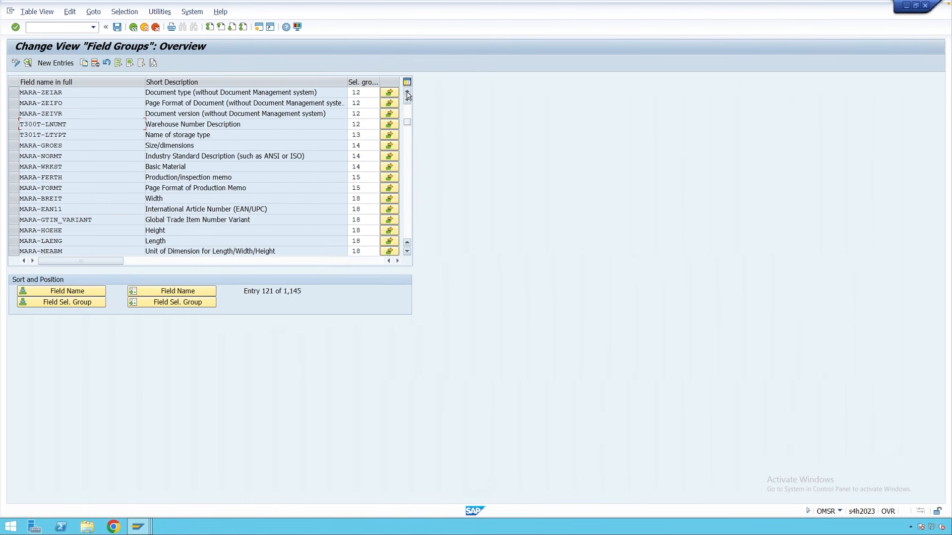
click(365, 145)
click(365, 156)
click(365, 167)
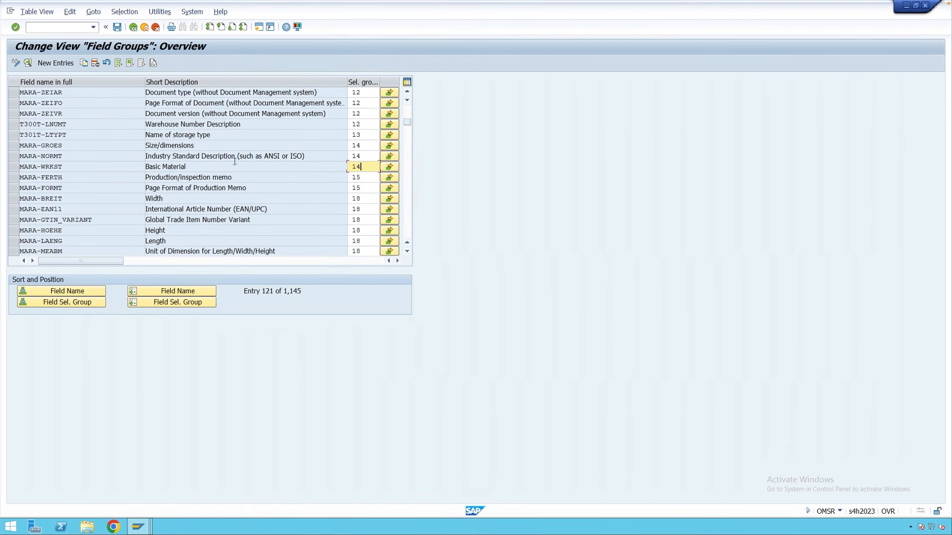
click(119, 147)
click(116, 156)
click(110, 167)
click(196, 166)
click(95, 149)
click(91, 155)
click(120, 169)
click(358, 146)
click(359, 156)
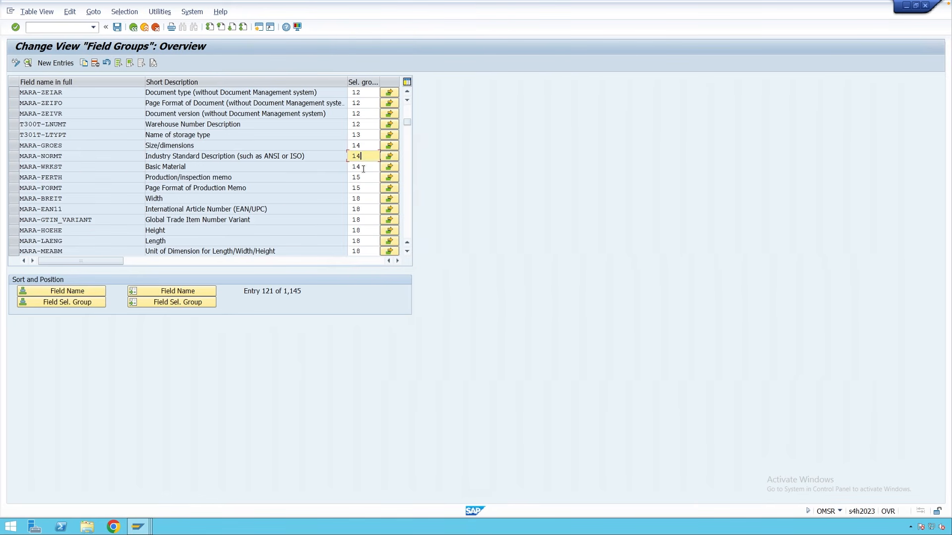
click(363, 168)
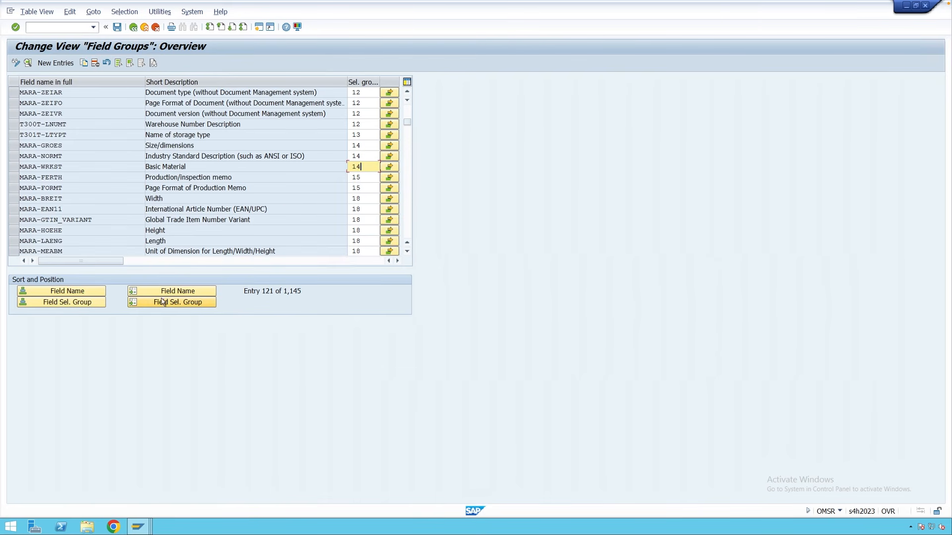
Position the field groups list on the field name MARA-BISMT.
click(179, 296)
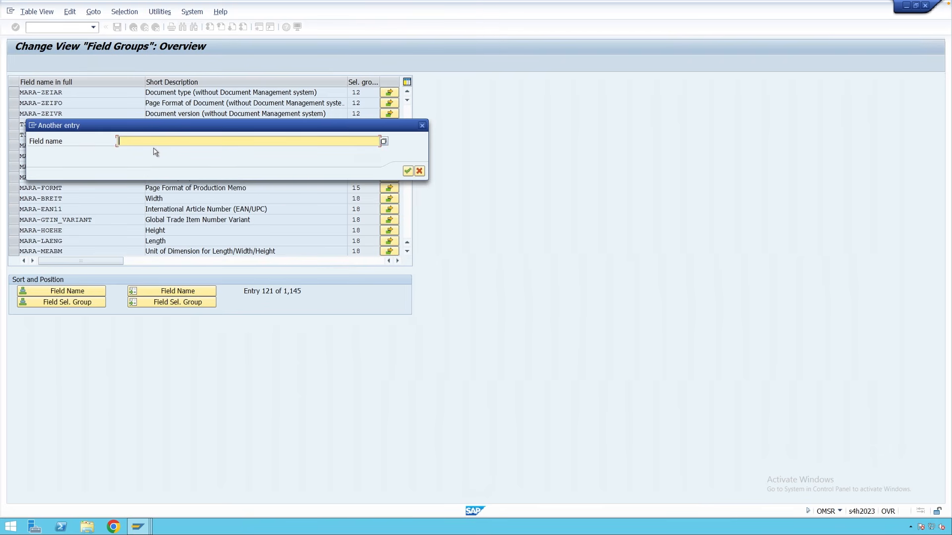
text(MARA-BISMT)
key(Return)
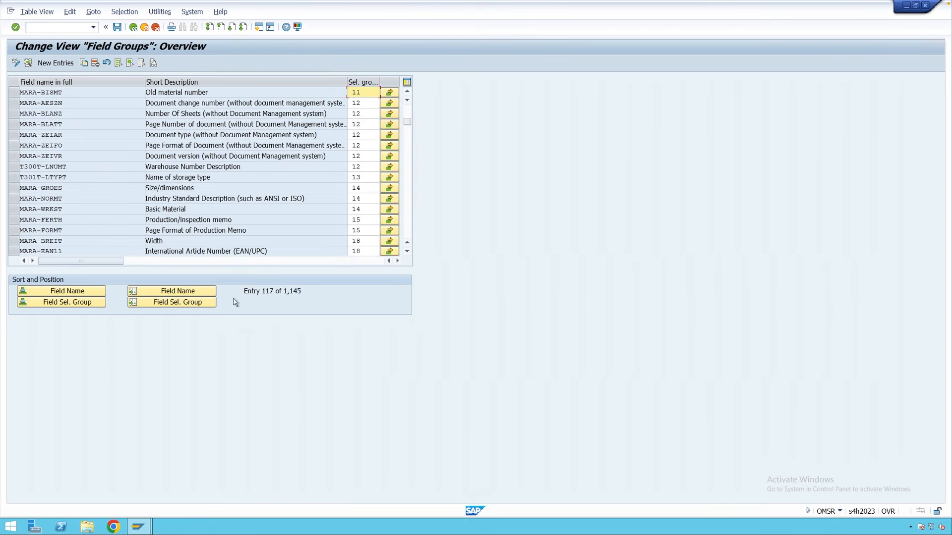
Position the field groups list on field selection group 14, and return to the customizing structure.
click(207, 301)
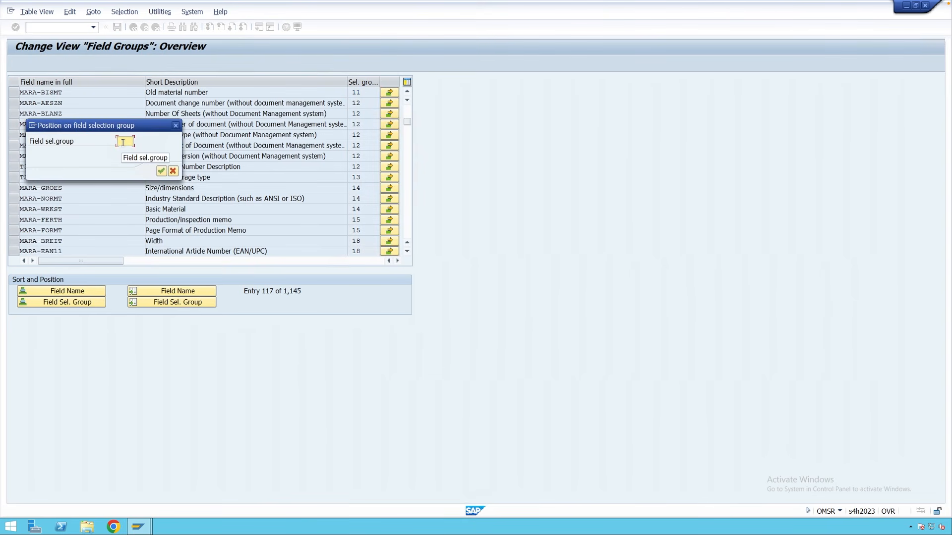
text(14)
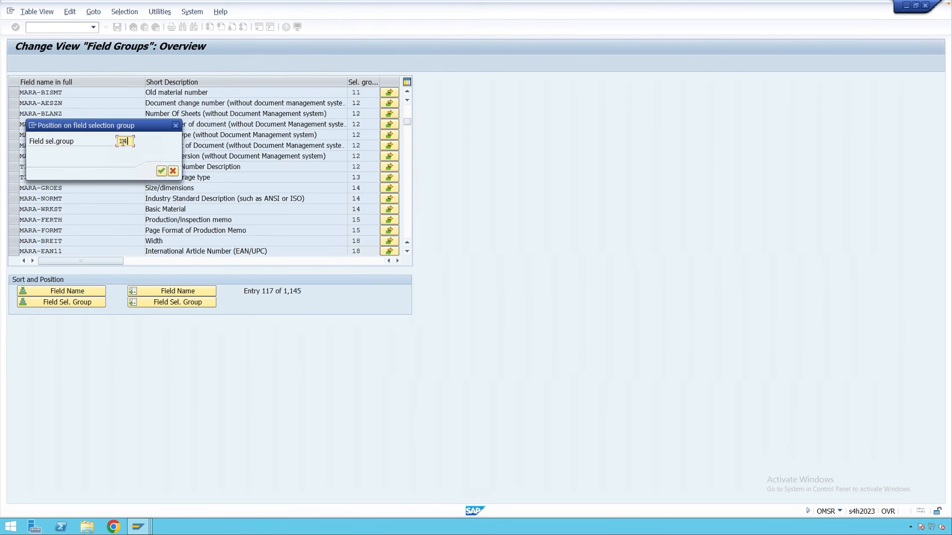
key(Return)
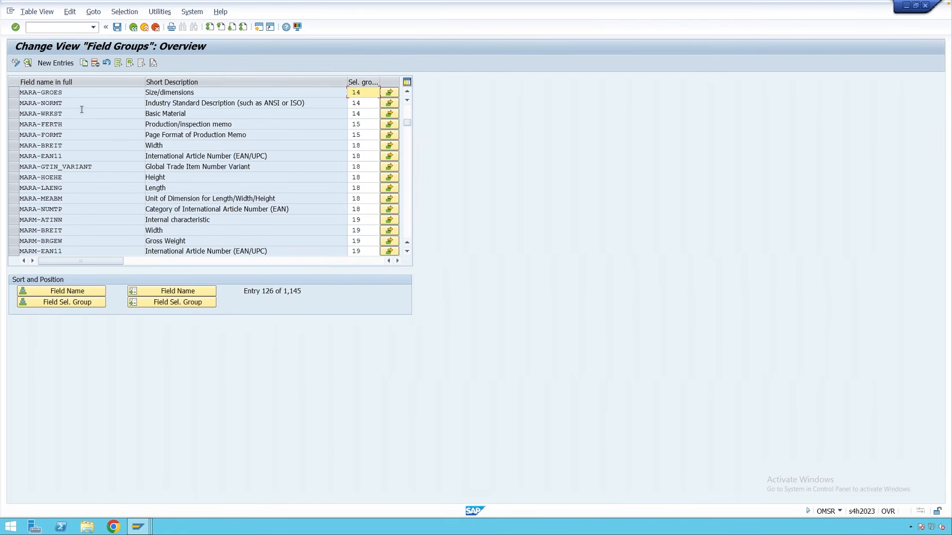
click(133, 26)
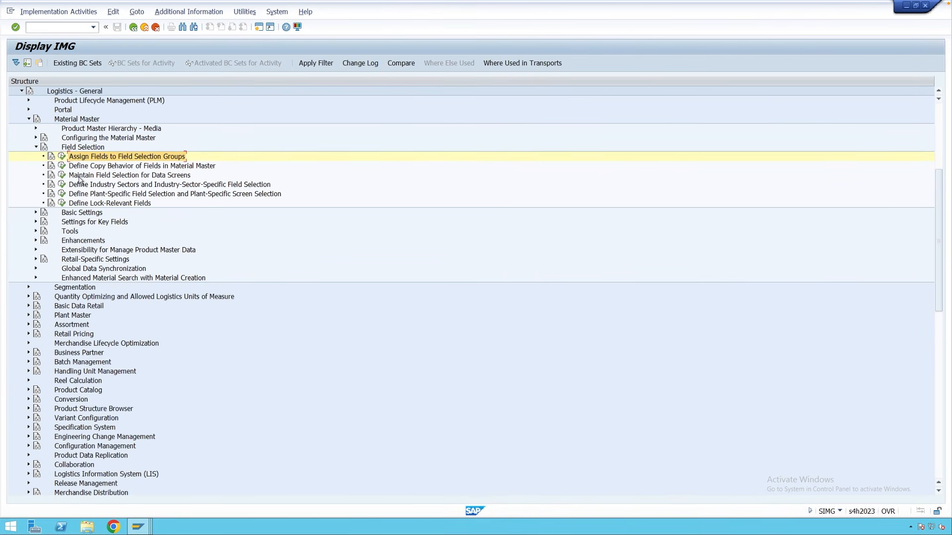
Open Maintain Field Selection for Data Screens, review where field reference 0001 is used, and return to the customizing structure.
click(59, 177)
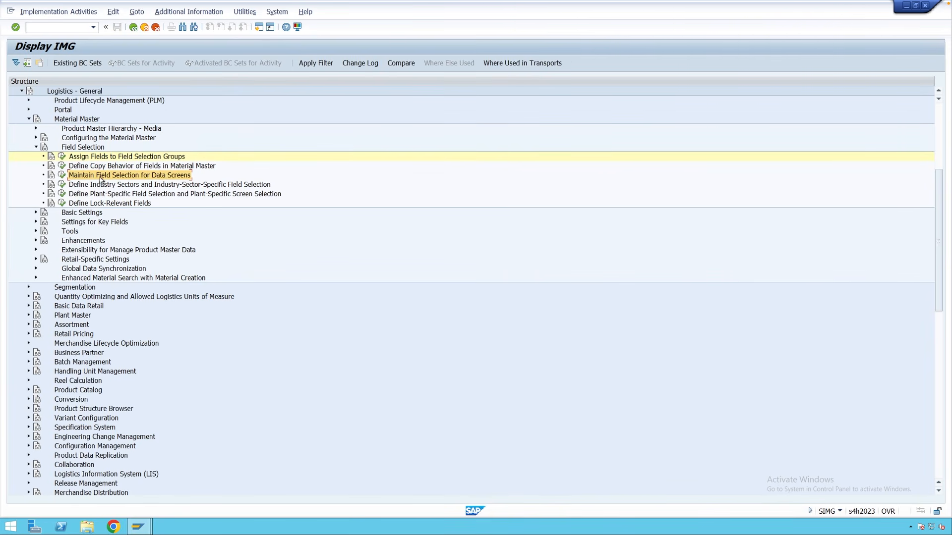
click(62, 176)
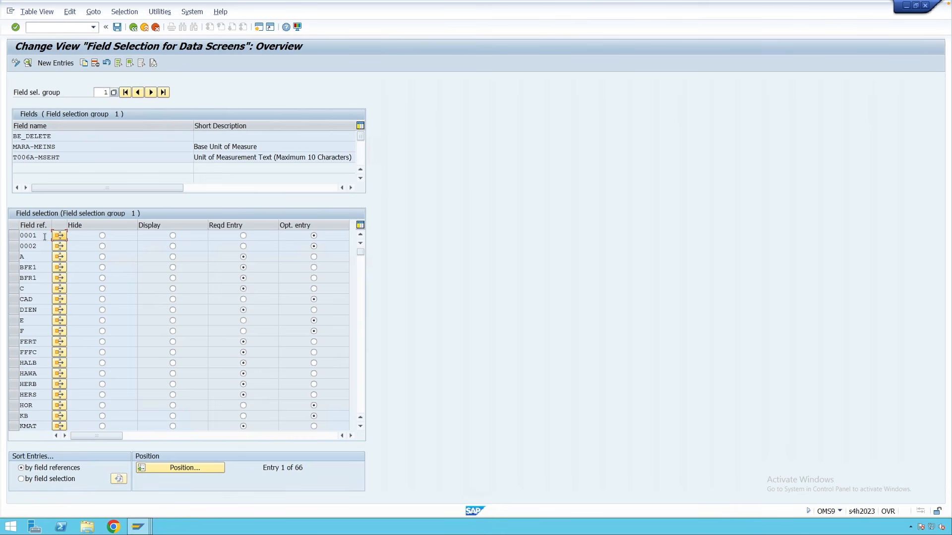
drag(40, 236, 20, 236)
click(59, 237)
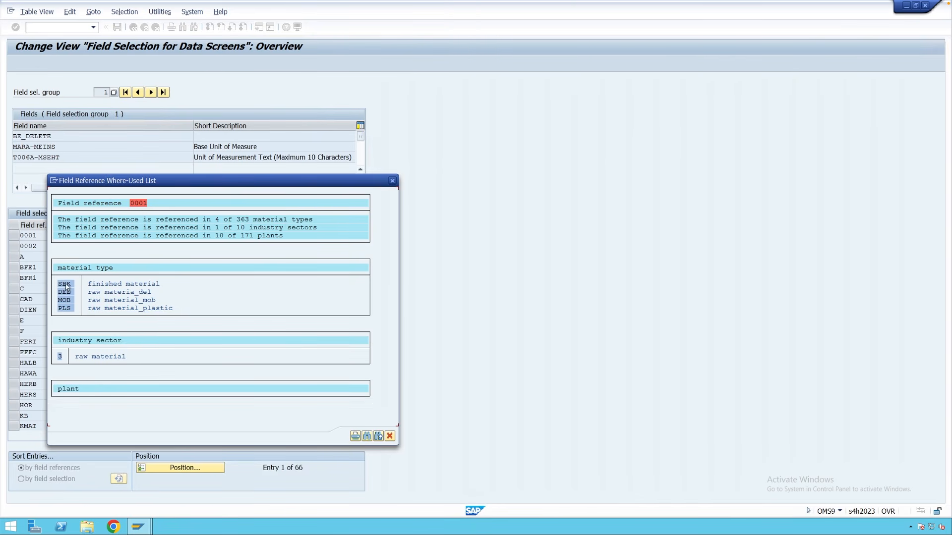
click(61, 357)
click(392, 181)
click(134, 27)
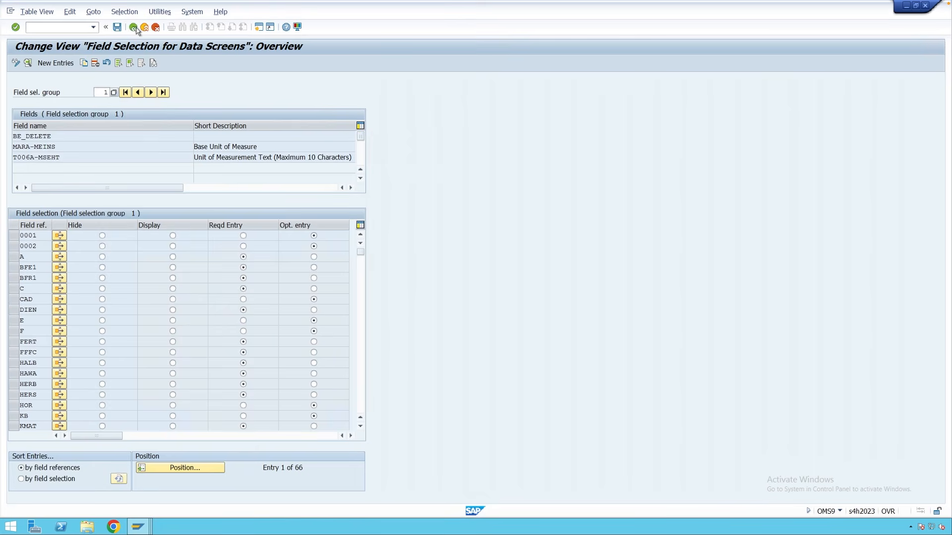
Open the plant-specific field selection, check the field references assigned to the plants, and return to the customizing structure.
click(96, 194)
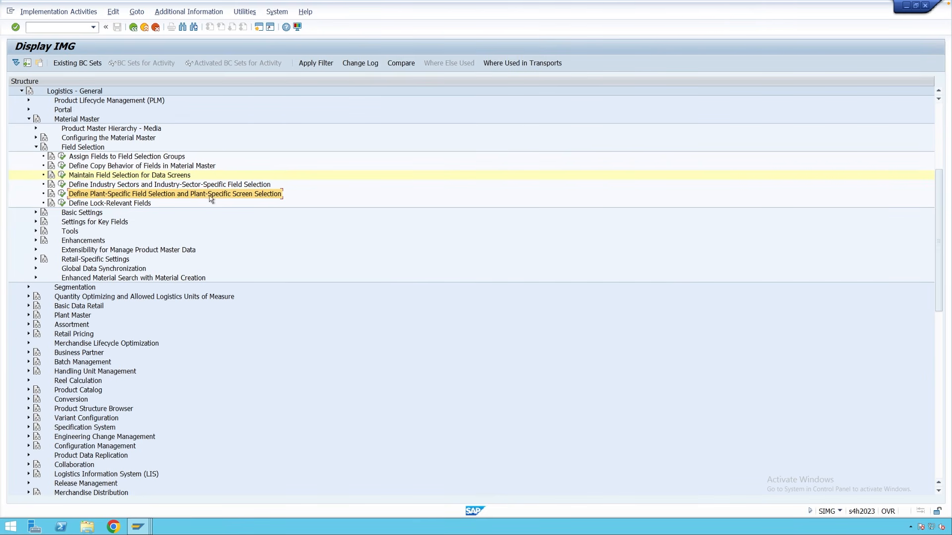
click(62, 194)
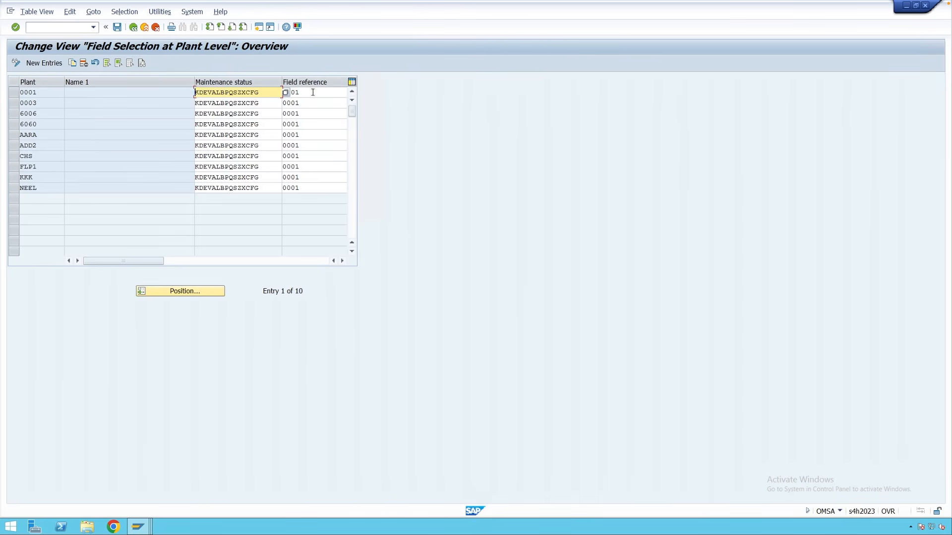
click(311, 93)
click(307, 103)
click(306, 115)
click(307, 135)
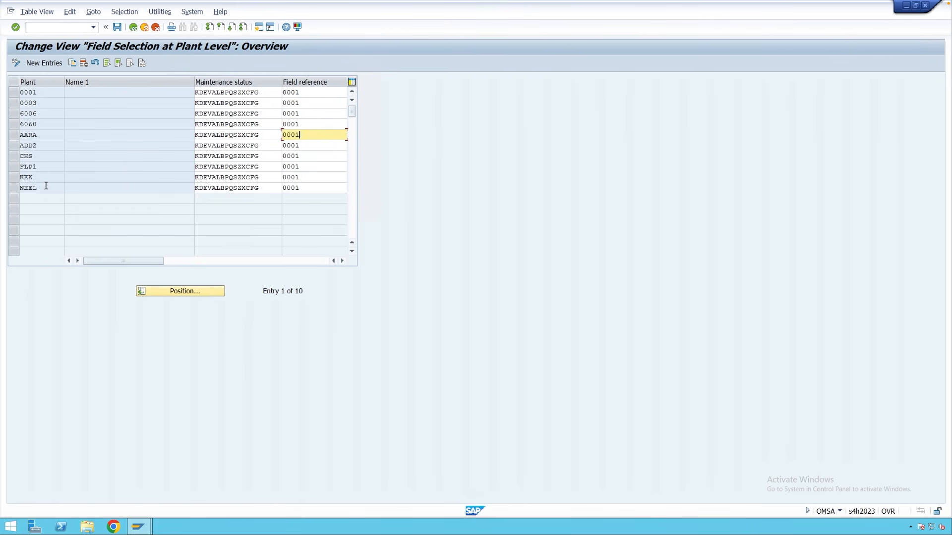
click(133, 26)
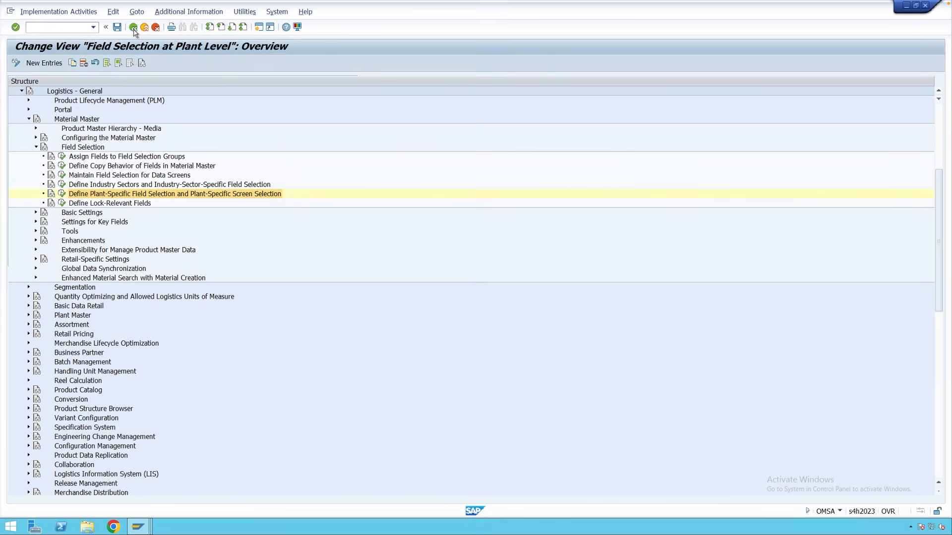
Reopen Maintain Field Selection for Data Screens and review the where-used list of field reference MM01.
click(62, 176)
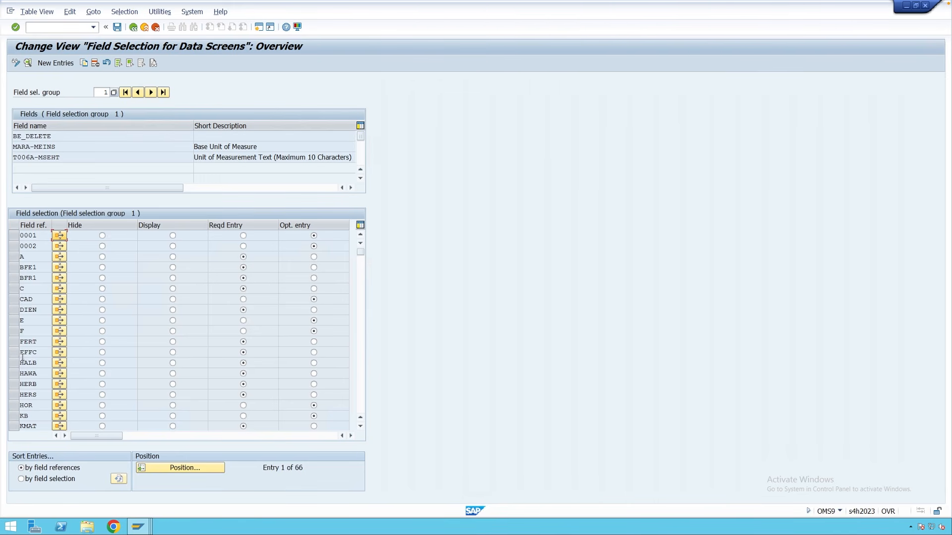
scroll(360, 428, down, 12)
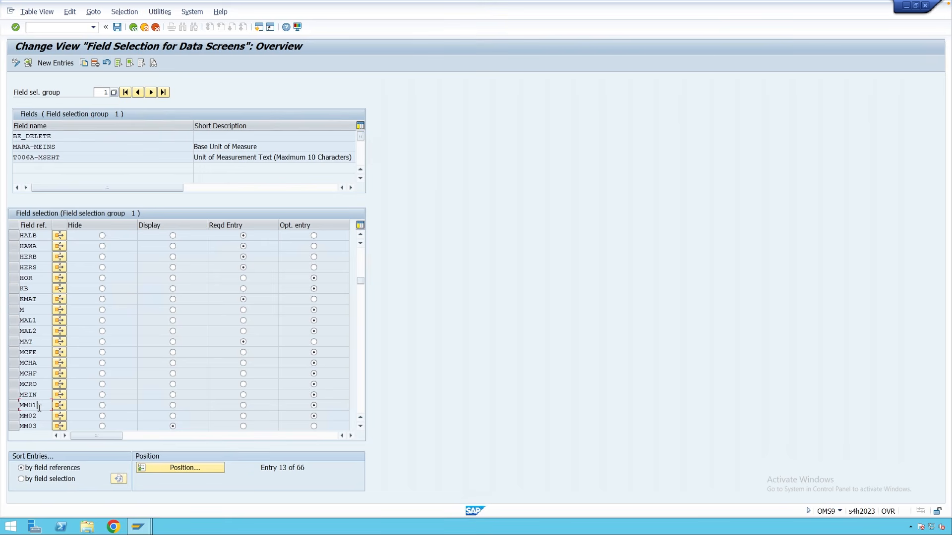
double_click(21, 405)
click(41, 406)
click(59, 405)
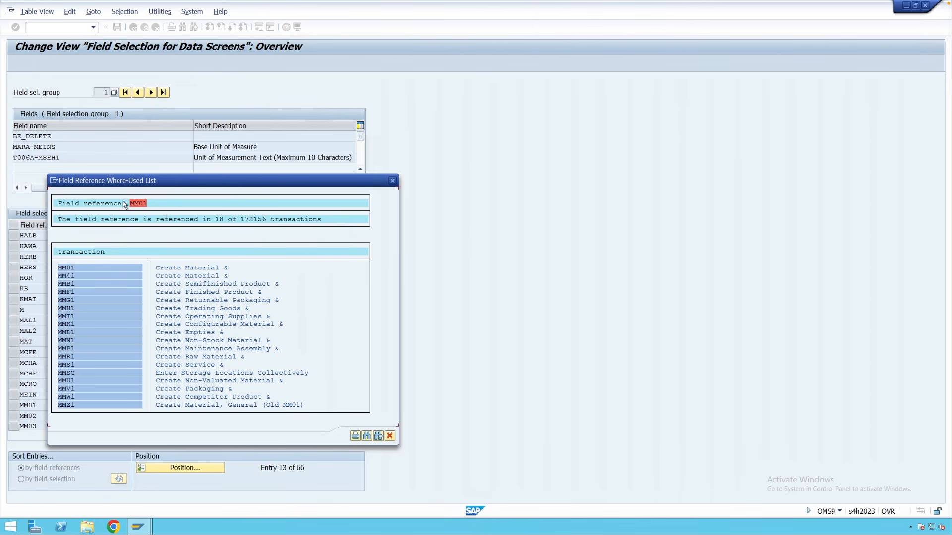
drag(142, 183, 463, 242)
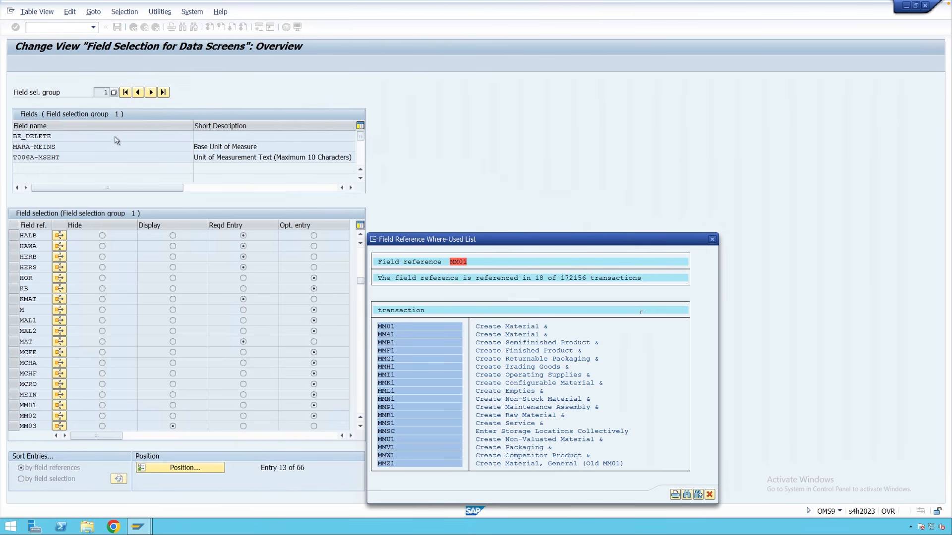
click(711, 239)
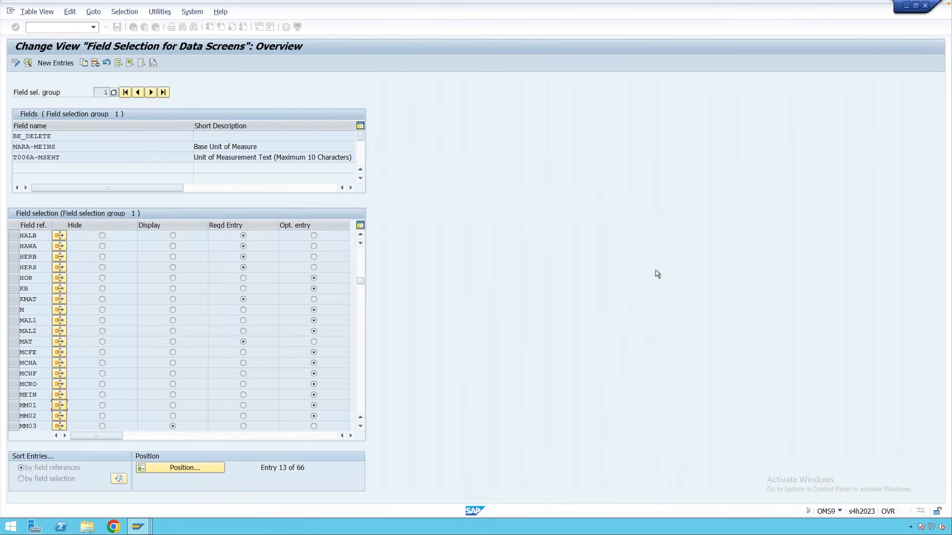
Review the where-used list of field reference MM03 and close it.
scroll(361, 427, down, 4)
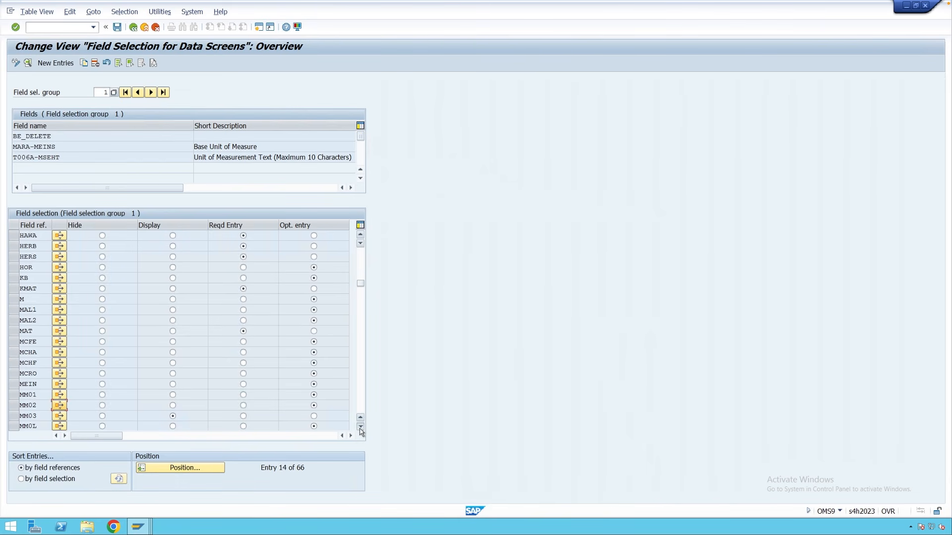
scroll(361, 427, down, 4)
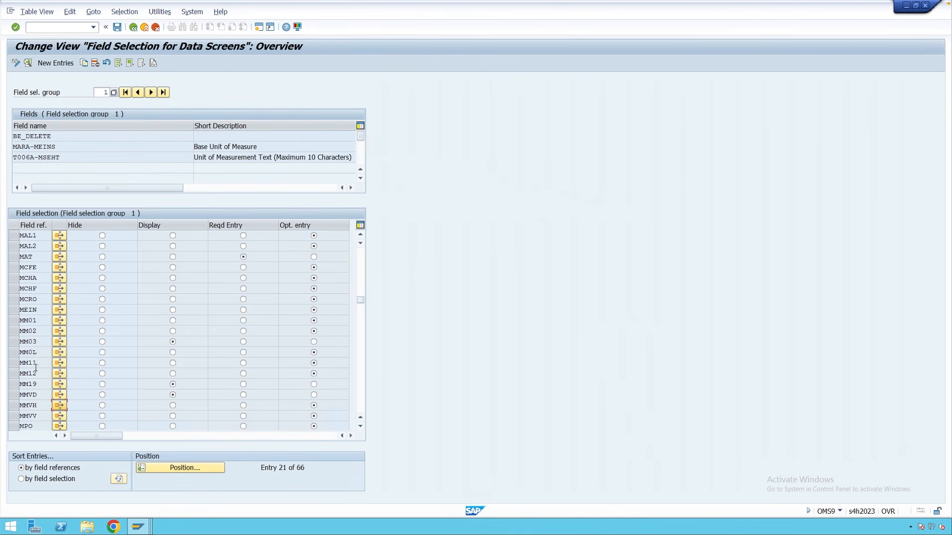
click(60, 341)
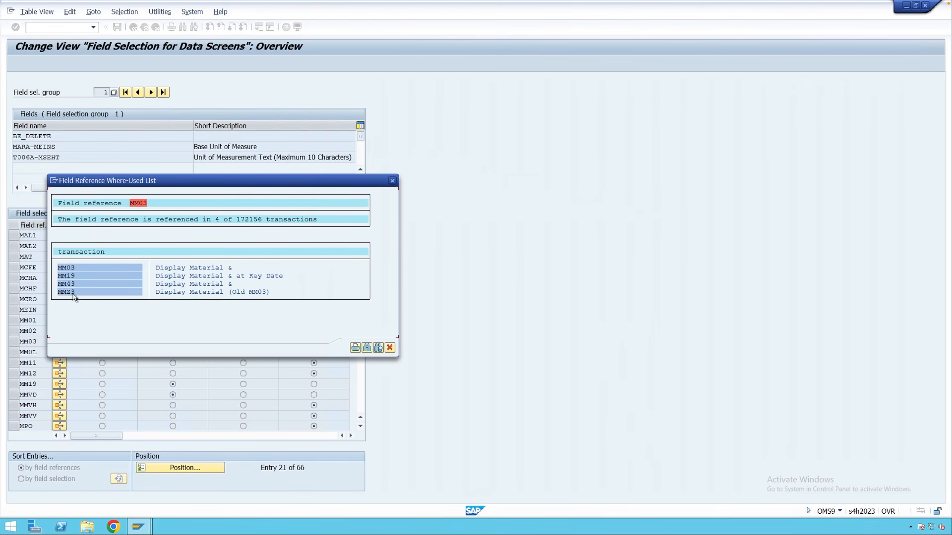
click(389, 347)
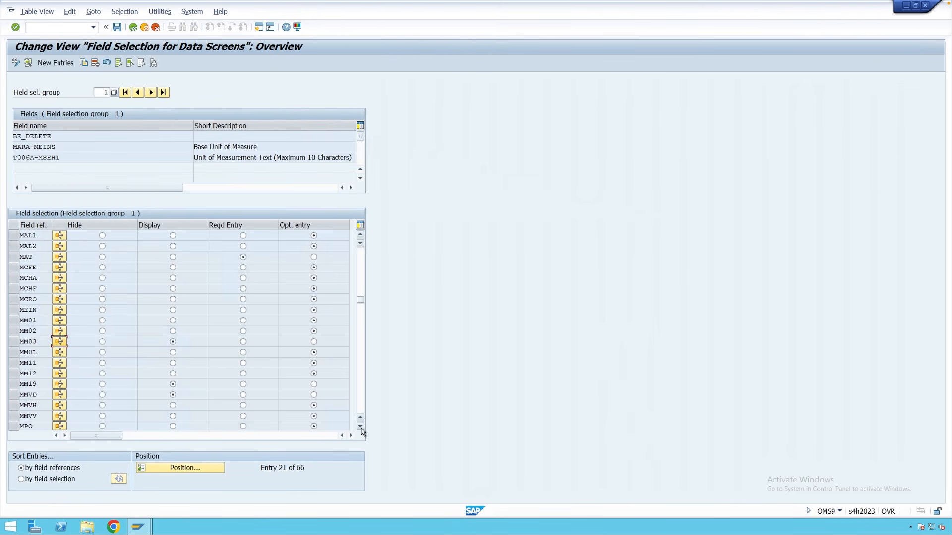
Find the SAP-owned field references SAP1, SAP2 and SAPR, and check the where-used information of SAP1.
click(360, 426)
click(361, 426)
click(360, 426)
click(360, 427)
click(360, 427)
click(360, 427)
click(360, 426)
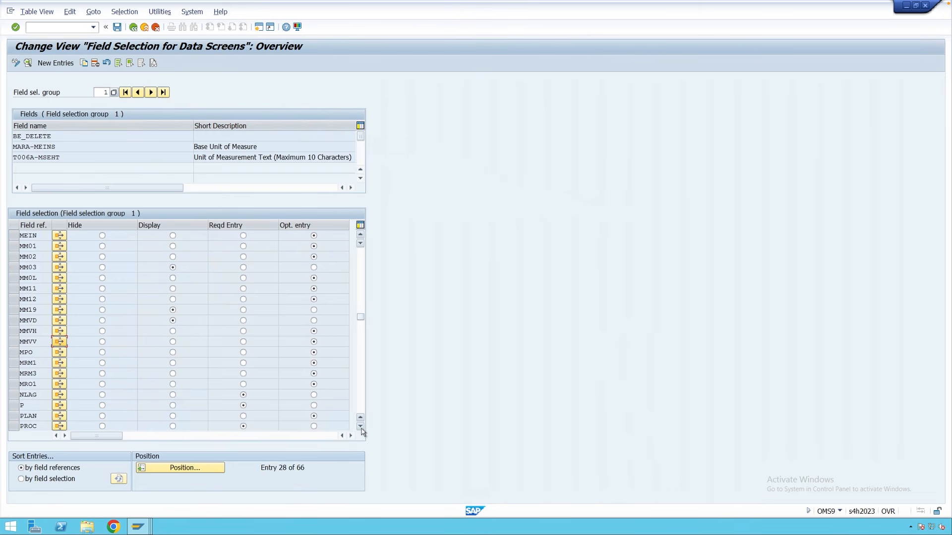
click(360, 427)
click(360, 426)
click(360, 426)
click(361, 426)
click(360, 426)
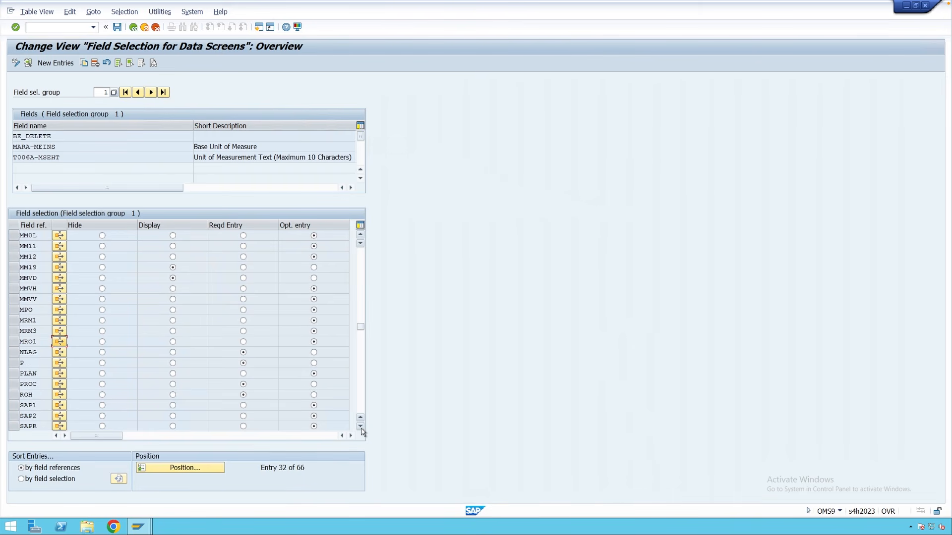
click(360, 426)
click(360, 426)
click(360, 426)
click(38, 363)
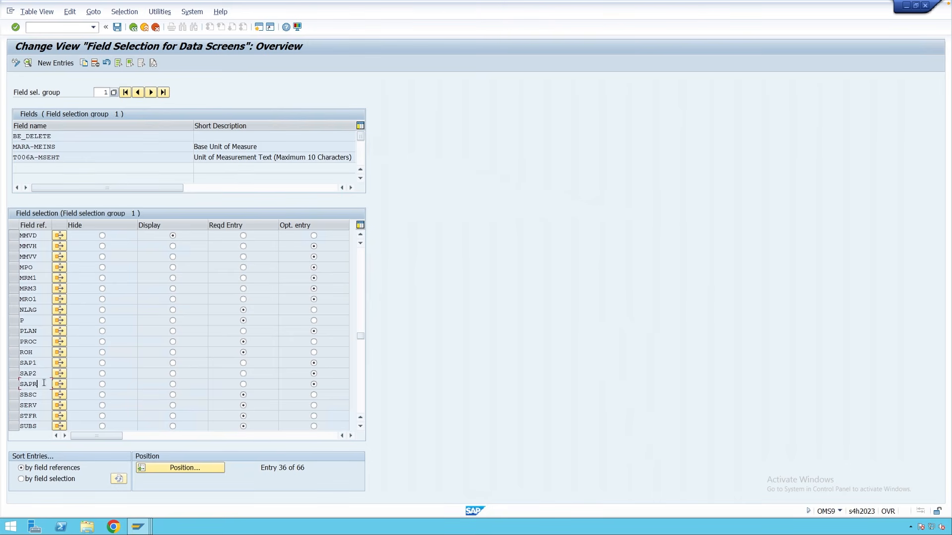
click(59, 364)
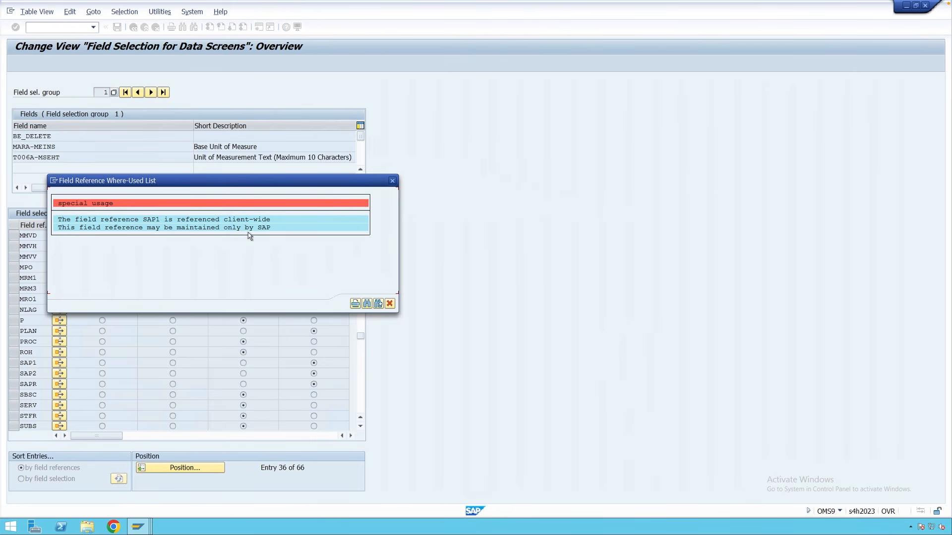
click(392, 181)
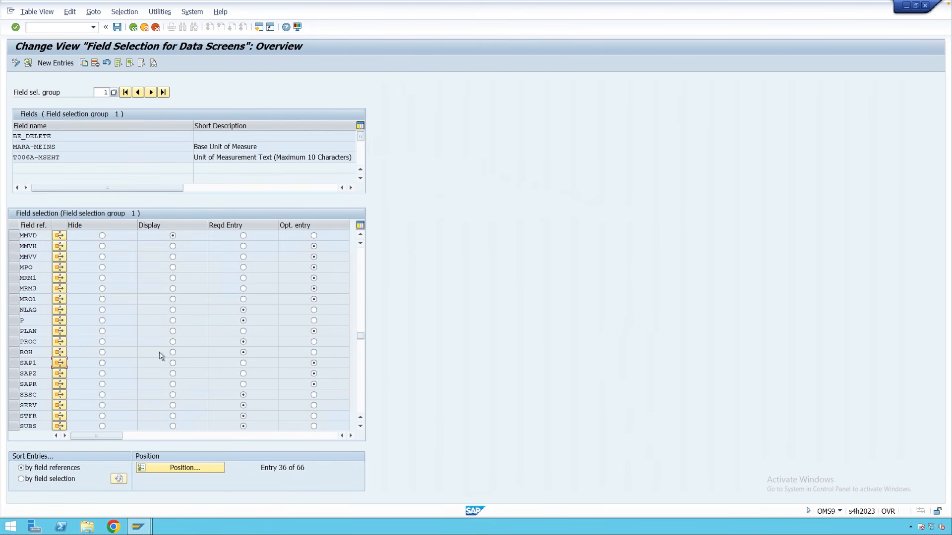
click(42, 365)
click(41, 375)
click(42, 384)
Examine the where-used list of field reference ROH for its material types and industry sectors.
click(29, 323)
double_click(33, 353)
click(59, 352)
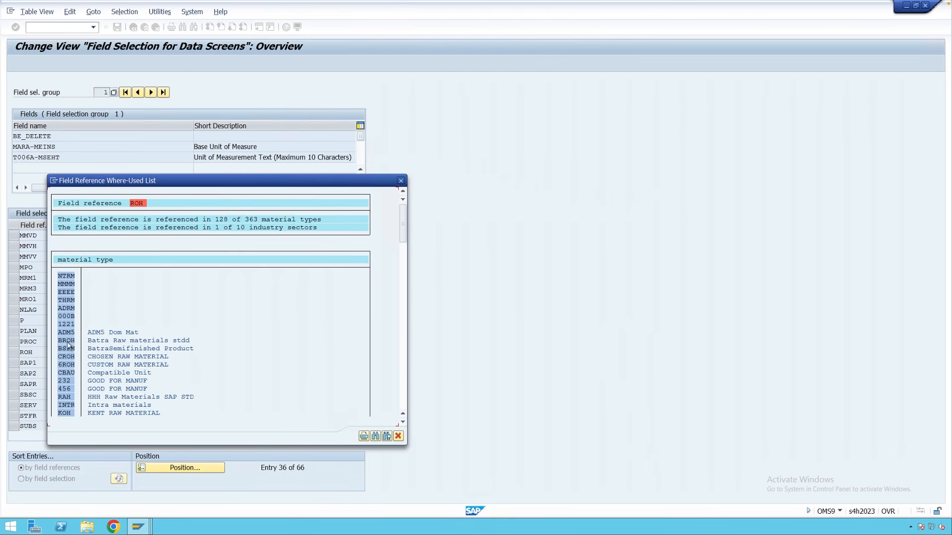
click(398, 436)
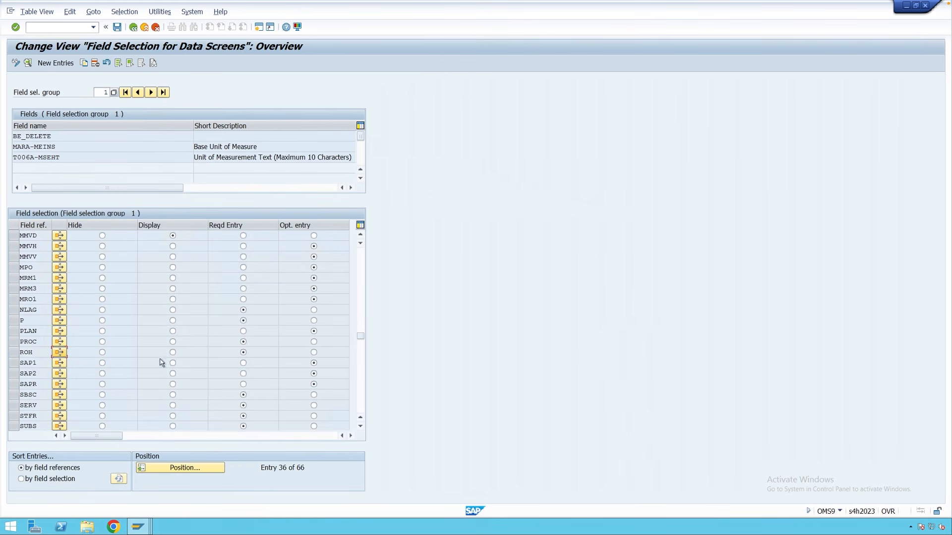
click(63, 353)
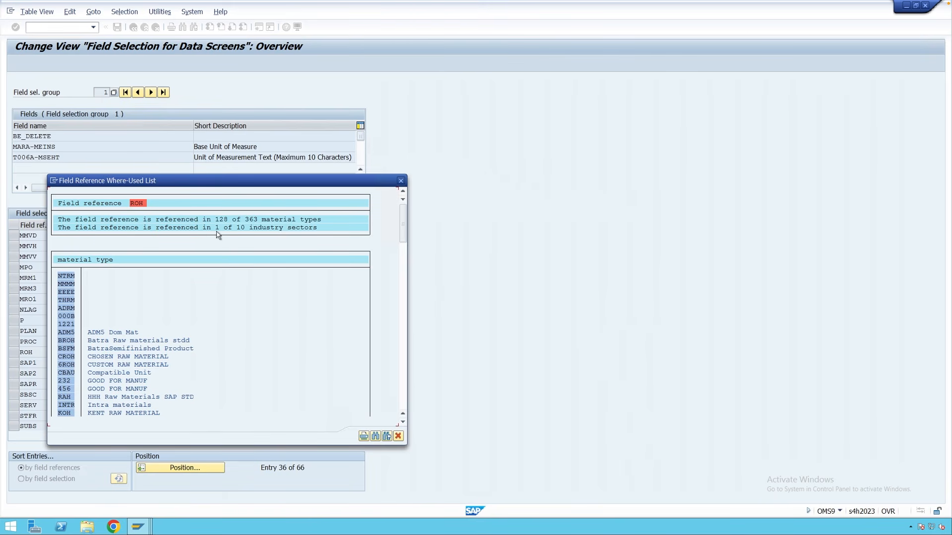
click(401, 181)
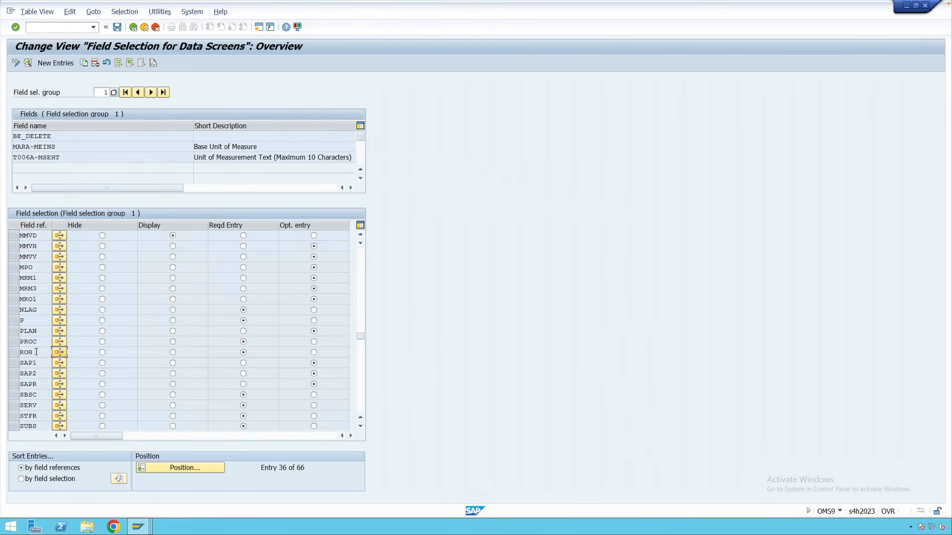
drag(36, 353, 16, 355)
click(38, 356)
Create a new field reference Z1 with the default group settings, save it to the proposed customizing request, and return to the customizing structure.
click(54, 64)
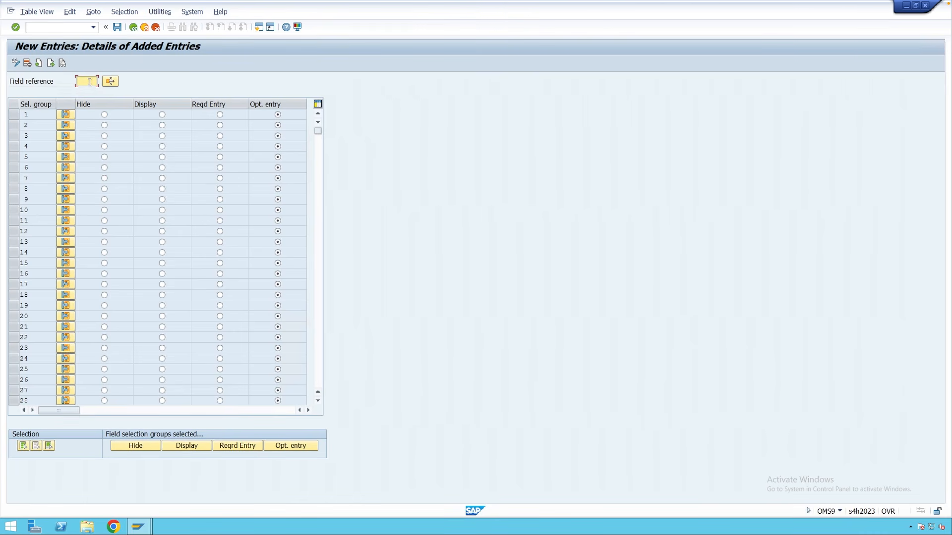
click(89, 82)
text(Z1)
click(120, 28)
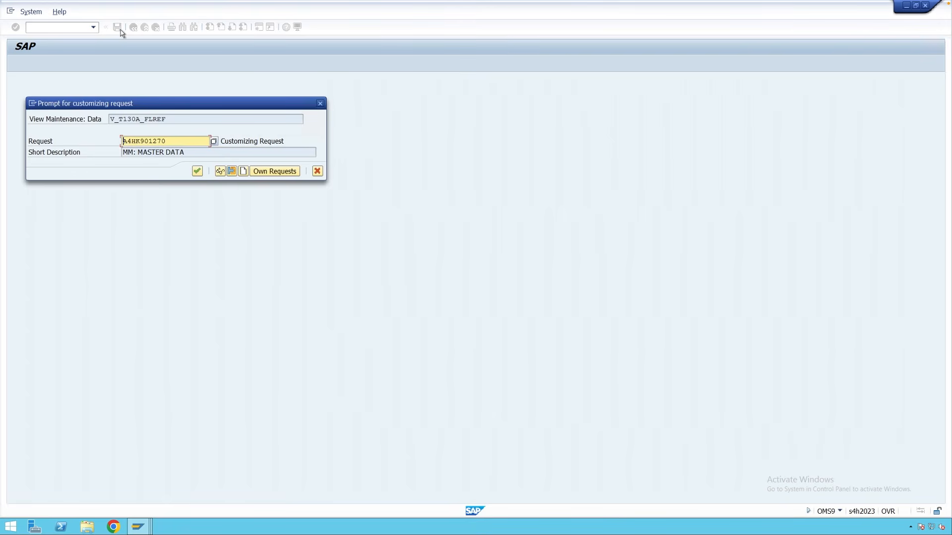
click(197, 171)
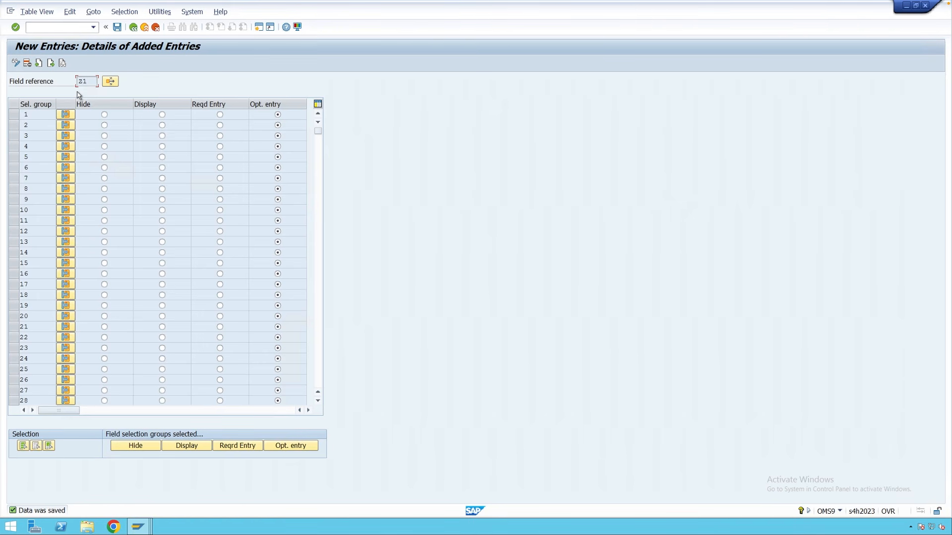
click(133, 27)
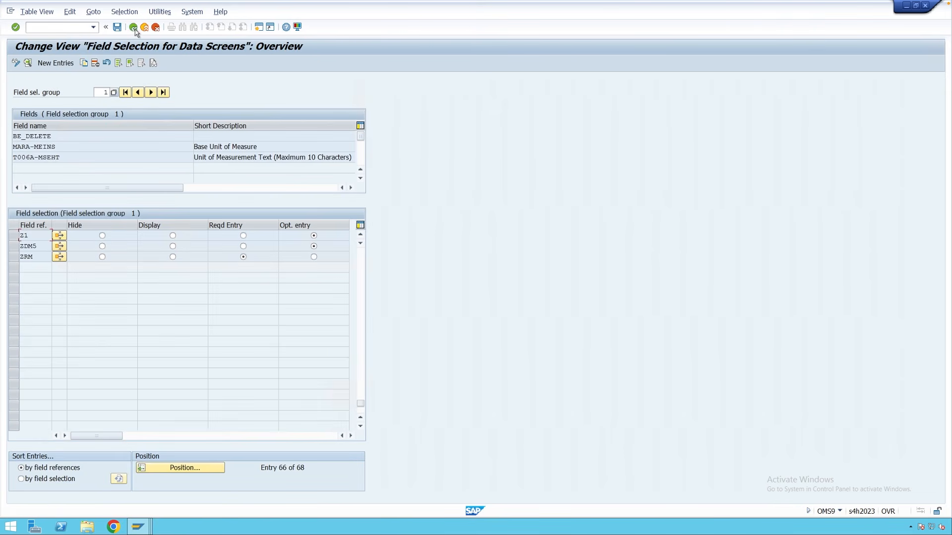
click(133, 27)
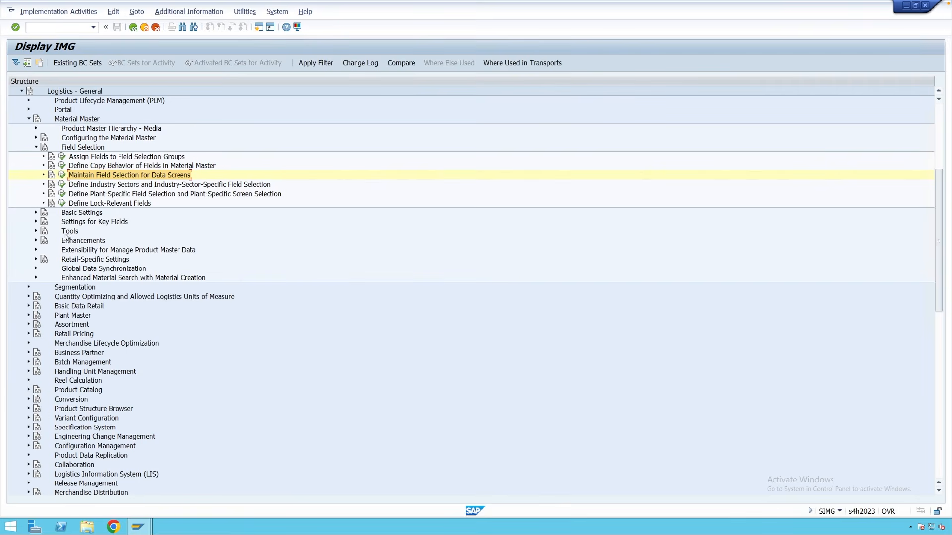
Open the attribute details of material type YROH in the material types customizing under Basic Settings.
click(35, 212)
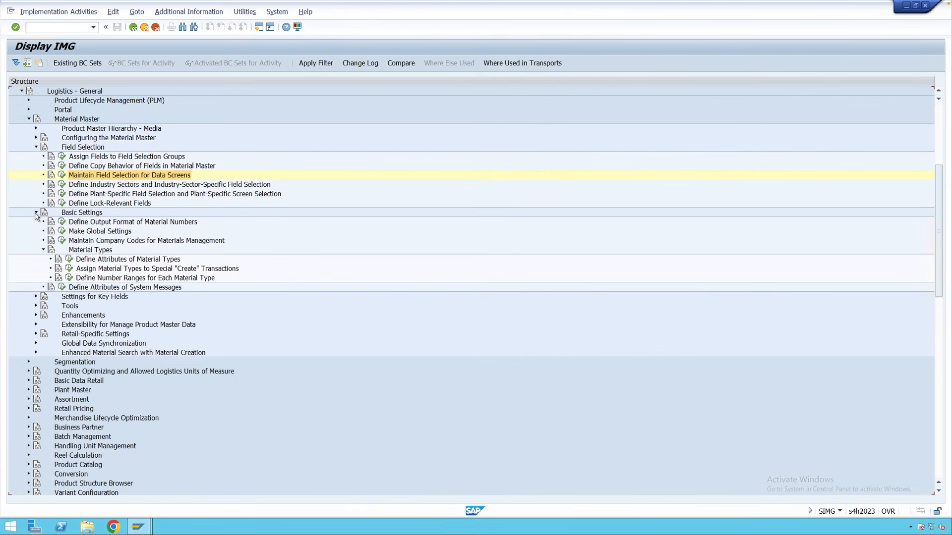
click(69, 260)
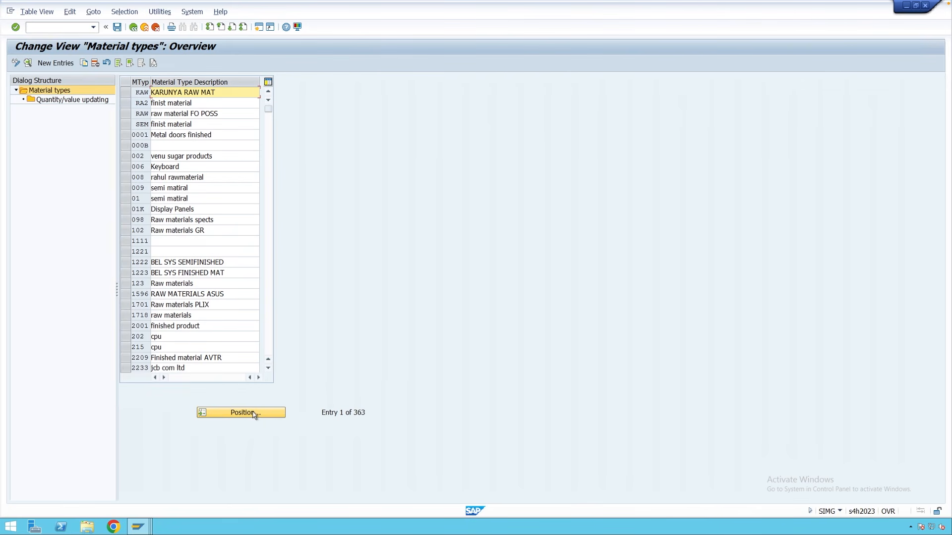
click(254, 413)
text(YROH)
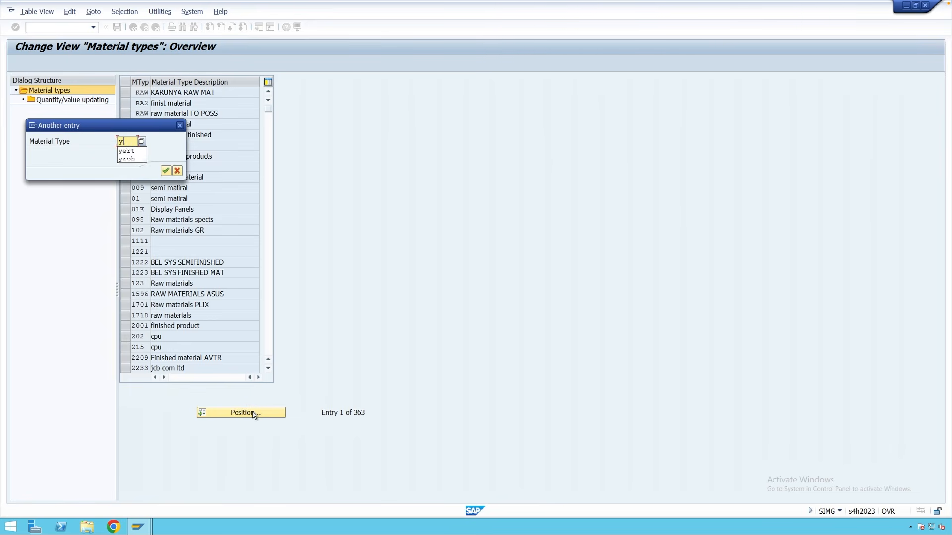
key(Return)
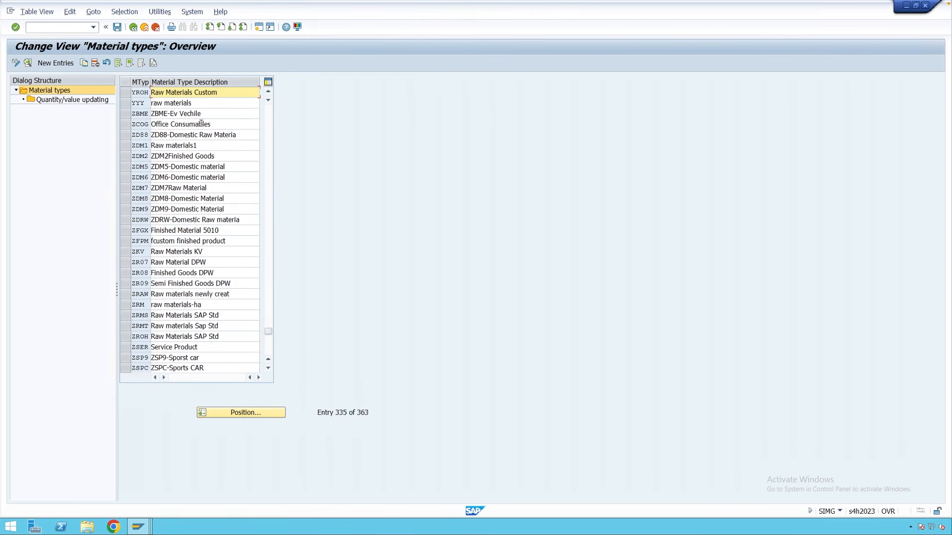
double_click(181, 94)
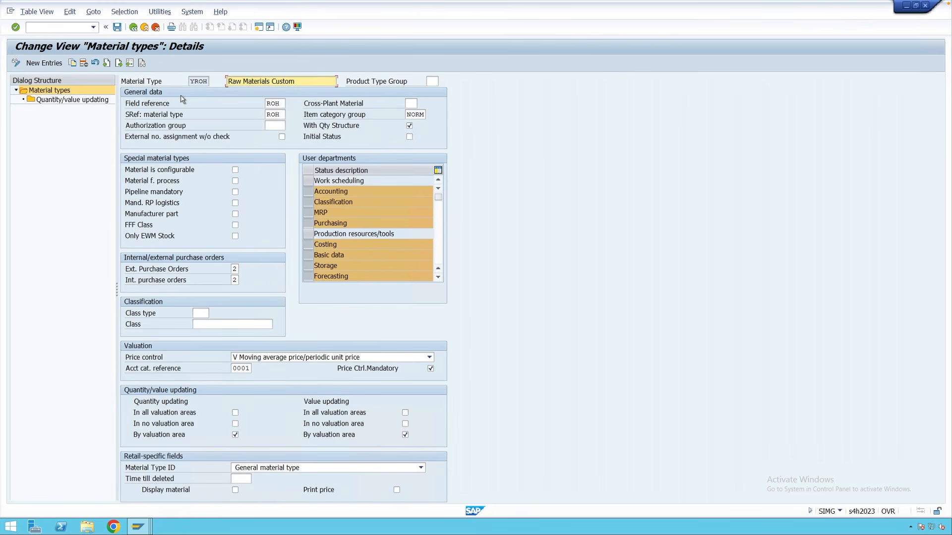
Assign field reference Z1 to material type YROH, save it to the proposed customizing request, and return to the customizing structure.
double_click(266, 104)
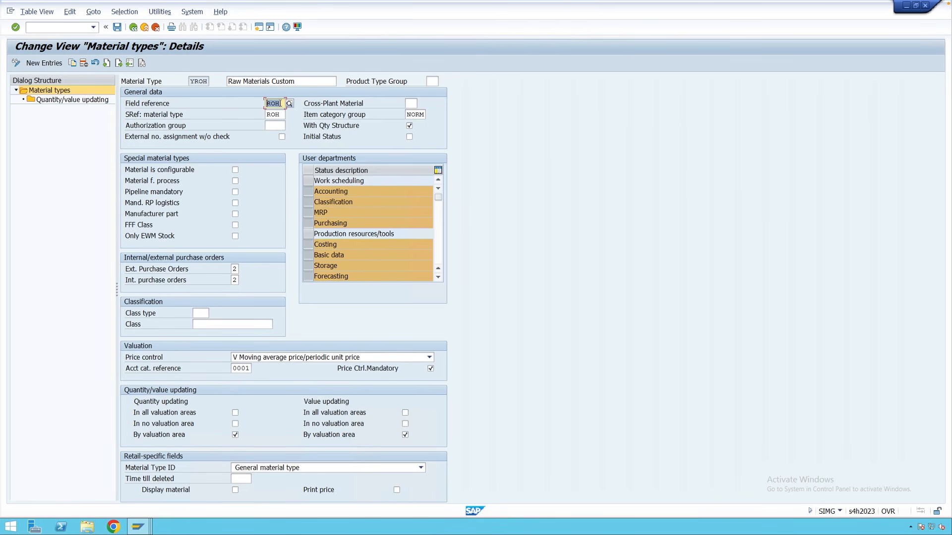
text(Z1)
click(117, 27)
click(197, 171)
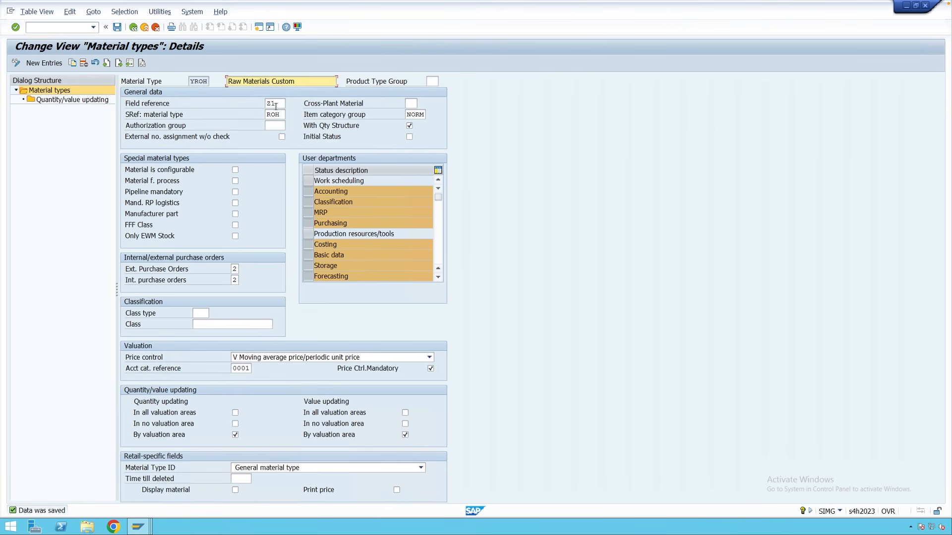
click(134, 28)
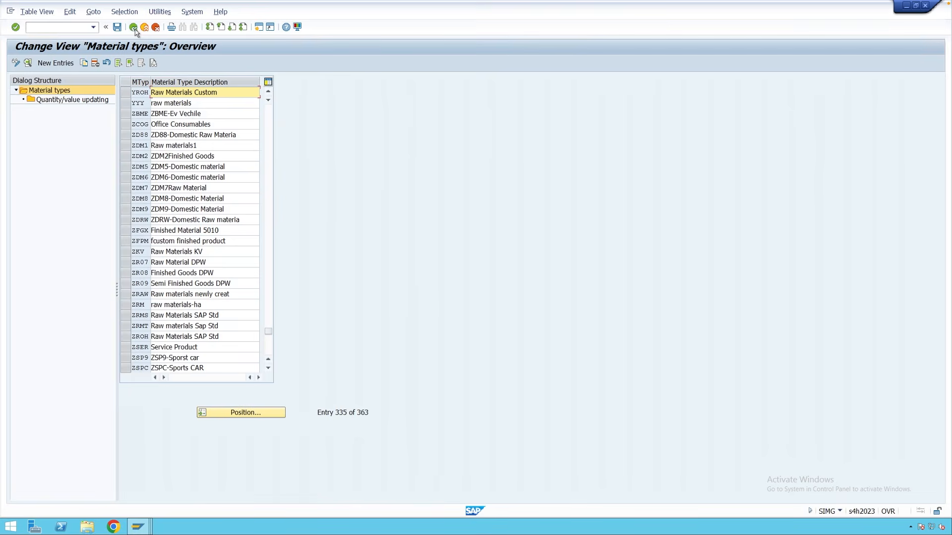
click(134, 27)
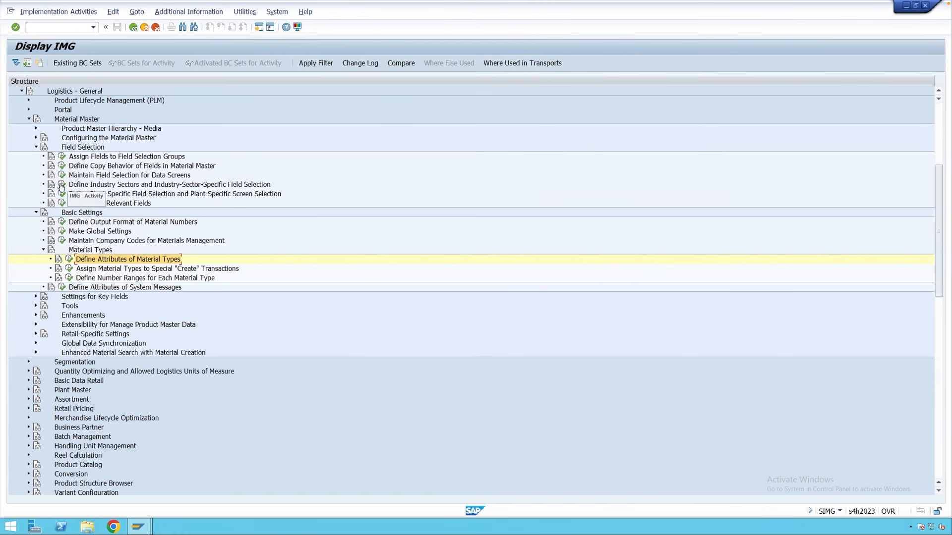
In the industry sector customizing, add industry sector Z with description Food Industry and field reference Z1.
click(116, 185)
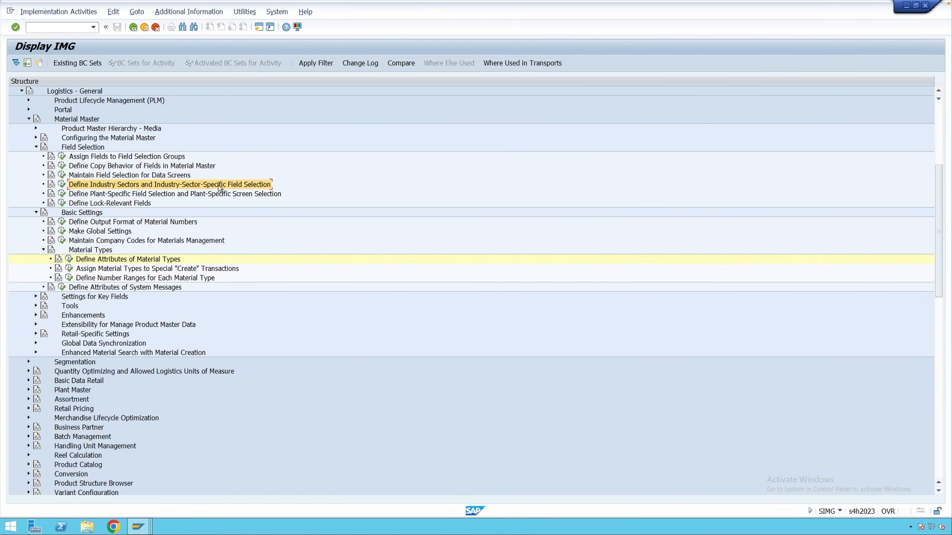
click(63, 184)
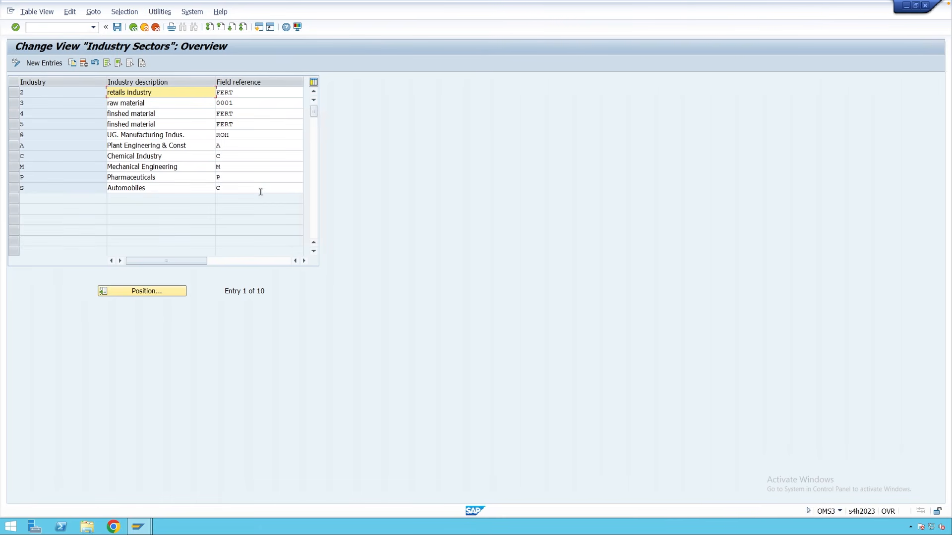
click(51, 65)
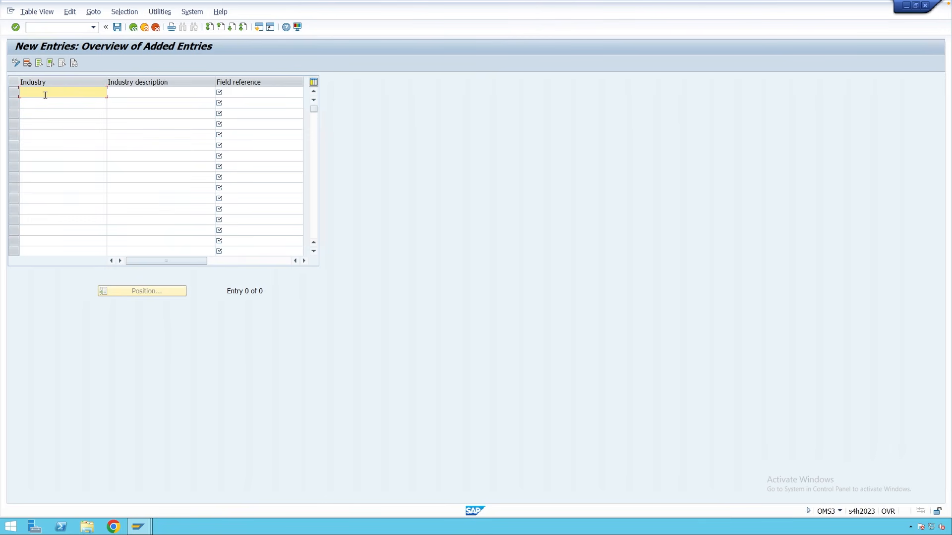
text(Z)
click(142, 94)
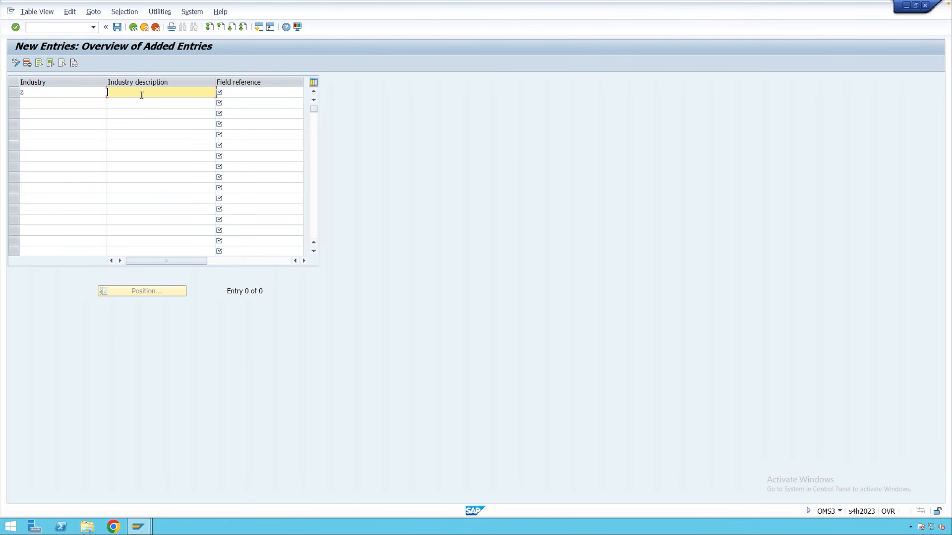
text(Food)
click(144, 101)
click(266, 91)
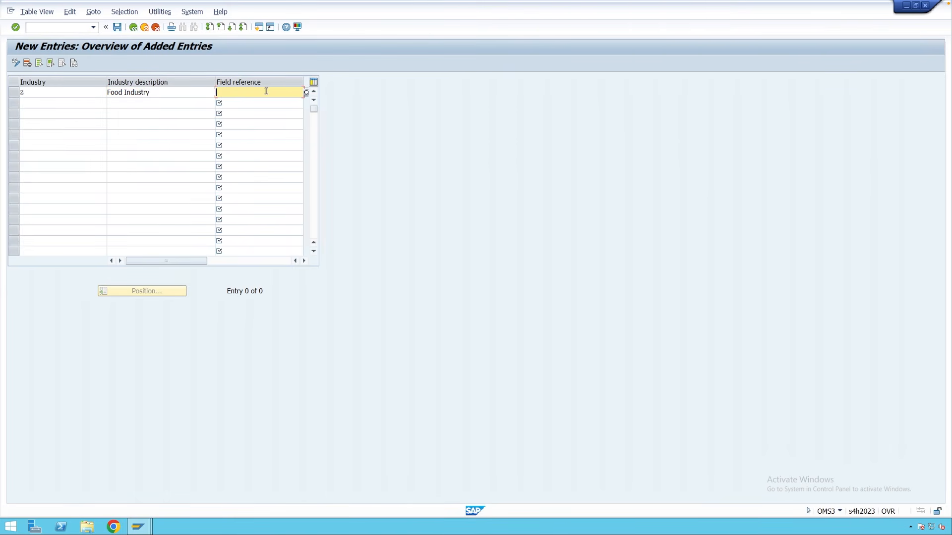
text(Z1)
key(Return)
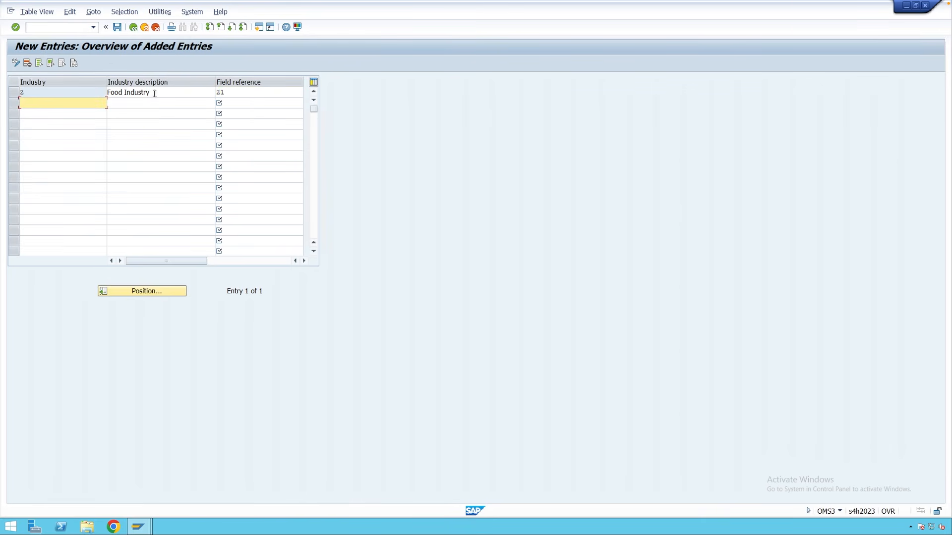
Save the new industry sector to the proposed customizing request and return to the customizing structure.
click(117, 27)
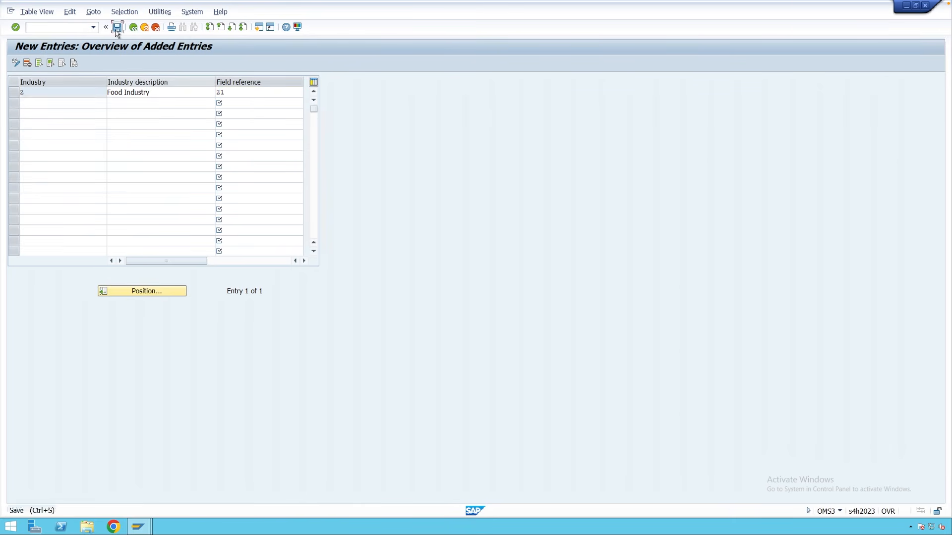
click(196, 171)
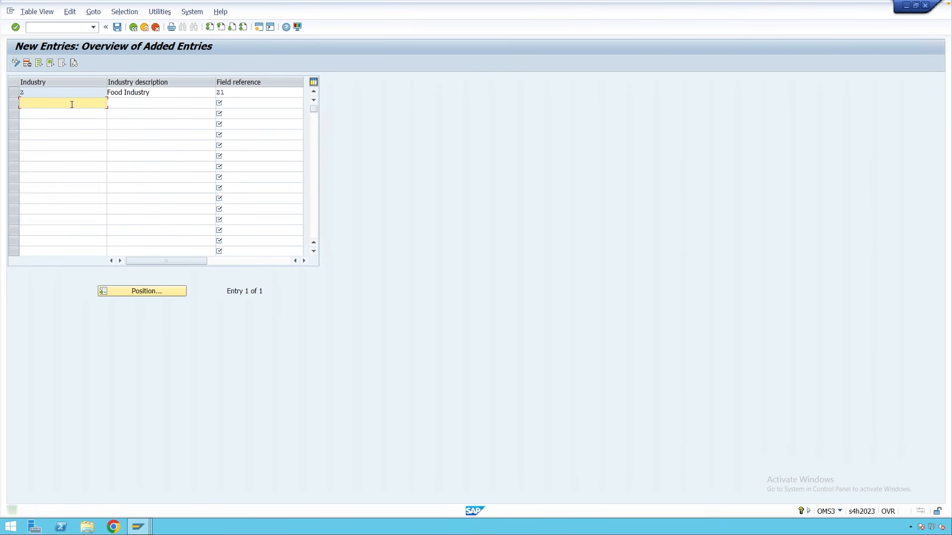
click(263, 91)
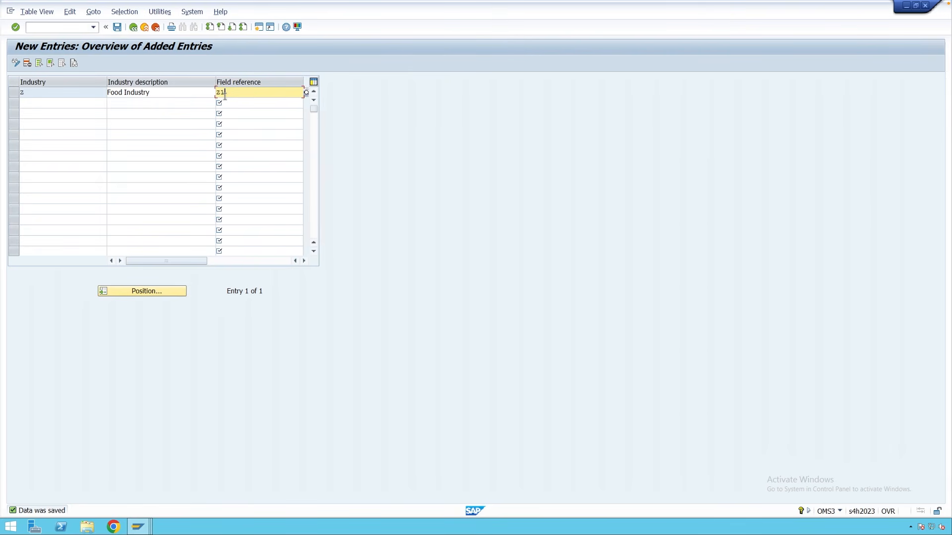
click(133, 27)
click(133, 28)
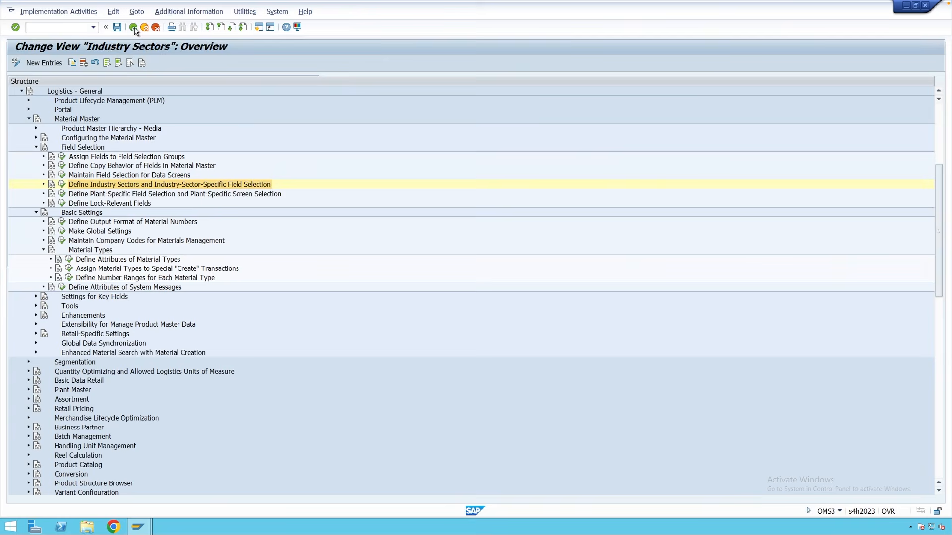
In the plant-specific field selection, copy the entry of plant 0001 to plant M001 with field reference Z1.
click(148, 194)
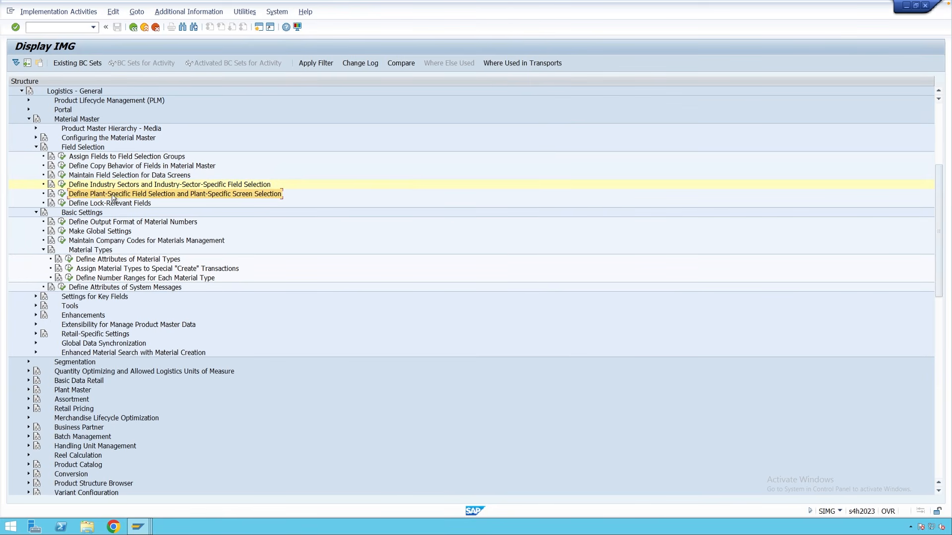
click(62, 194)
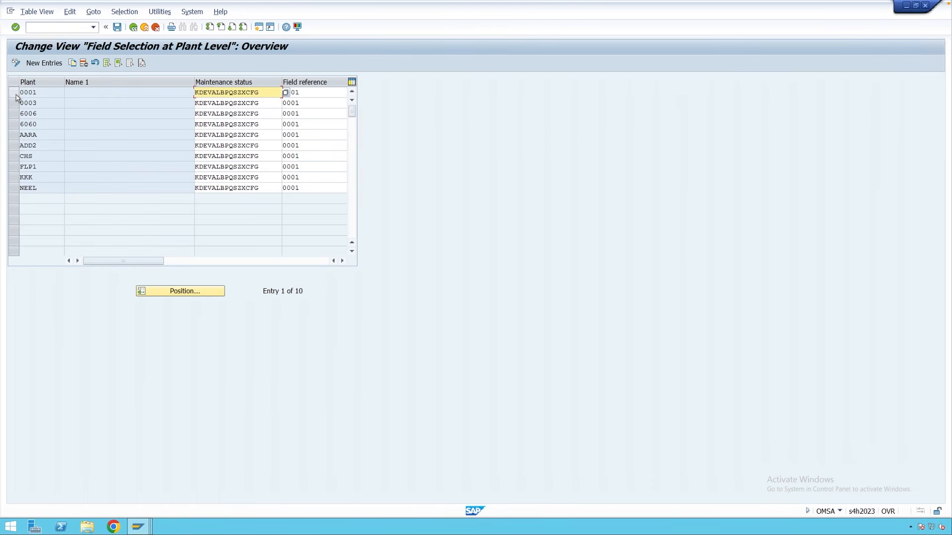
click(13, 92)
click(72, 62)
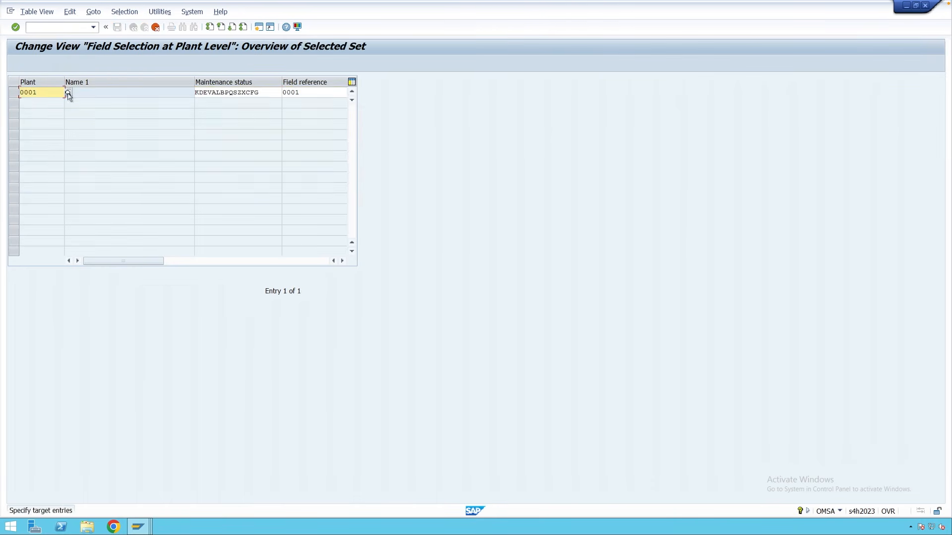
drag(45, 93, 17, 95)
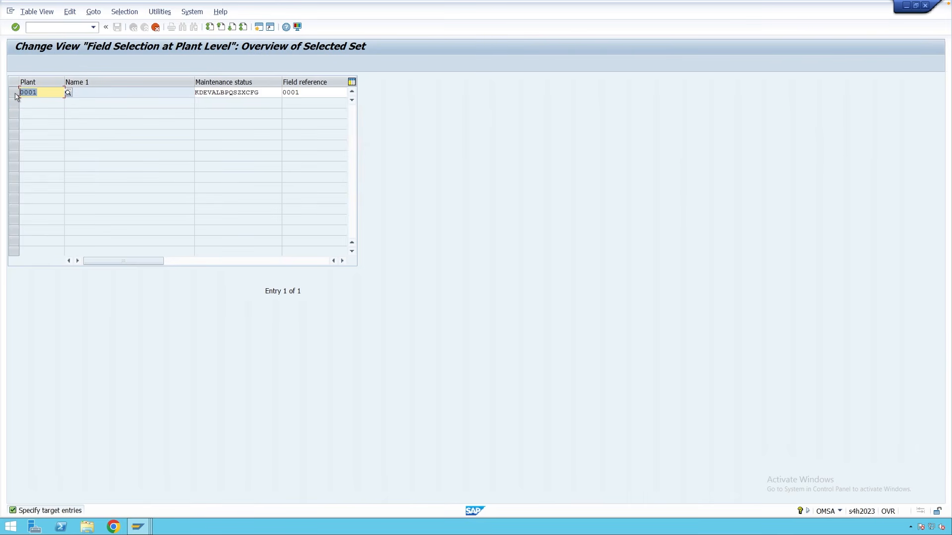
text(M001)
drag(307, 92, 277, 92)
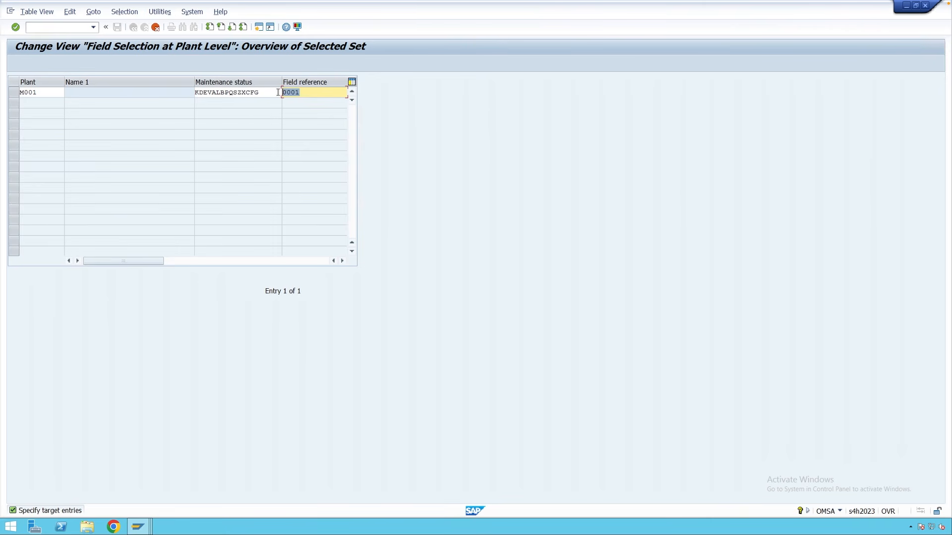
text(Z1)
key(Return)
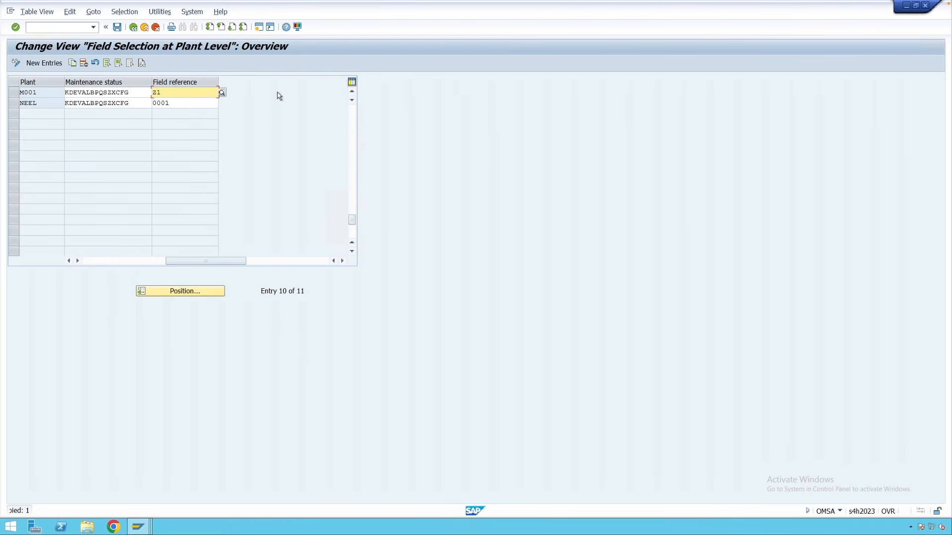
Save the plant M001 entry to the proposed customizing request and exit to the customizing structure.
click(117, 28)
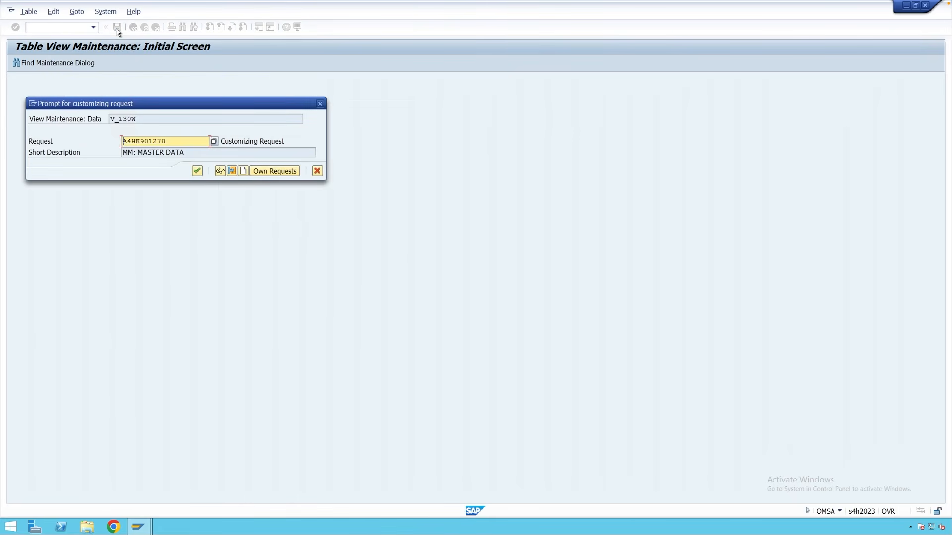
click(197, 171)
click(145, 28)
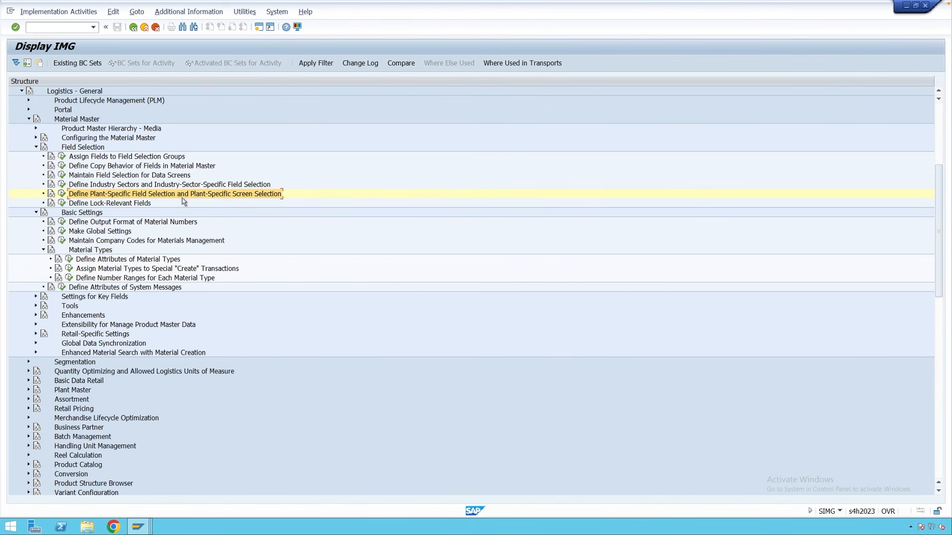
Find field reference Z1 in the field selection for data screens and check its where-used list for material type, industry sector and plant.
click(62, 176)
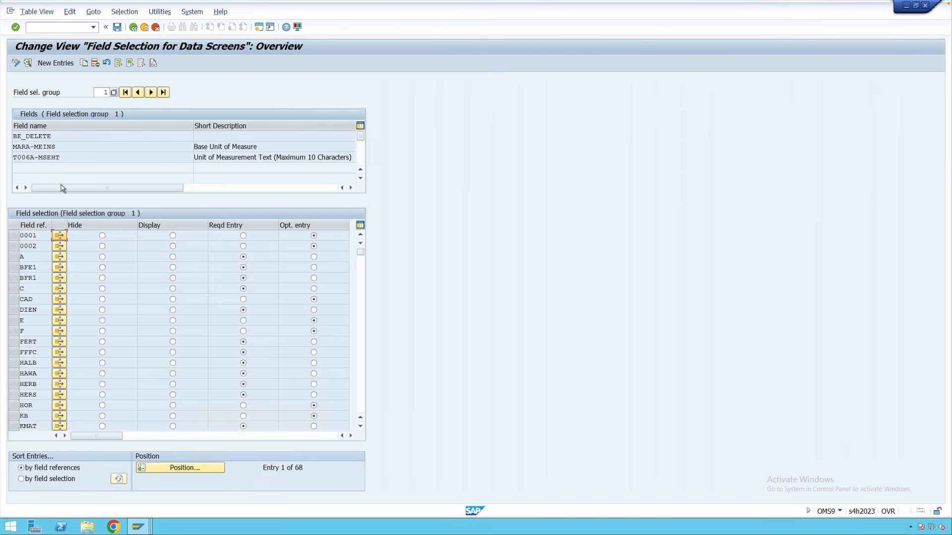
click(179, 468)
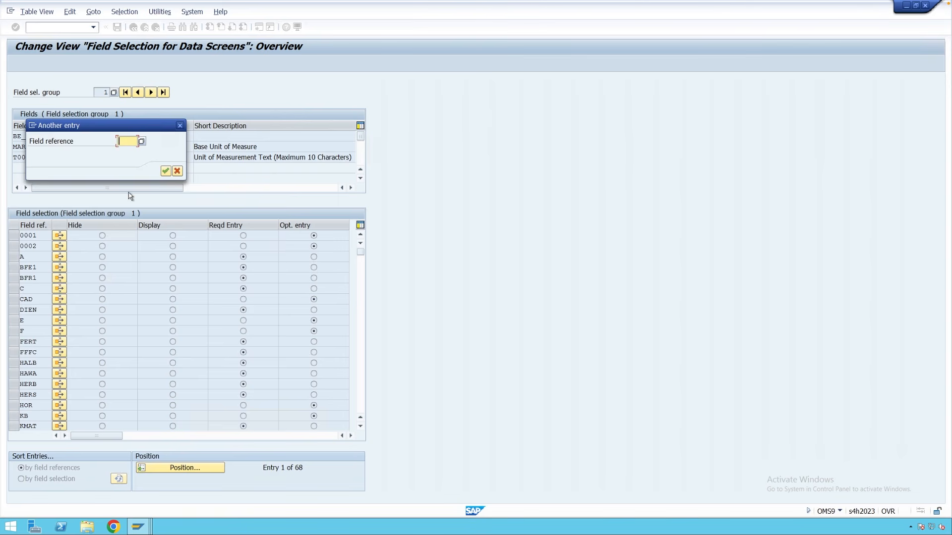
text(Z1)
click(165, 171)
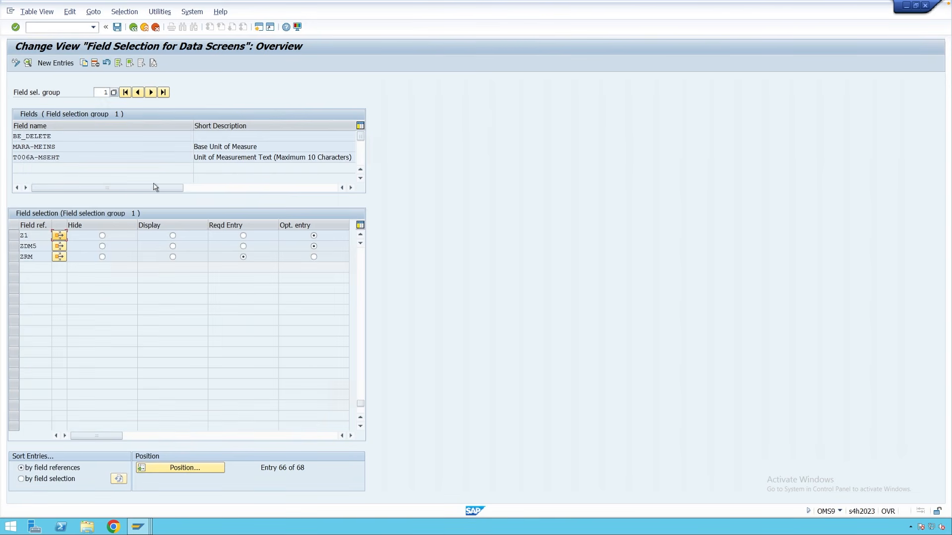
click(28, 236)
click(59, 236)
click(138, 204)
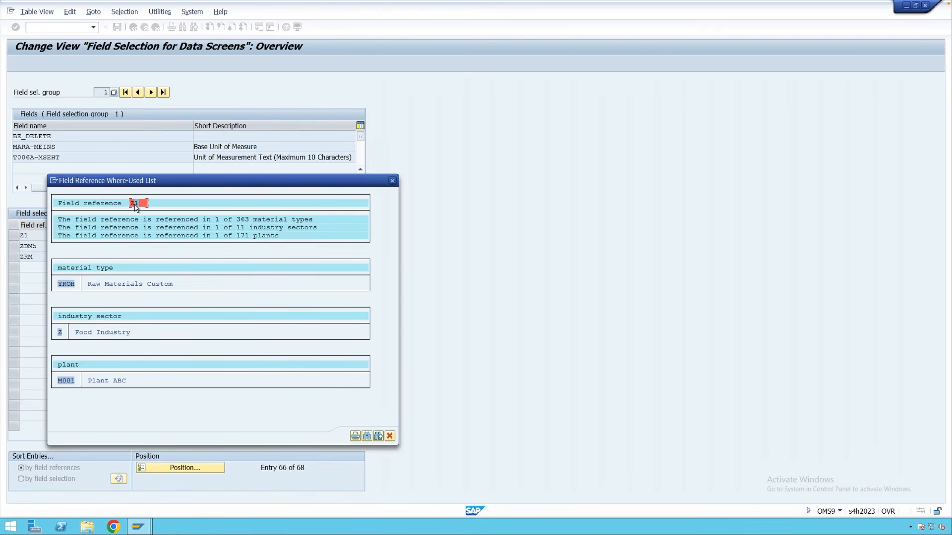
click(63, 284)
click(390, 436)
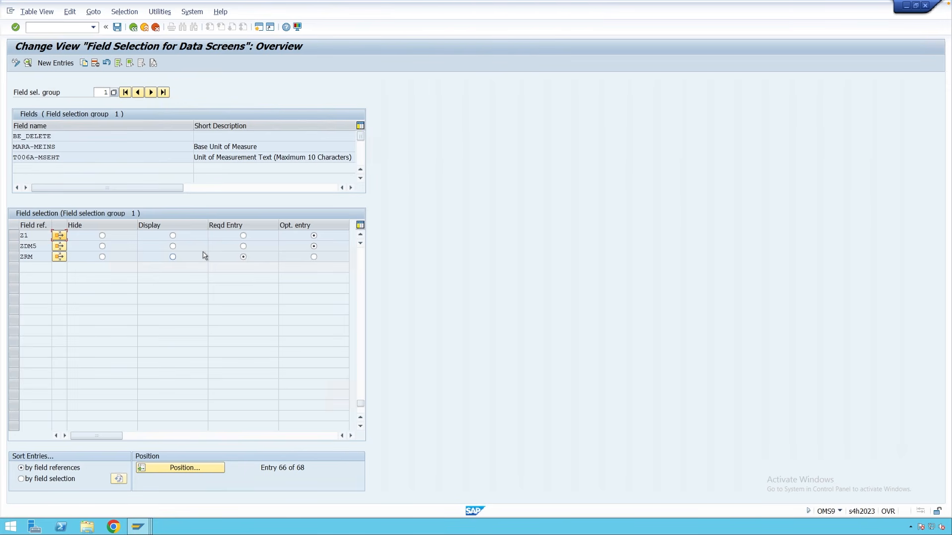
Display field selection group 14 and review its fields for size/dimensions, industry standard description and basic material.
click(244, 146)
click(114, 92)
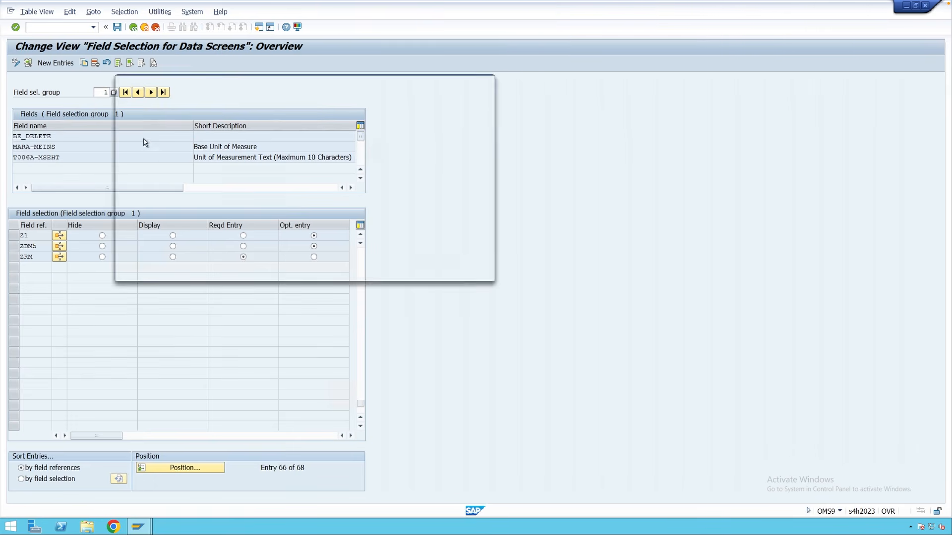
scroll(153, 216, down, 5)
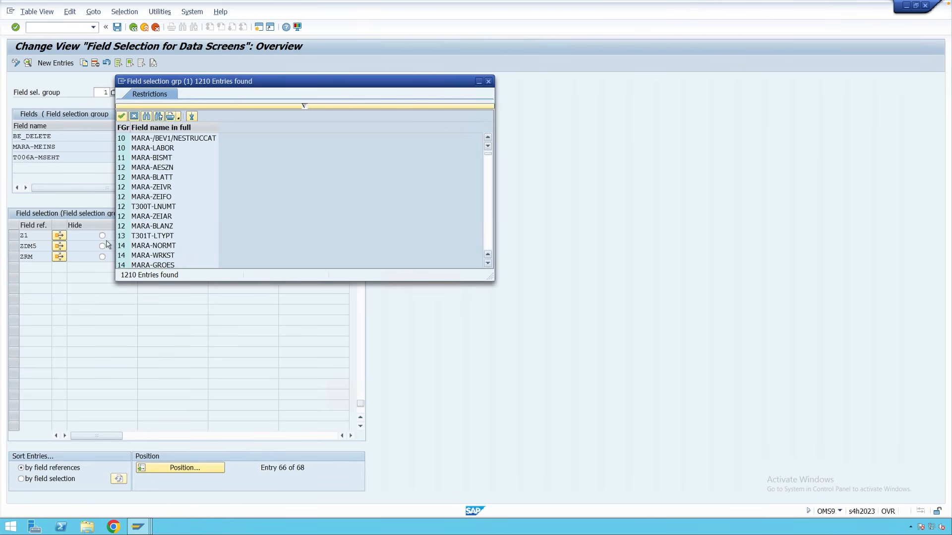
click(148, 251)
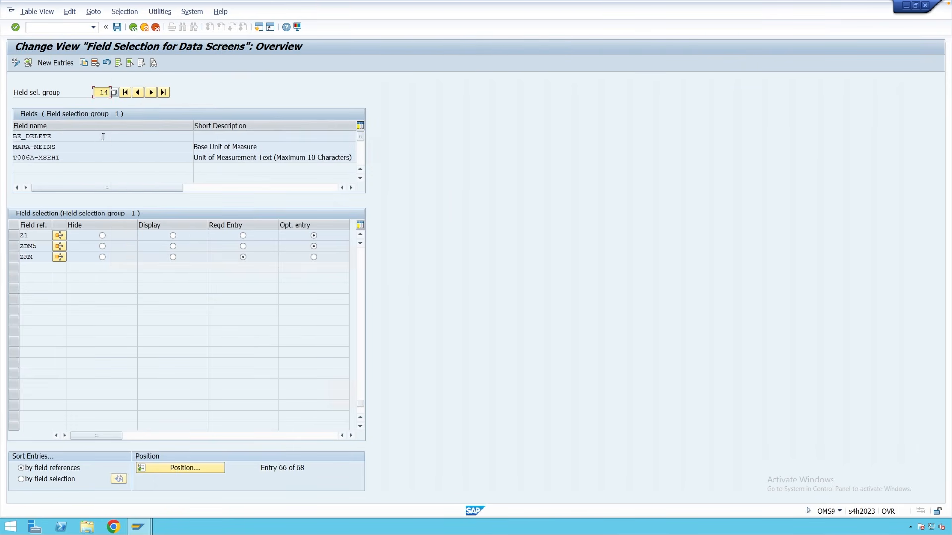
key(Return)
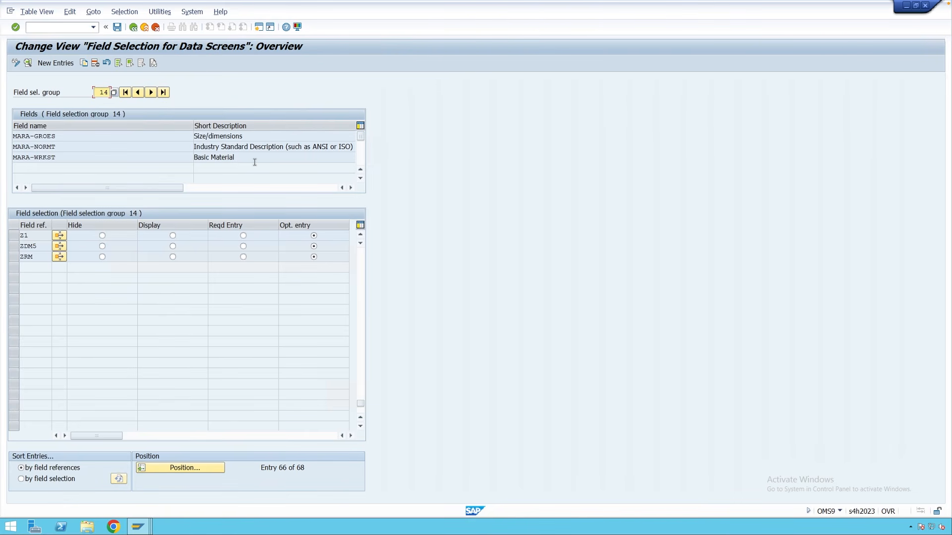
double_click(244, 135)
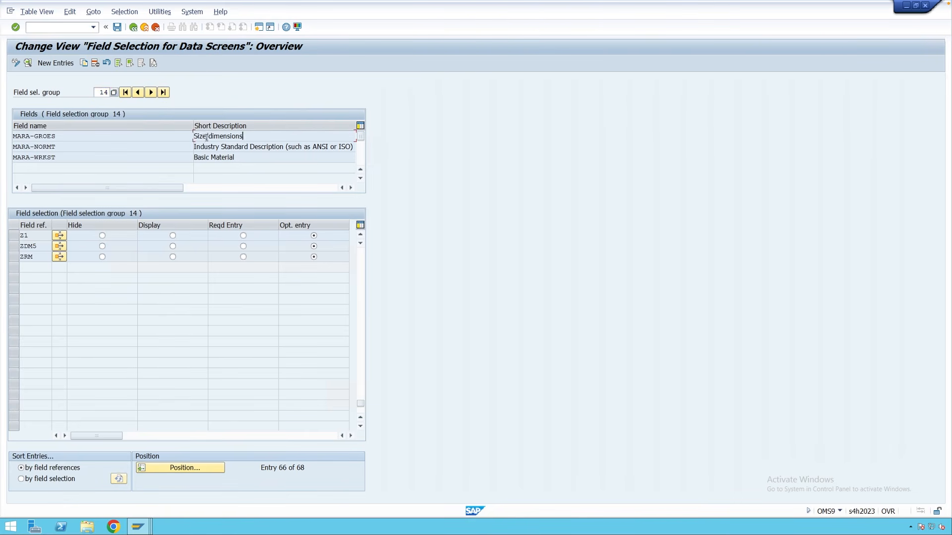
double_click(238, 157)
click(234, 157)
Set field reference Z1 to required entry in field selection group 14 and save the change.
click(243, 236)
double_click(31, 236)
click(31, 236)
click(117, 27)
click(197, 171)
Check the where-used list of field reference Z1 for its material type, industry sector and plant.
click(60, 238)
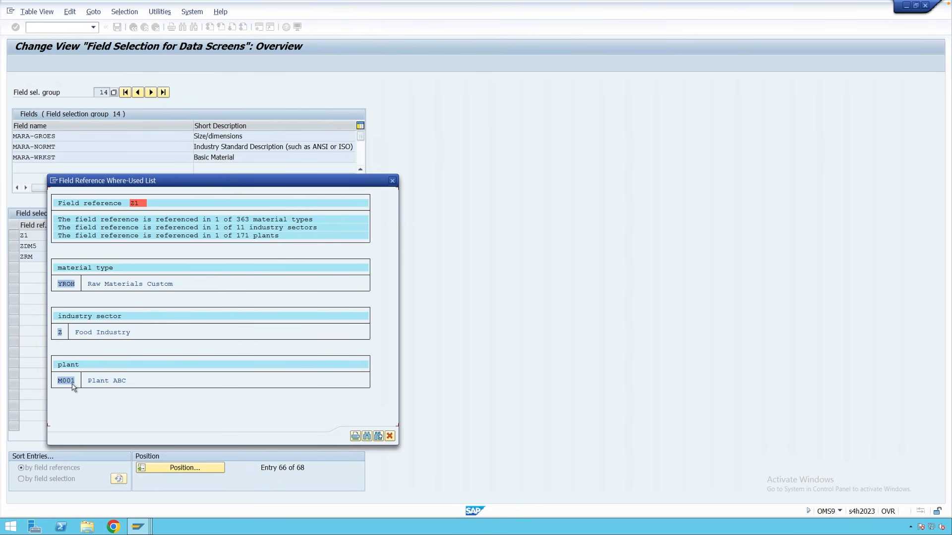
click(390, 436)
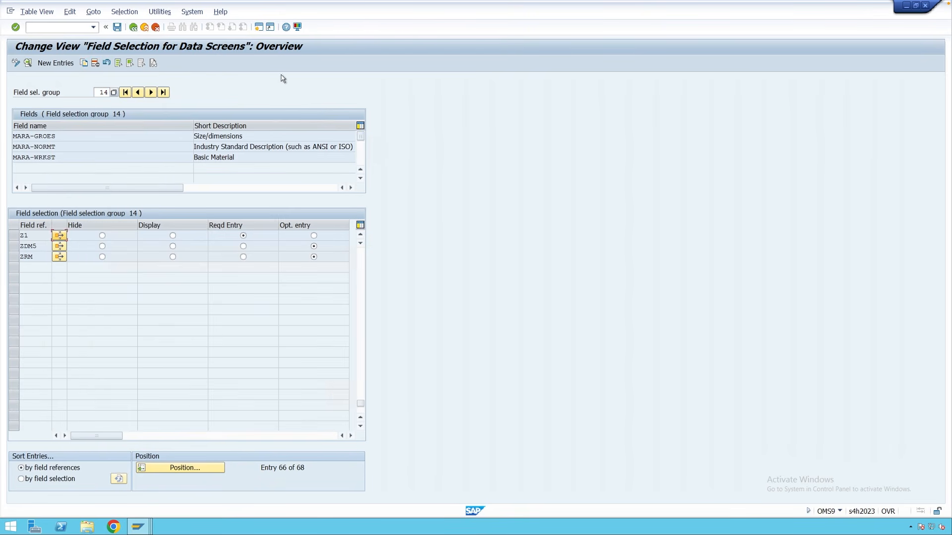
Start material creation with transaction MM01 in a new session.
click(259, 27)
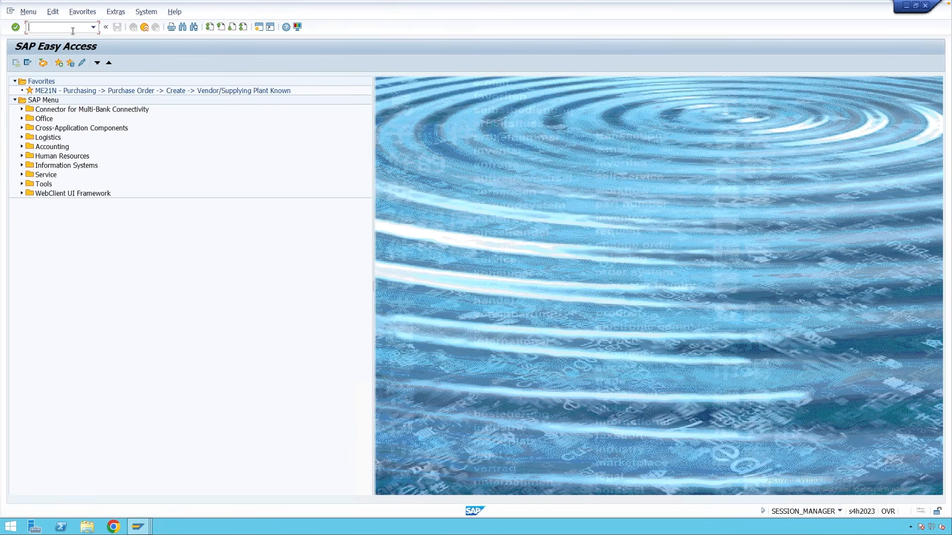
text(mm01)
key(Return)
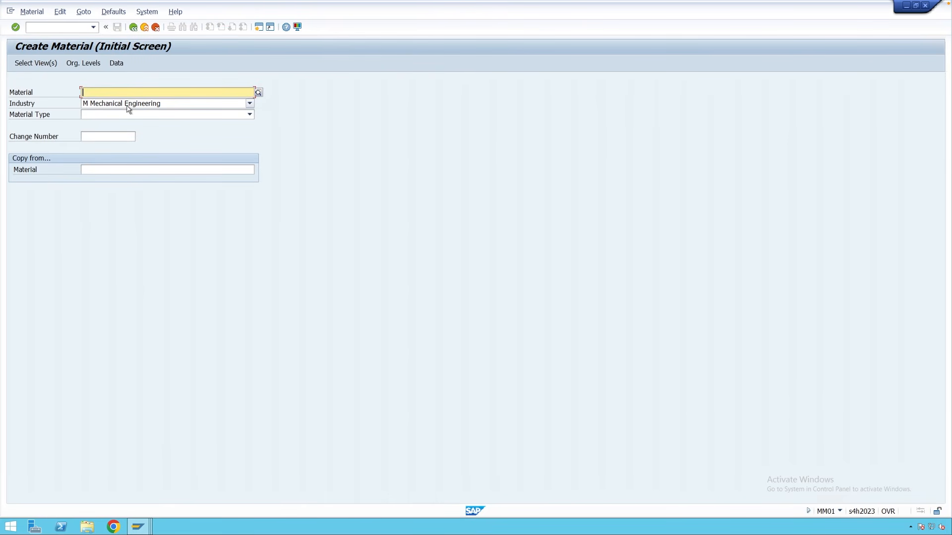
Choose material type YROH Raw Materials Custom and open the new material's Basic Data 1 view.
click(155, 115)
text(yr)
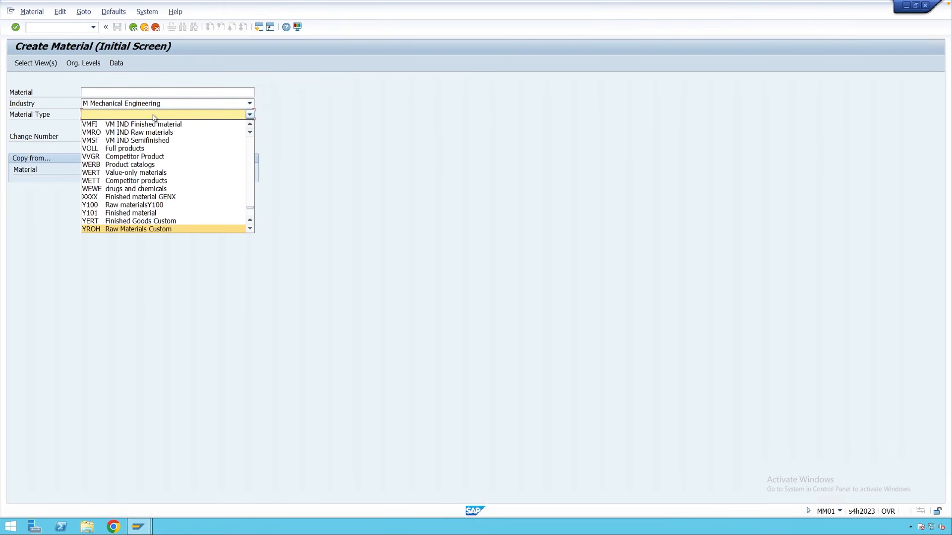
key(Return)
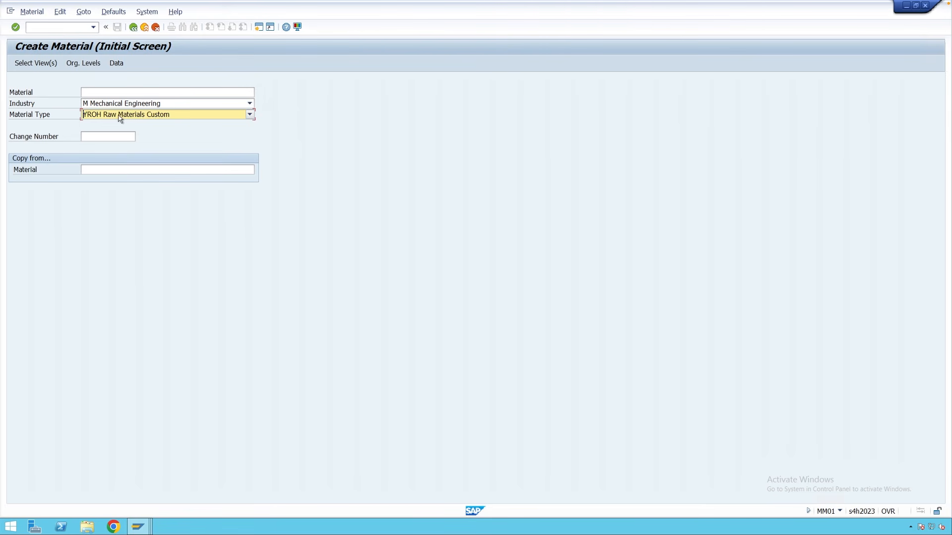
key(Return)
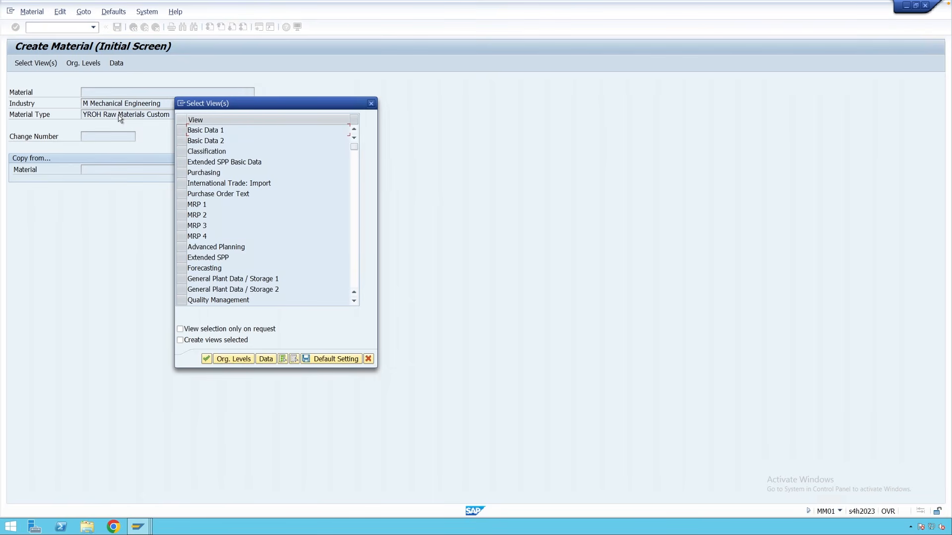
click(182, 130)
key(Return)
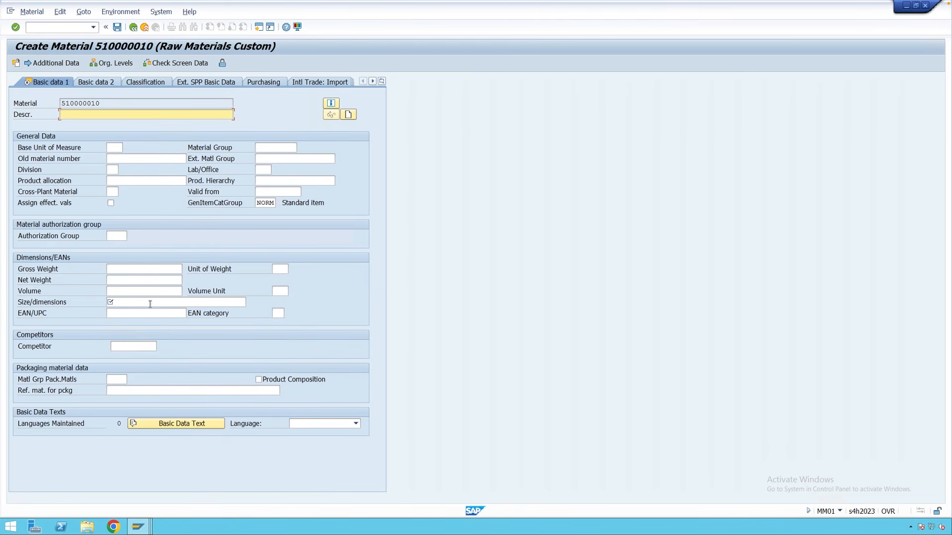
Compare the new material's Size/dimensions field with the Z1 setting in field selection group 14.
click(149, 523)
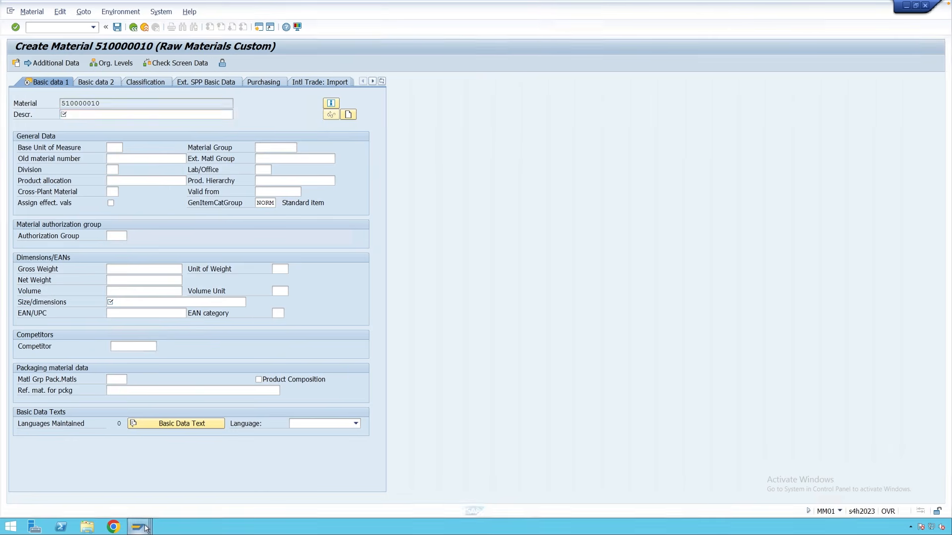
click(121, 490)
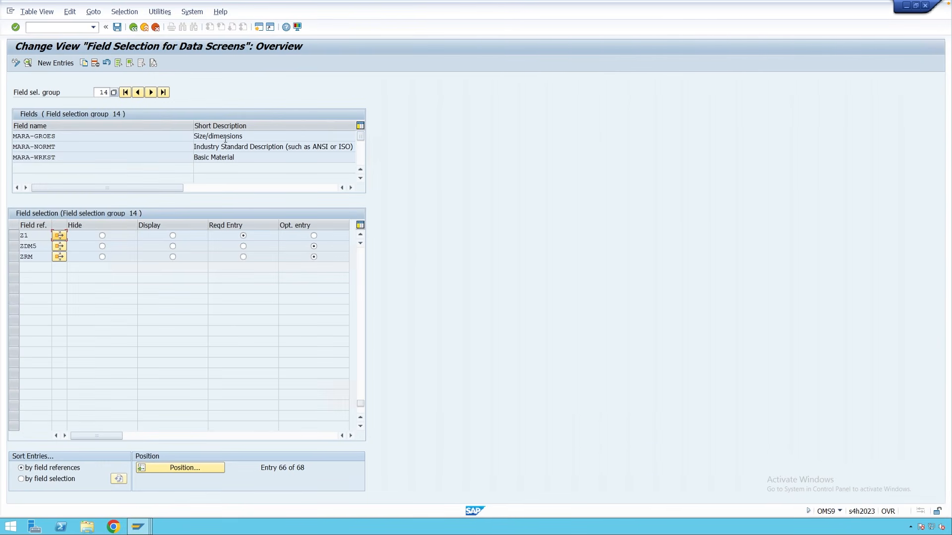
drag(243, 136, 193, 136)
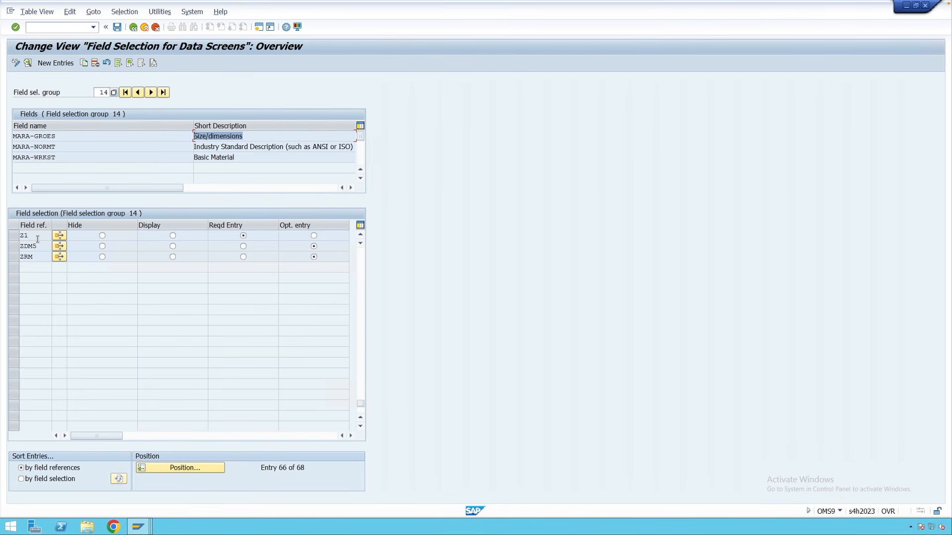
click(22, 237)
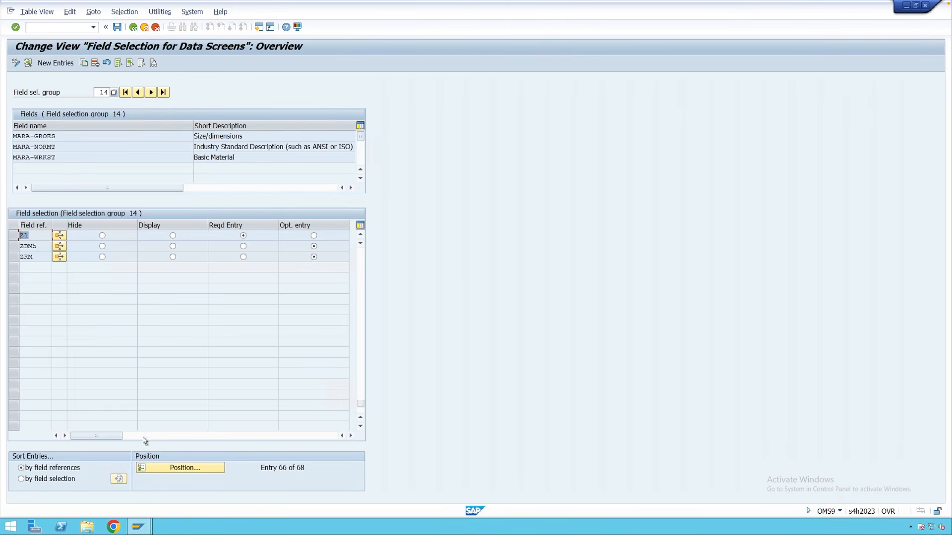
click(139, 526)
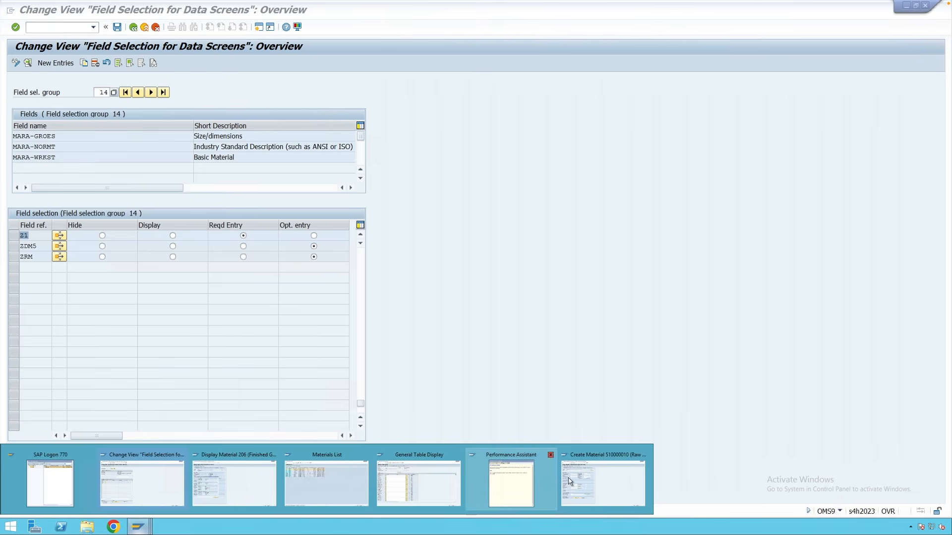
click(598, 481)
click(127, 300)
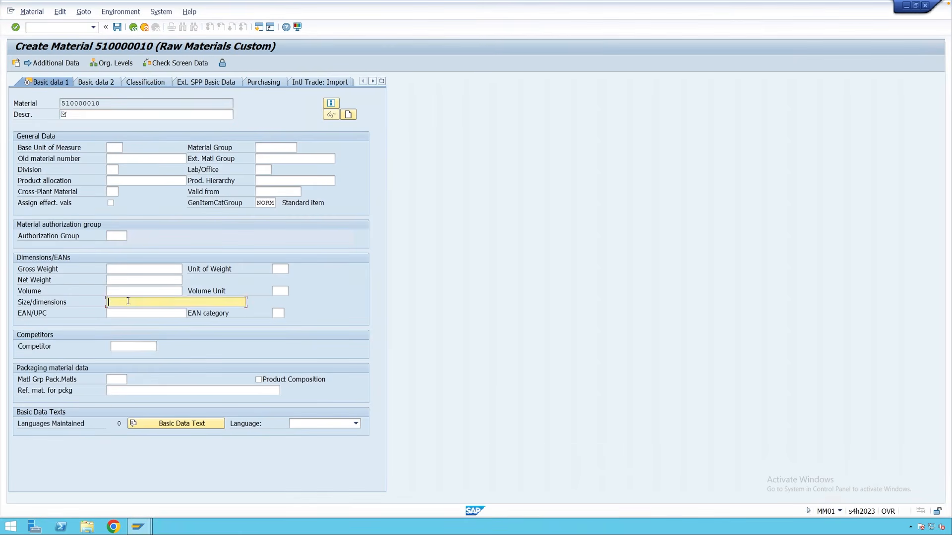
Enter the description Test Material, base unit of measure KG and material group 01 for the new material.
click(100, 115)
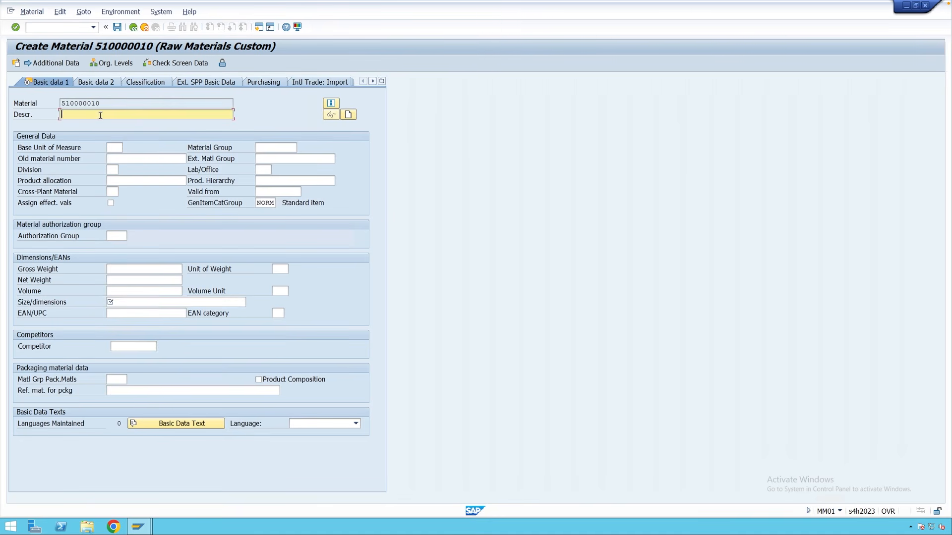
text(Test)
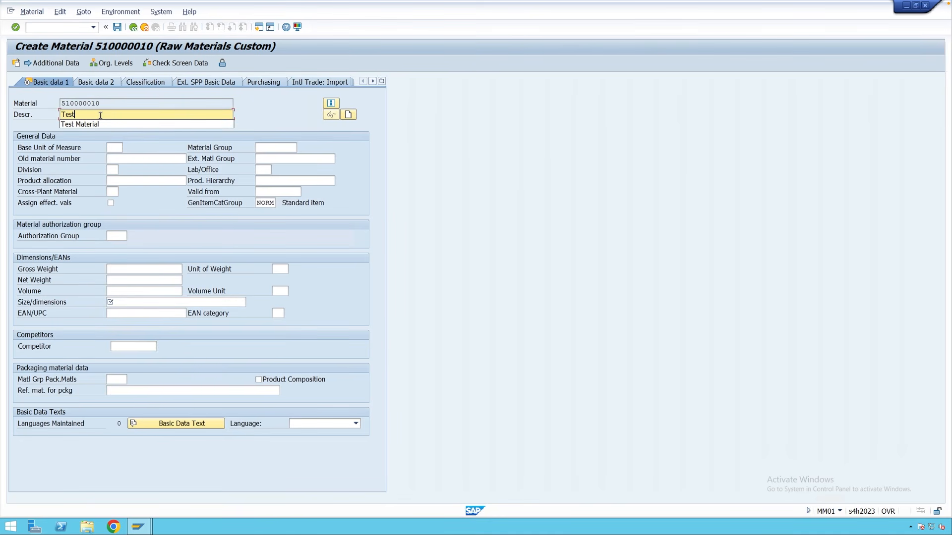
click(110, 124)
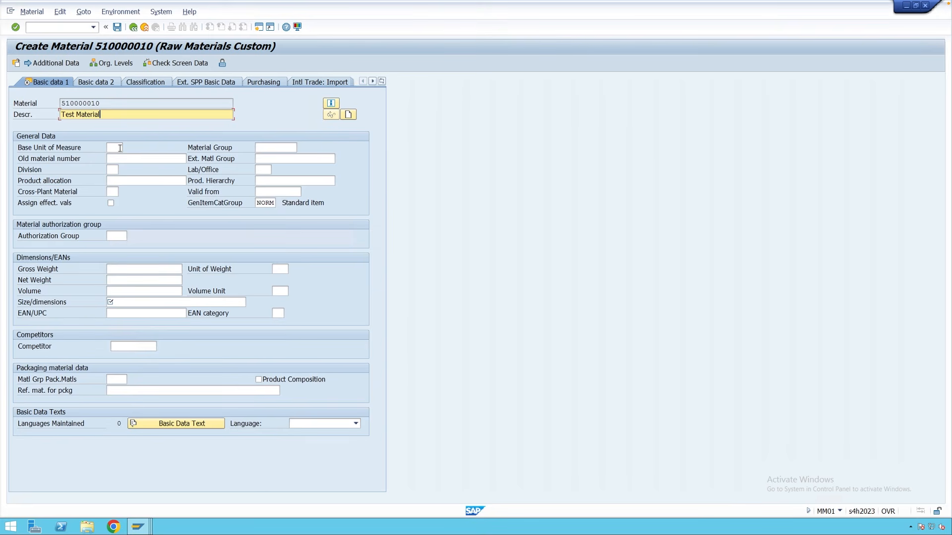
click(120, 147)
text(KG)
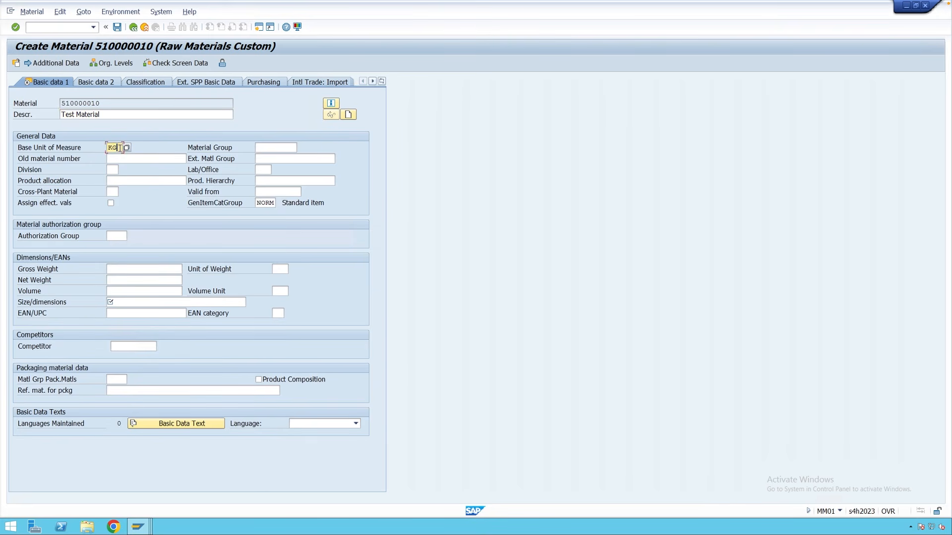
click(297, 148)
text(01)
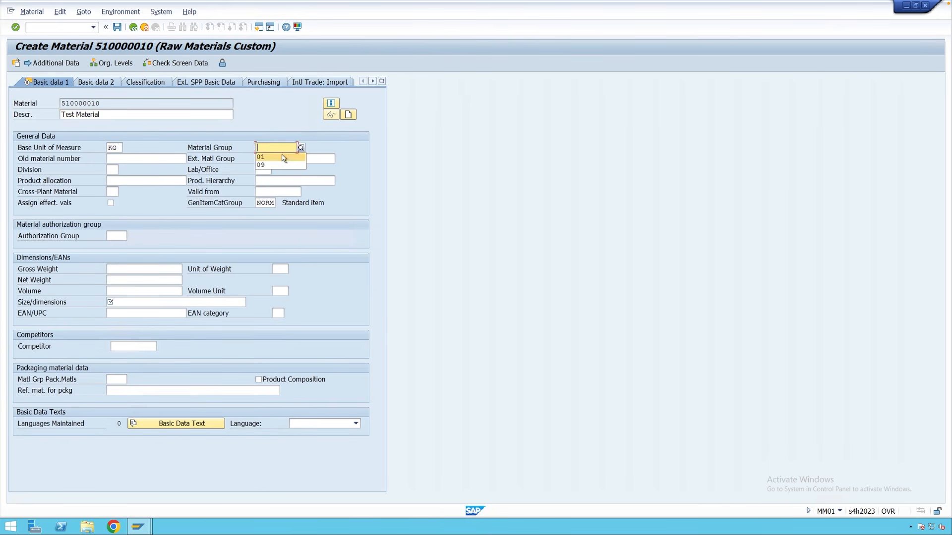
Set the material's Size/dimensions to 10 and try to save the material.
click(169, 301)
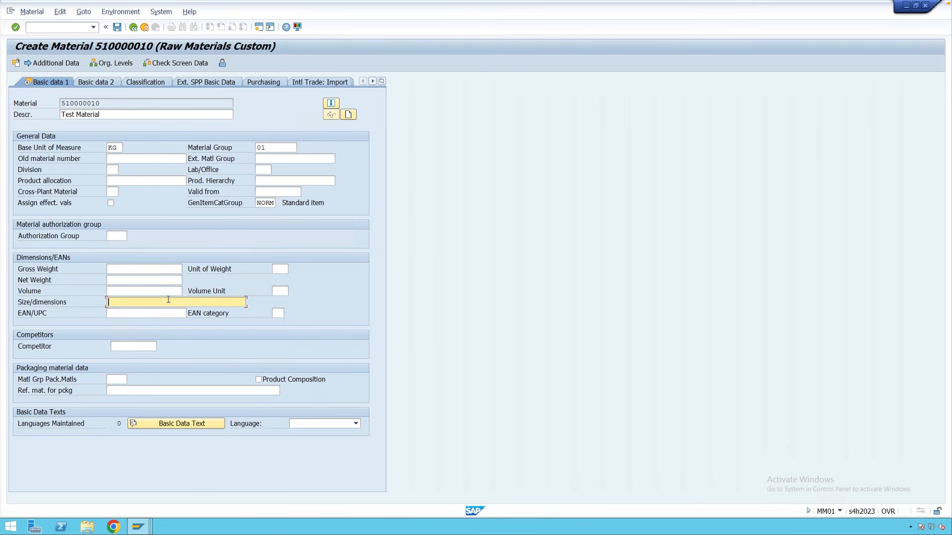
text(10)
key(Return)
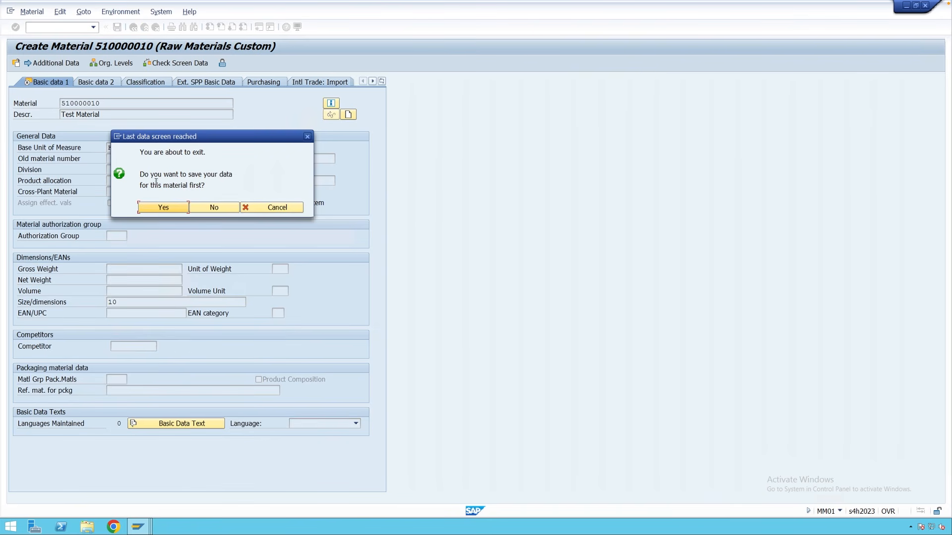
click(165, 207)
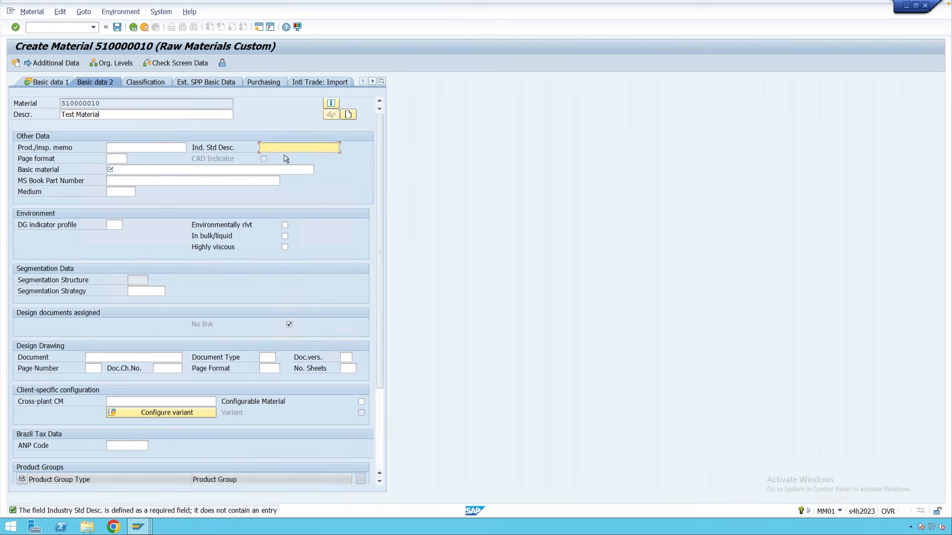
Compare the required fields in the Basic Data 2 view with the fields listed in field selection group 14.
click(122, 169)
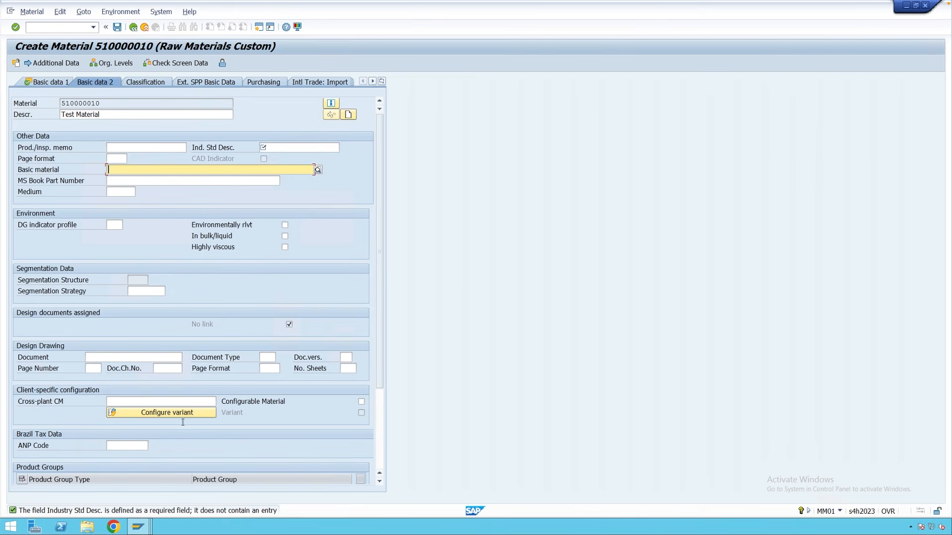
click(149, 526)
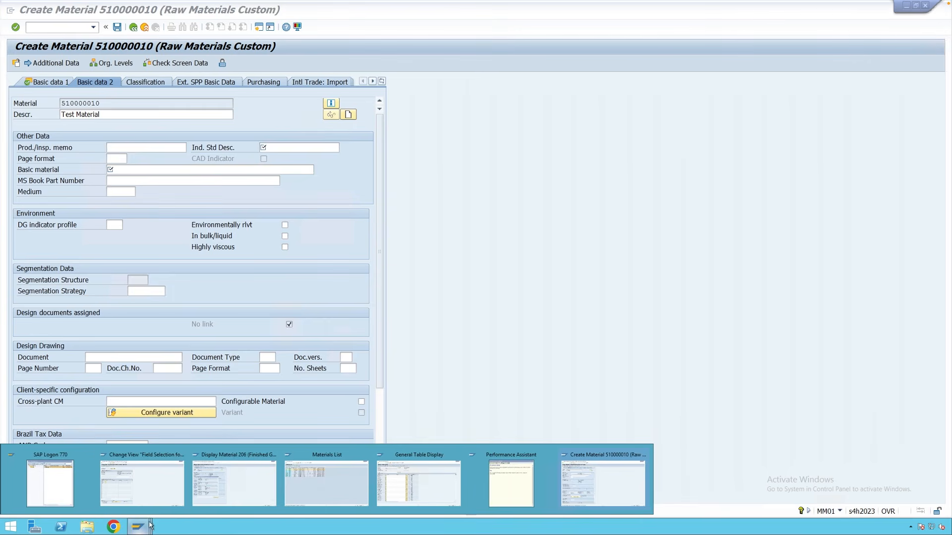
click(159, 498)
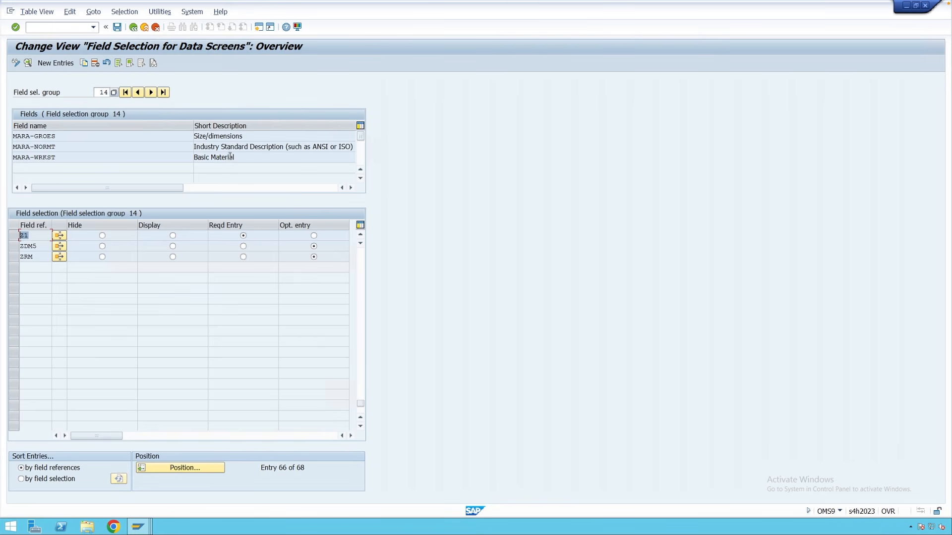
drag(243, 136, 194, 136)
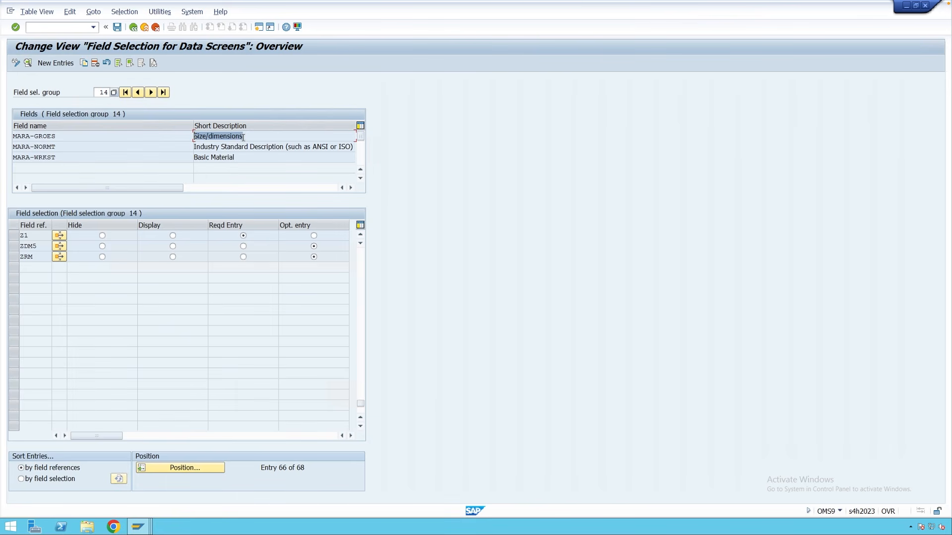
click(258, 157)
click(138, 525)
click(582, 478)
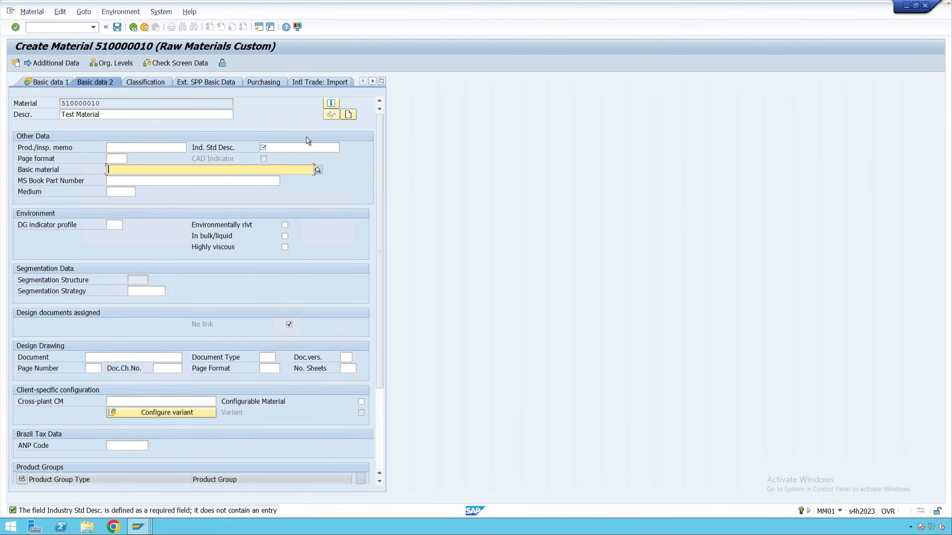
Examine the Industry Standard Description and Basic material fields of the new material in the Basic Data 2 view.
click(289, 148)
click(211, 170)
click(277, 146)
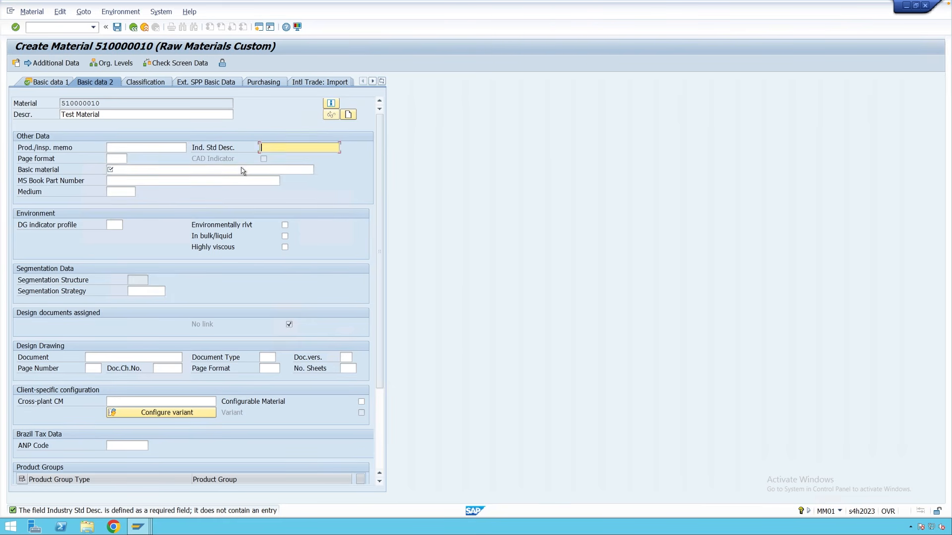
click(238, 170)
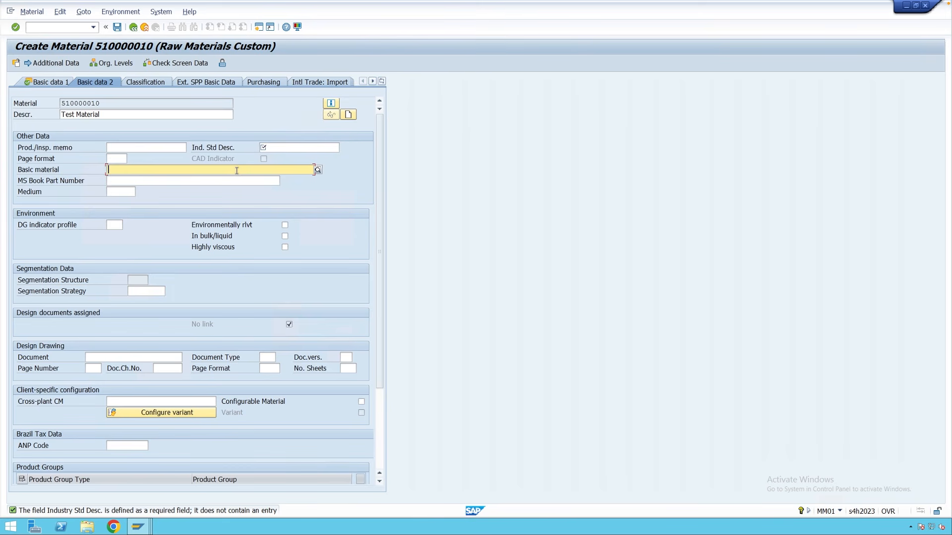
click(290, 148)
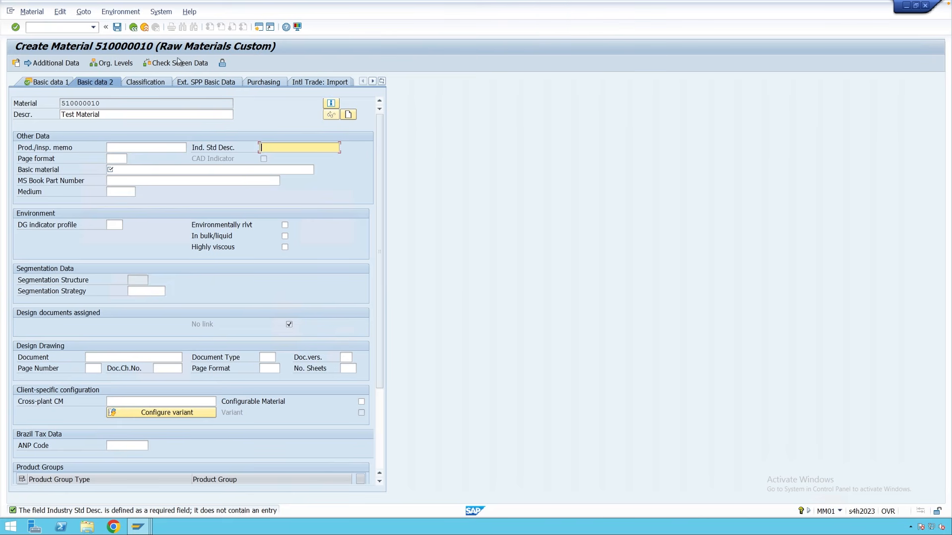
Discard the unfinished material and start a new one in MM01 with material type ROH Raw Materials SAP Stdd.
click(144, 27)
click(214, 206)
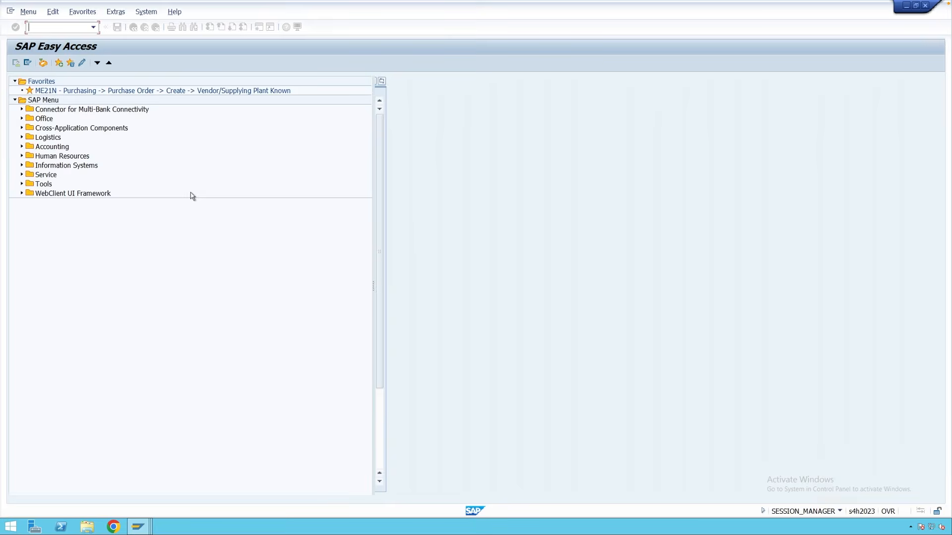
text(mm01)
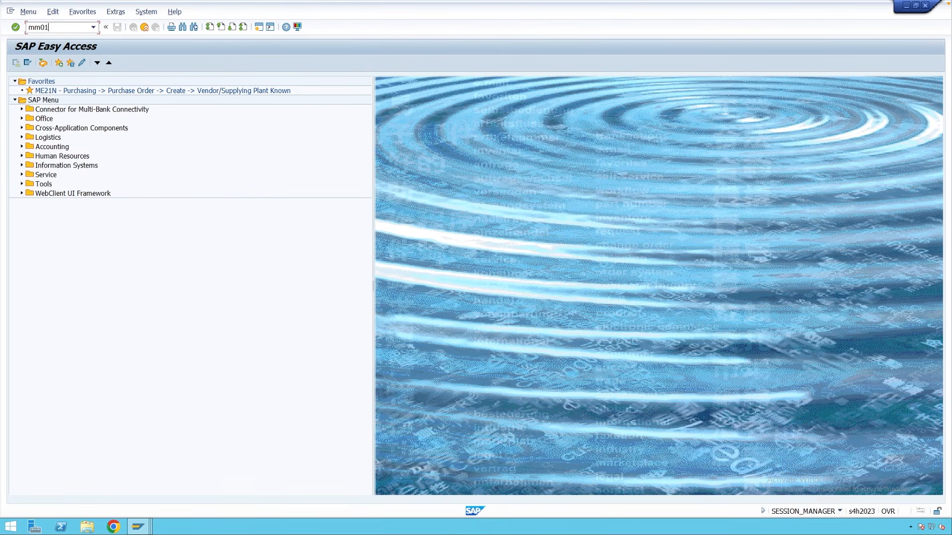
key(Return)
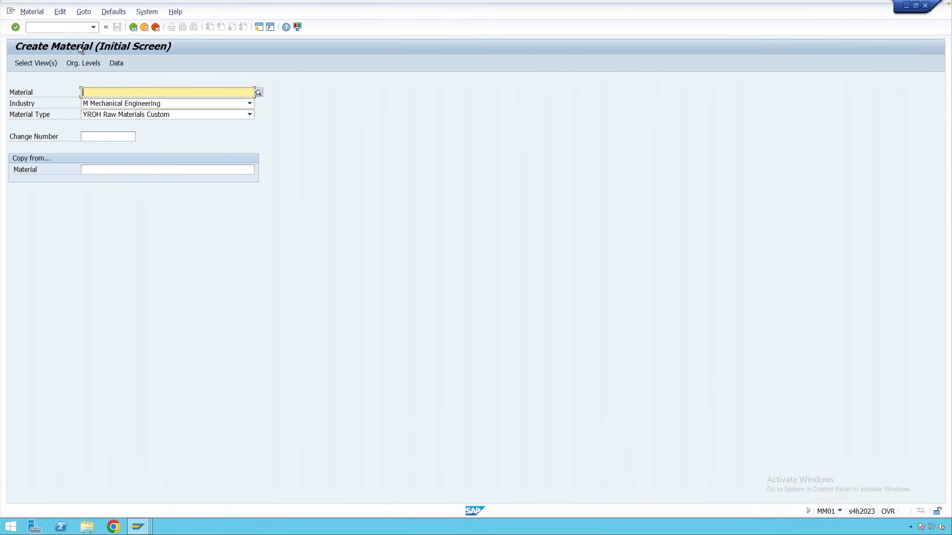
click(152, 115)
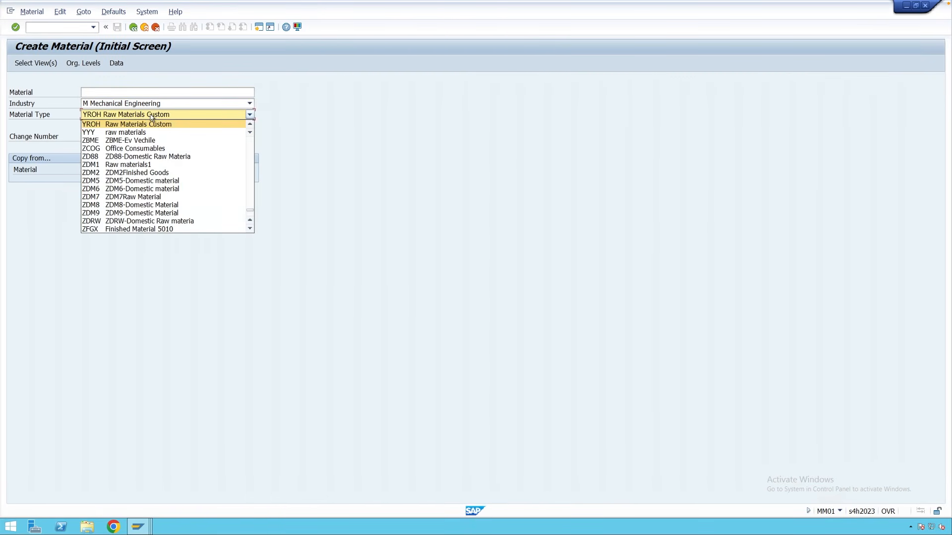
text(roh)
key(Return)
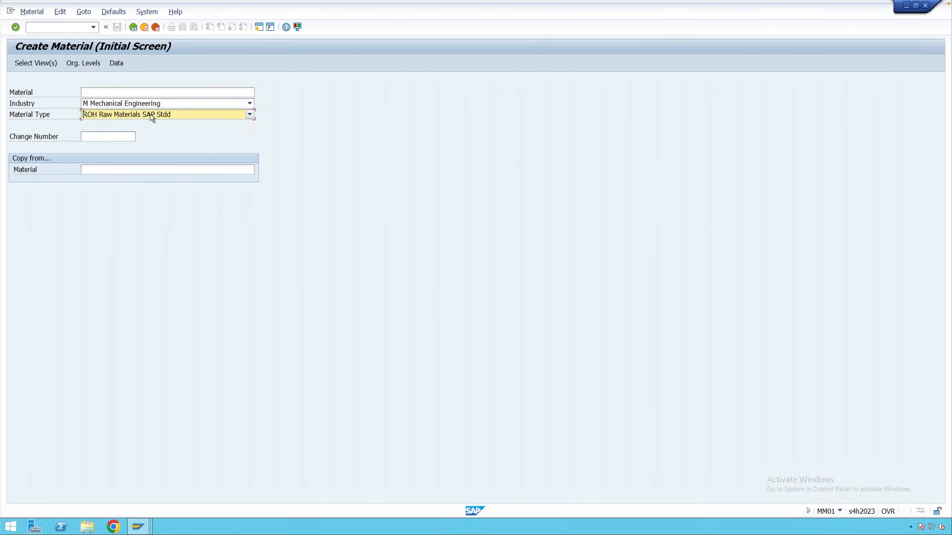
Open the new ROH material's Basic Data 1 view and check whether Size/dimensions is a required field.
key(Return)
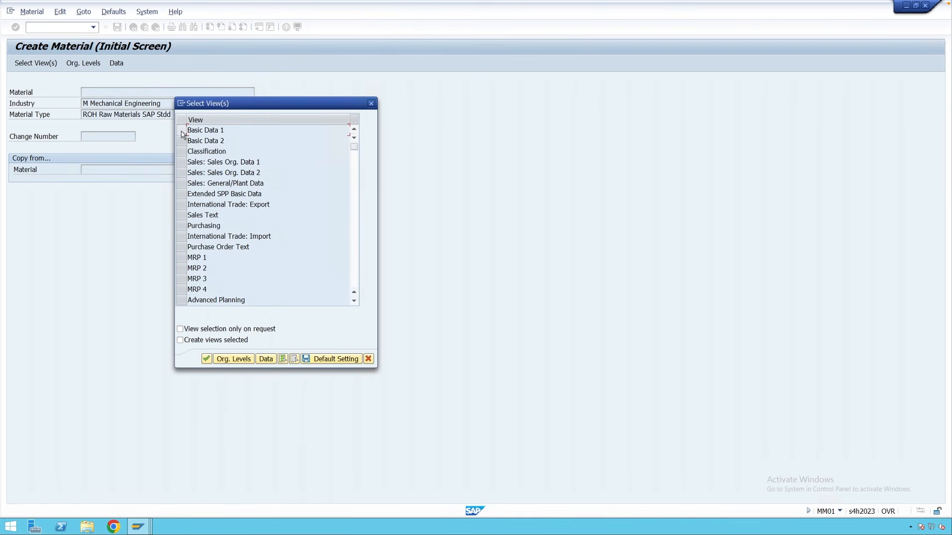
click(182, 132)
key(Return)
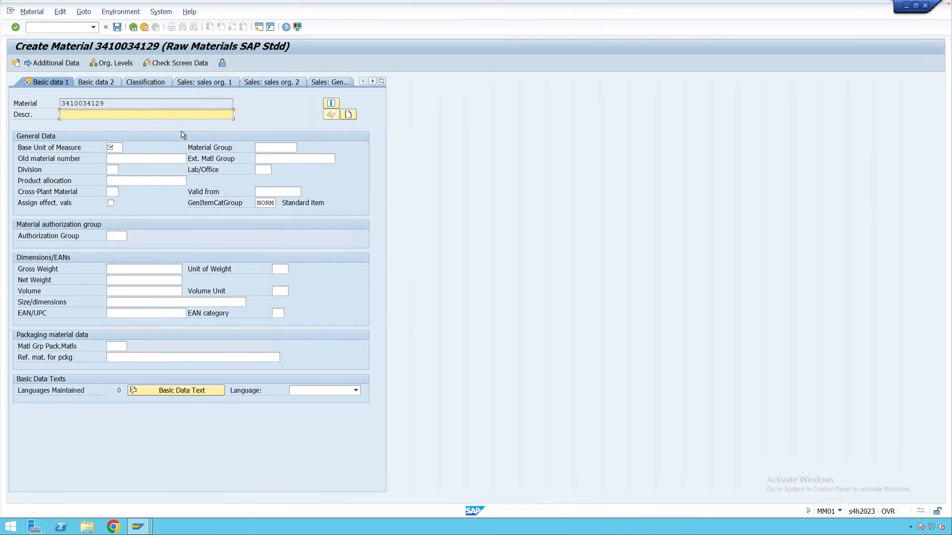
click(75, 307)
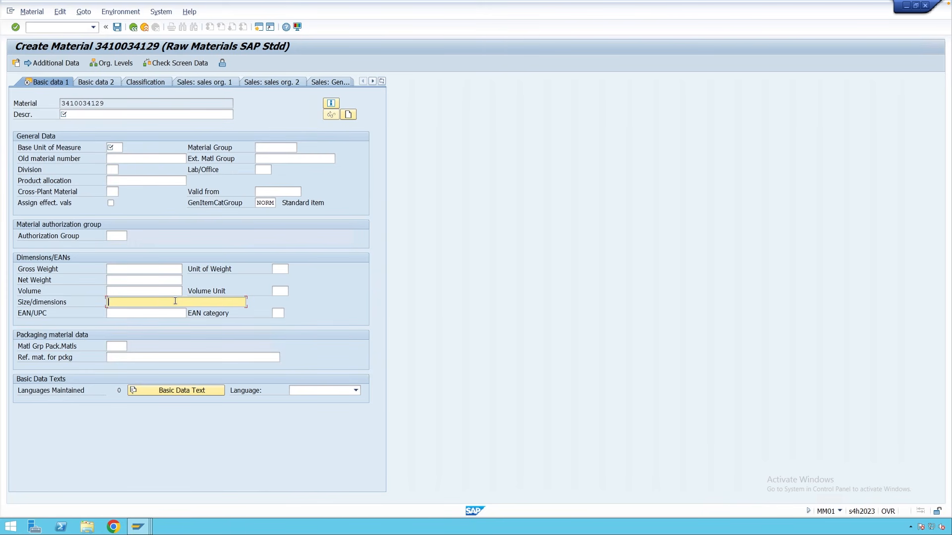
Discard this material and start another ROH material in MM01 with industry Z Food Industry, opening its Basic Data 1 view.
click(144, 27)
click(214, 207)
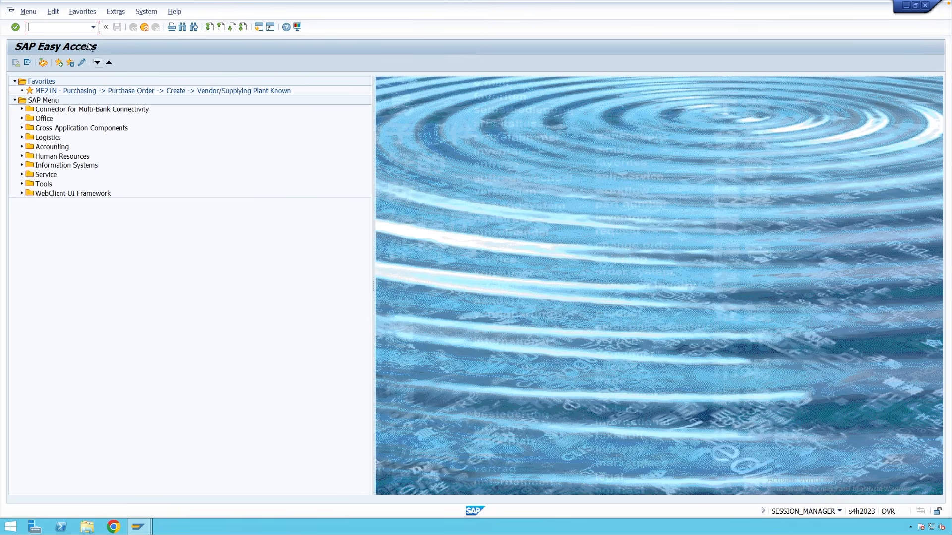
text(mm01)
key(Return)
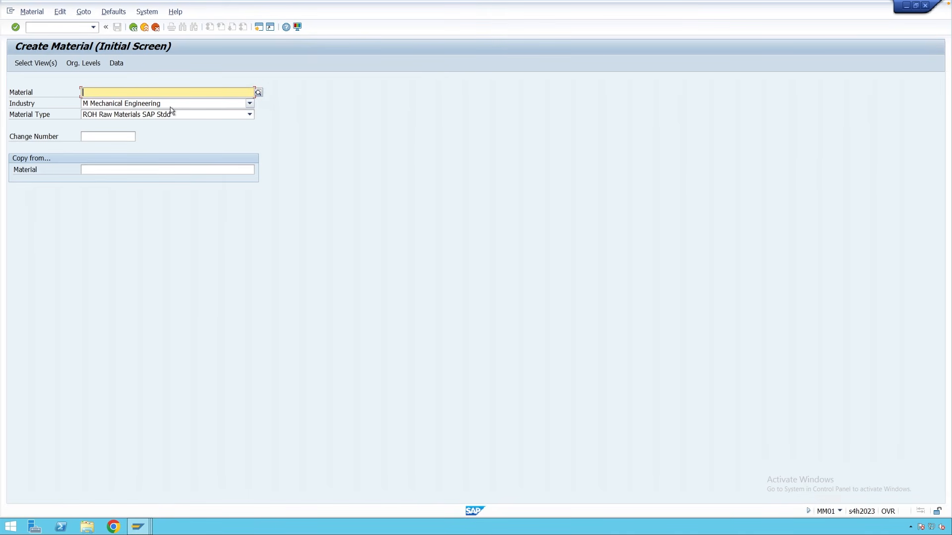
click(142, 107)
click(124, 196)
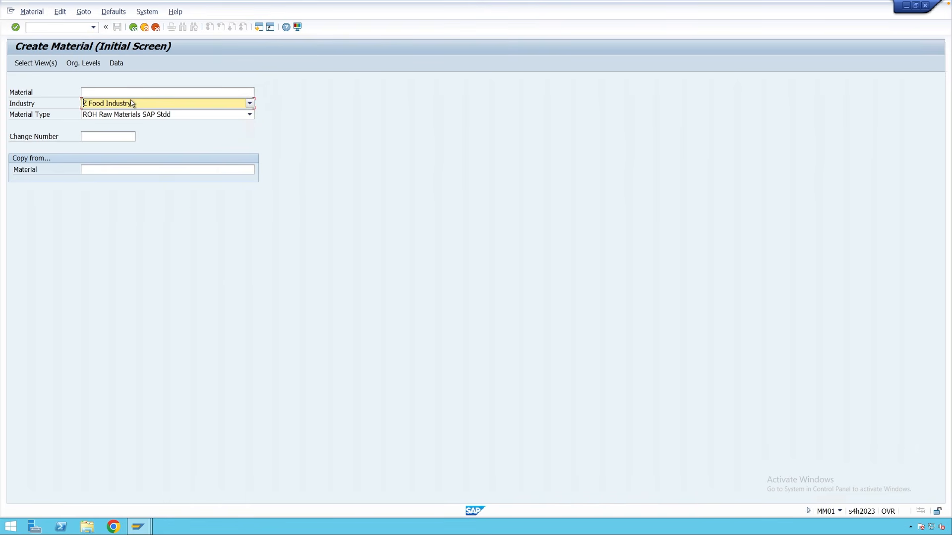
key(Return)
click(182, 133)
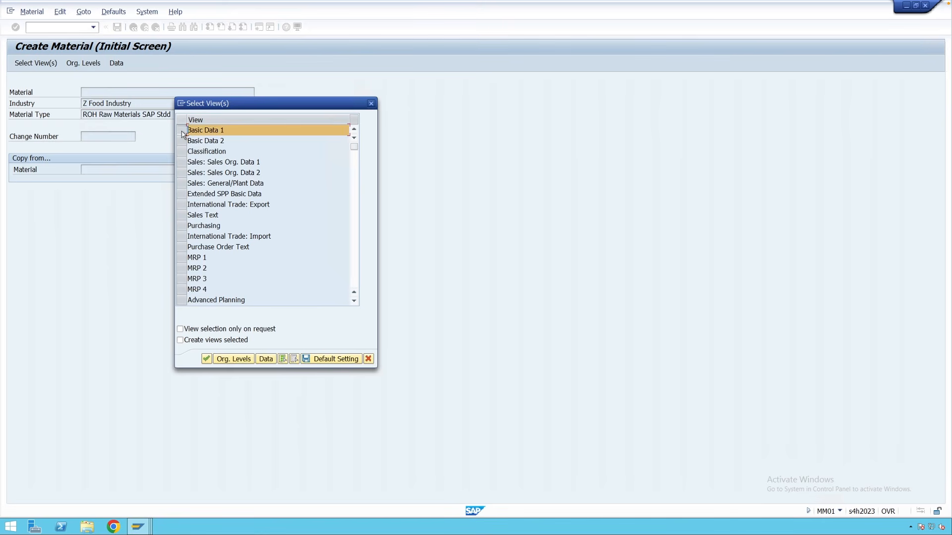
key(Return)
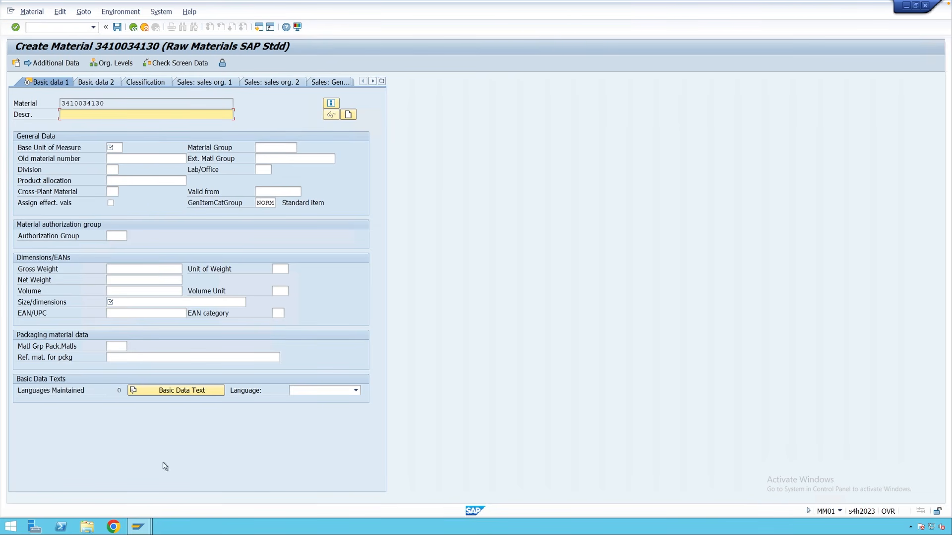
Open the material types customizing (OMS2) in a new session, starting from the field selection session.
mouse_move(139, 526)
click(156, 496)
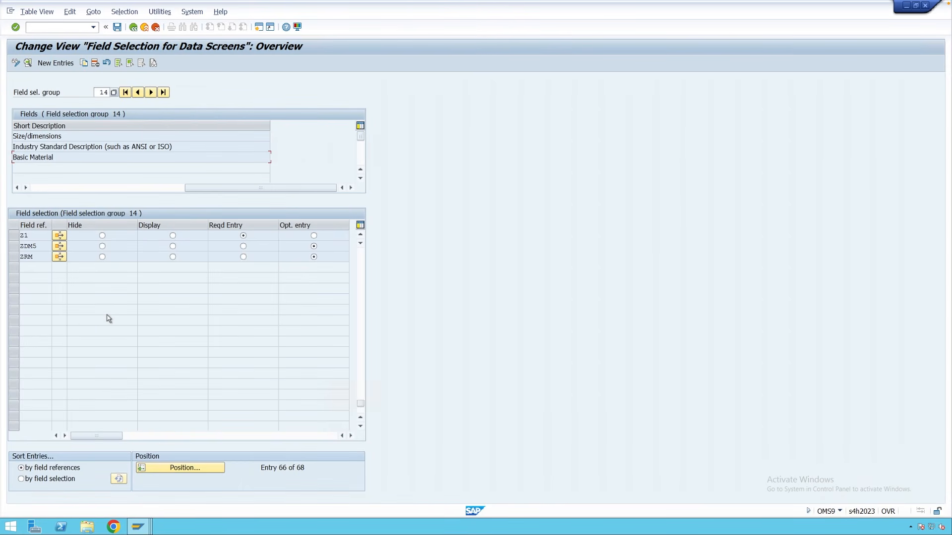
click(259, 28)
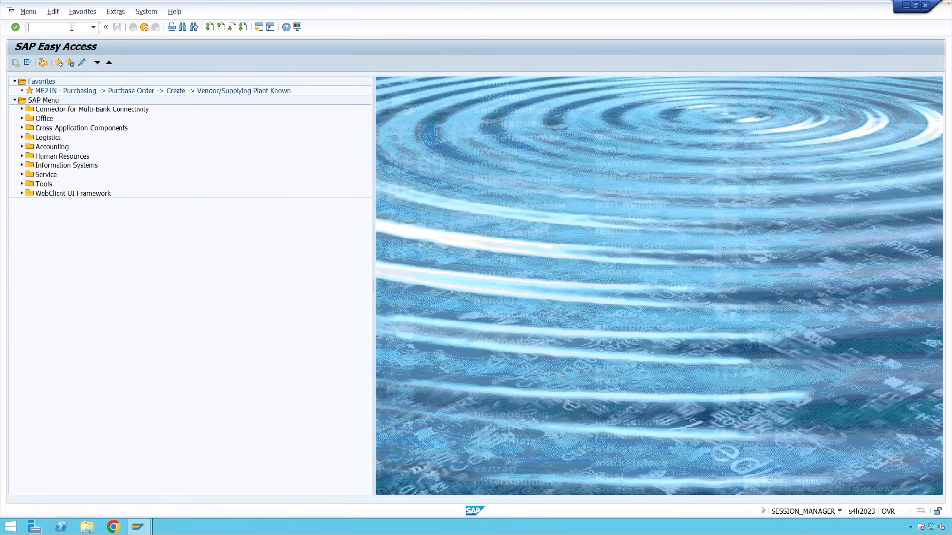
text(oms2)
key(Return)
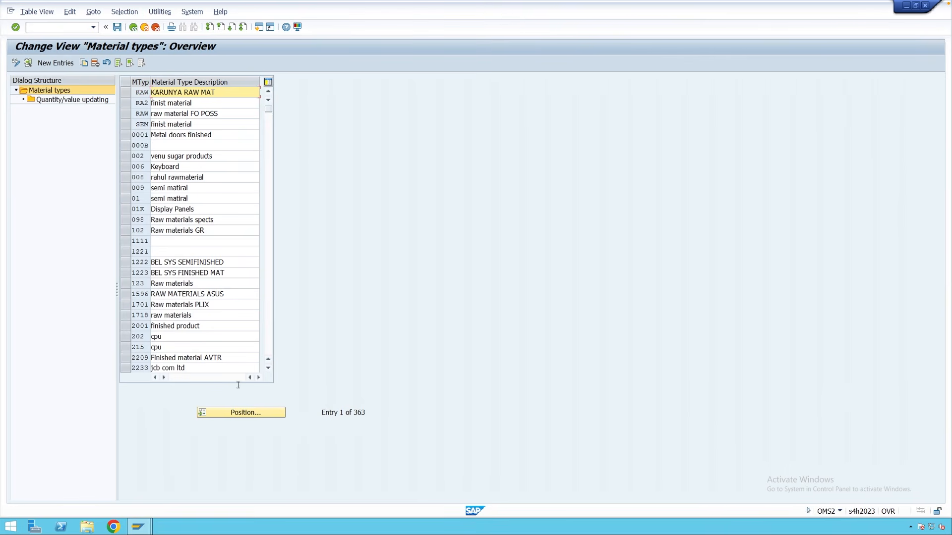
Find material type ROH in the material types list and look up the field reference in its details.
click(244, 412)
text(ro)
key(Return)
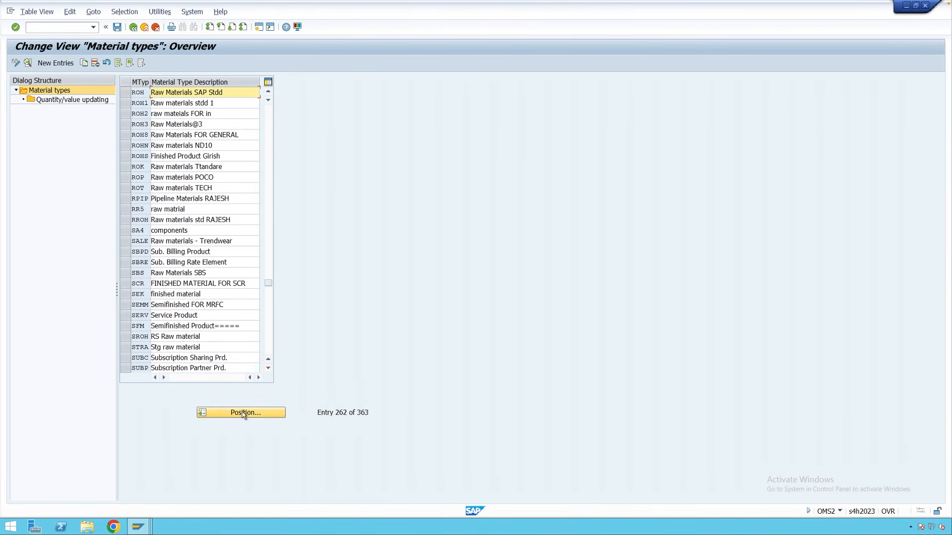
double_click(145, 93)
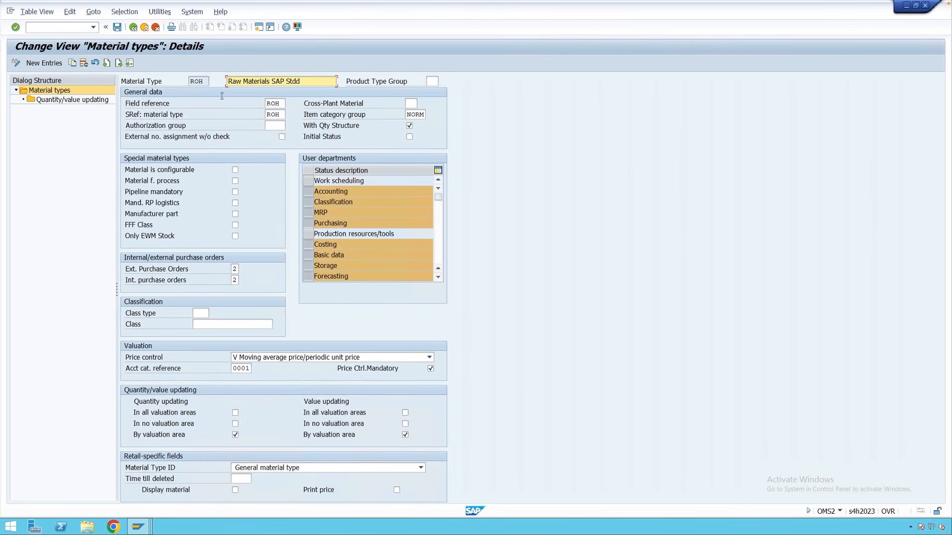
drag(282, 103, 270, 104)
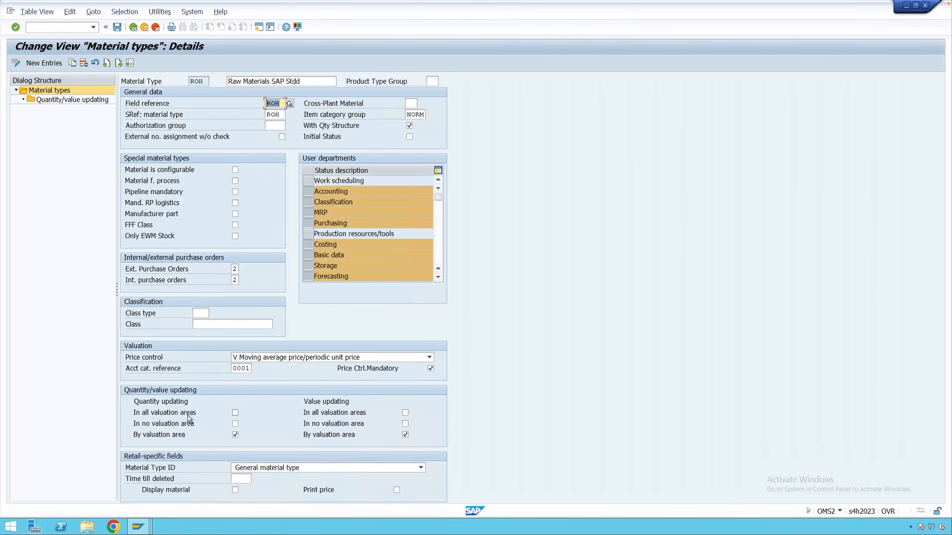
In field selection group 14, find field reference ROH and set it to Display.
click(145, 526)
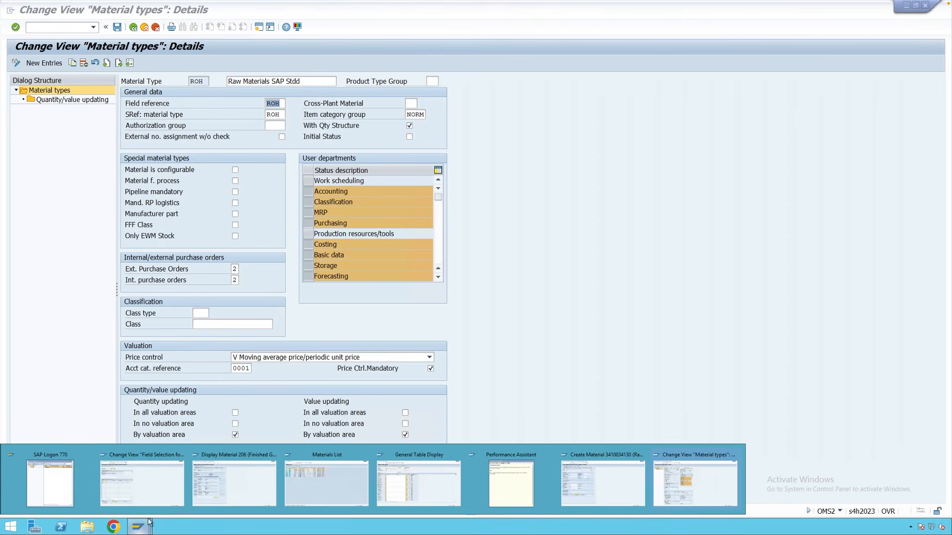
click(168, 493)
click(154, 467)
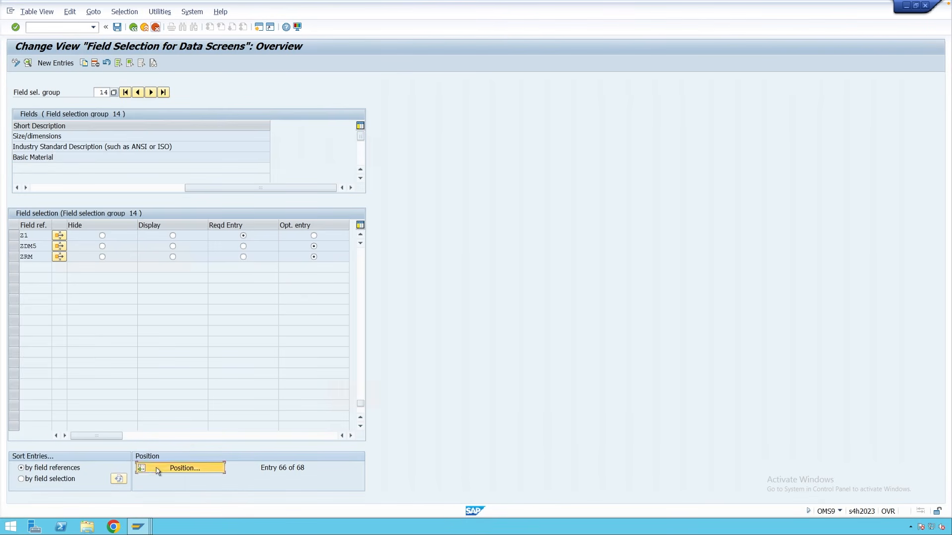
text(ROH)
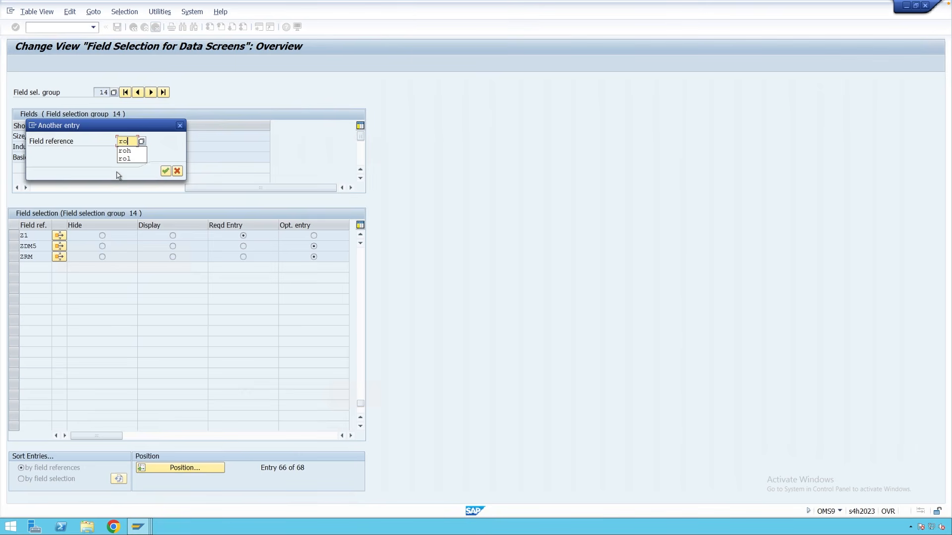
key(Return)
double_click(25, 236)
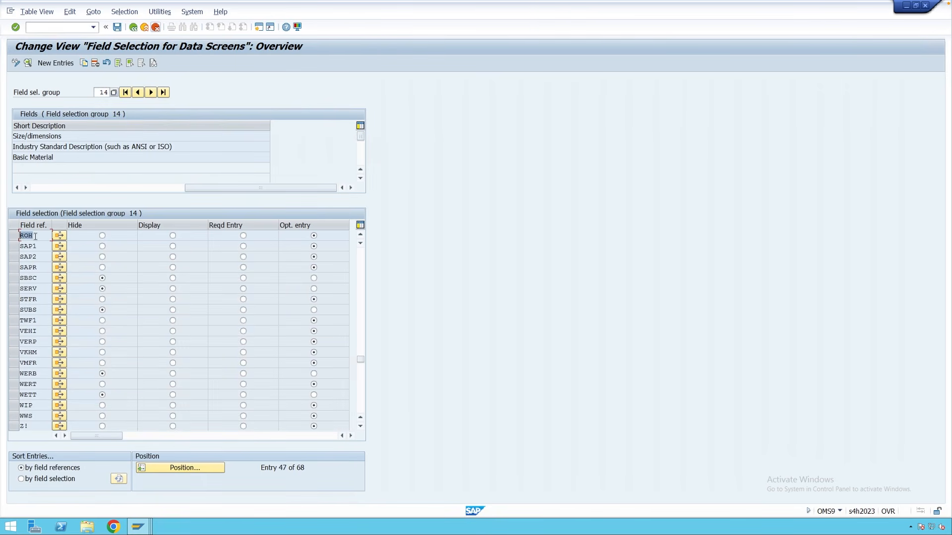
click(35, 237)
click(173, 236)
Locate field reference Z1 in field selection group 14 to check its entry setting.
click(188, 469)
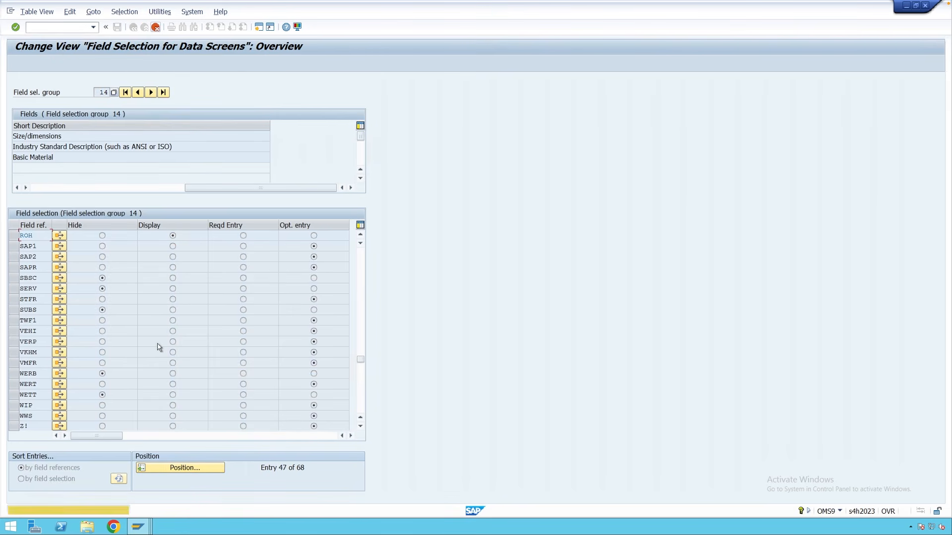
text(Z1)
key(Return)
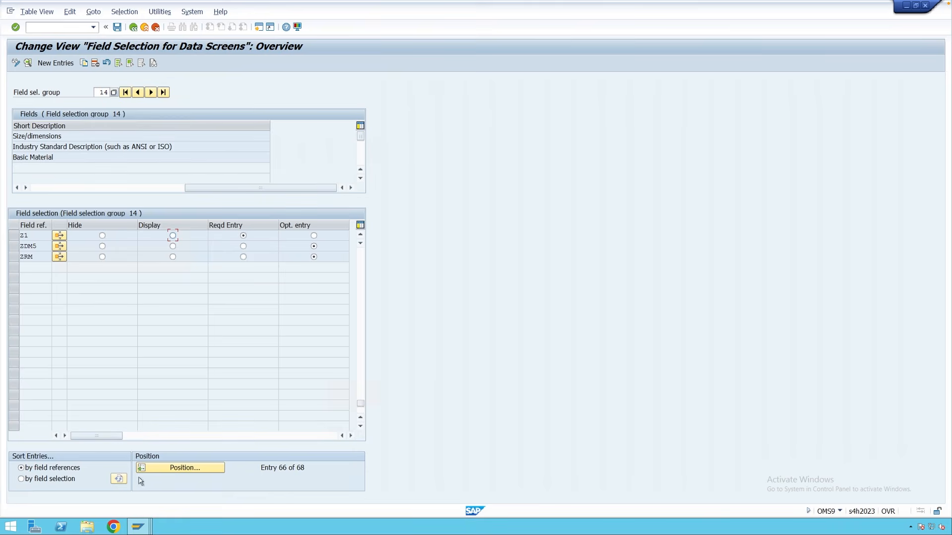
Return to the material creation session and start a new ROH material in MM01 with industry Z Food Industry.
click(138, 527)
click(600, 481)
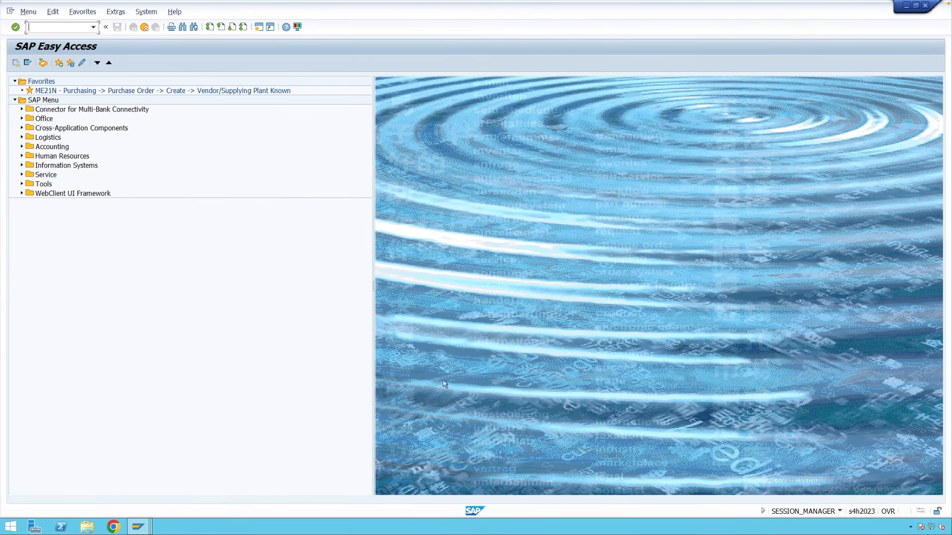
text(mm01)
key(Return)
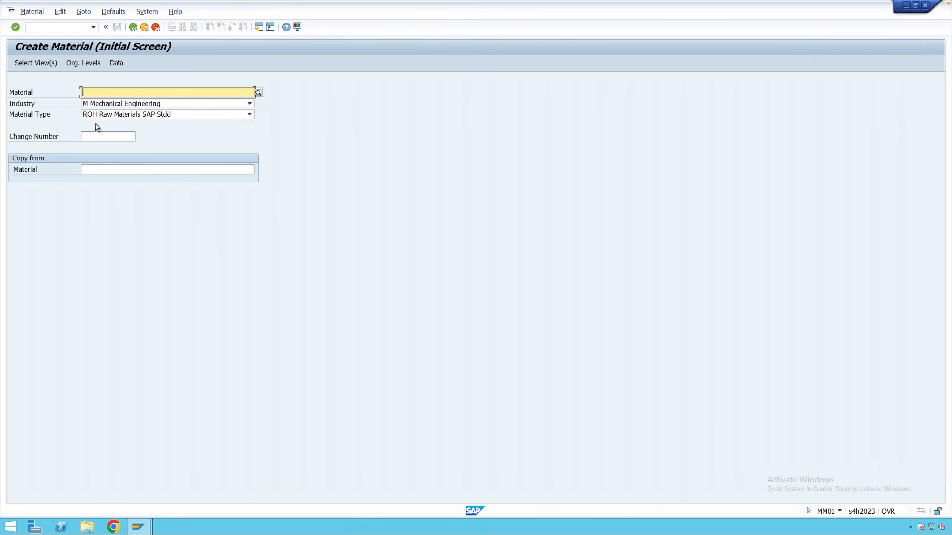
click(99, 104)
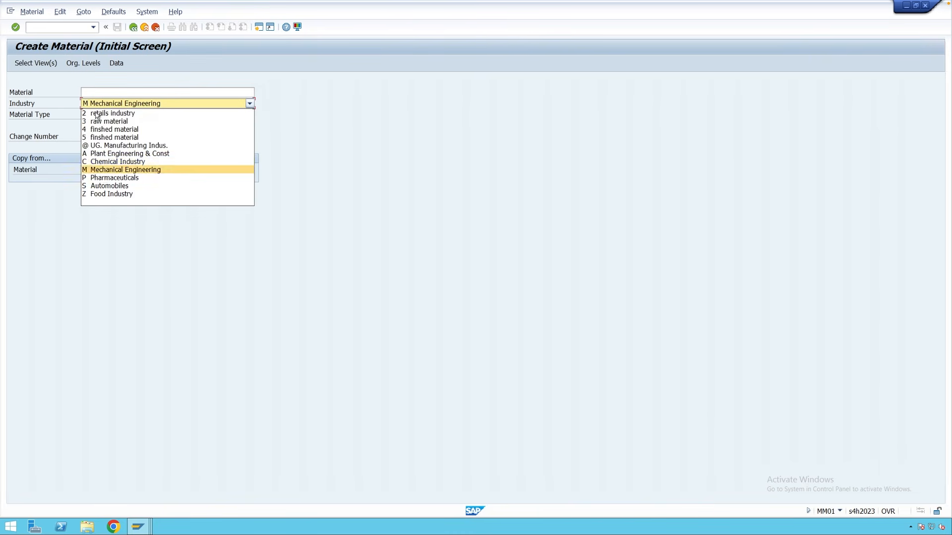
click(102, 194)
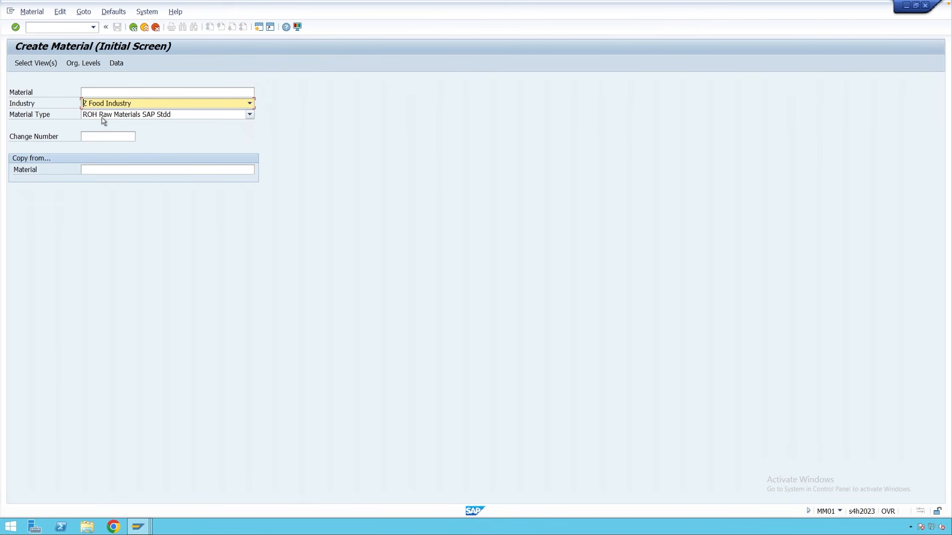
Open the Food Industry material's Basic Data 1 view and check whether Size/dimensions accepts input.
key(Return)
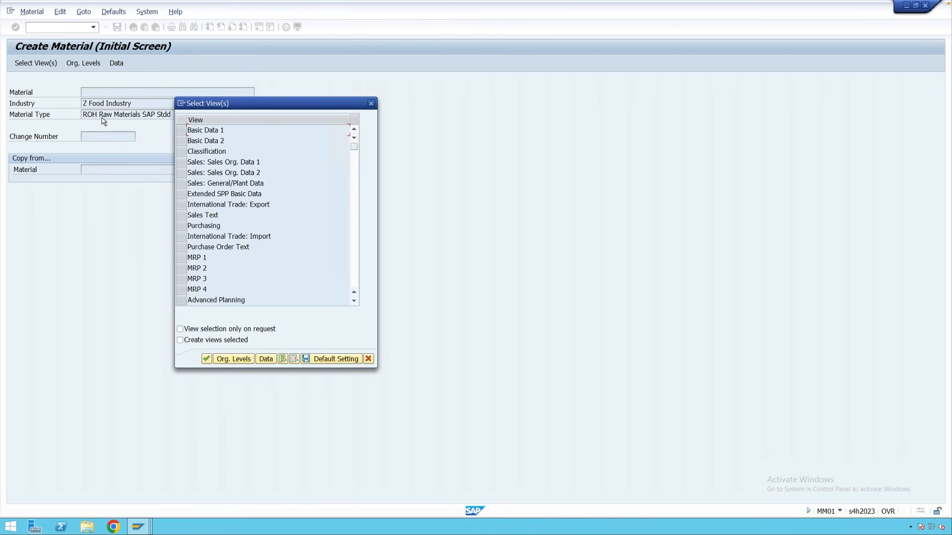
click(182, 131)
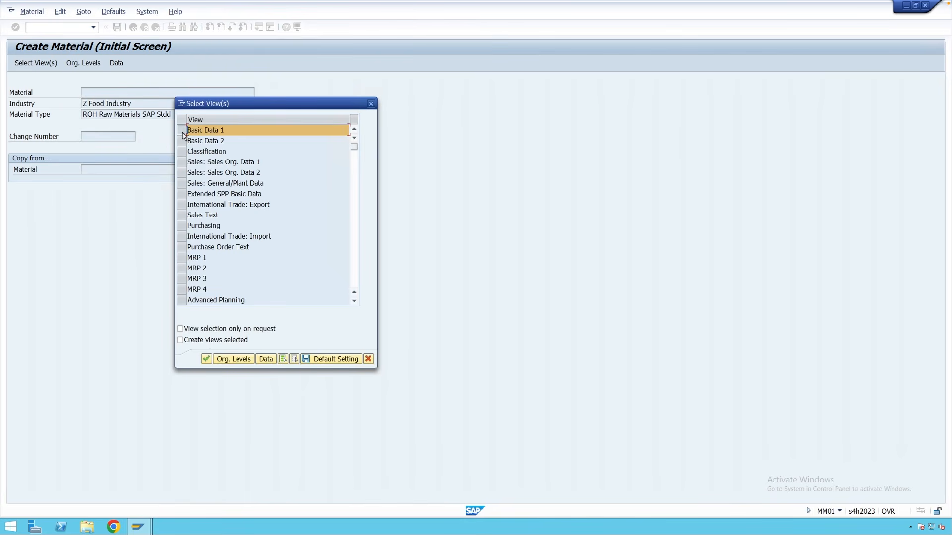
key(Return)
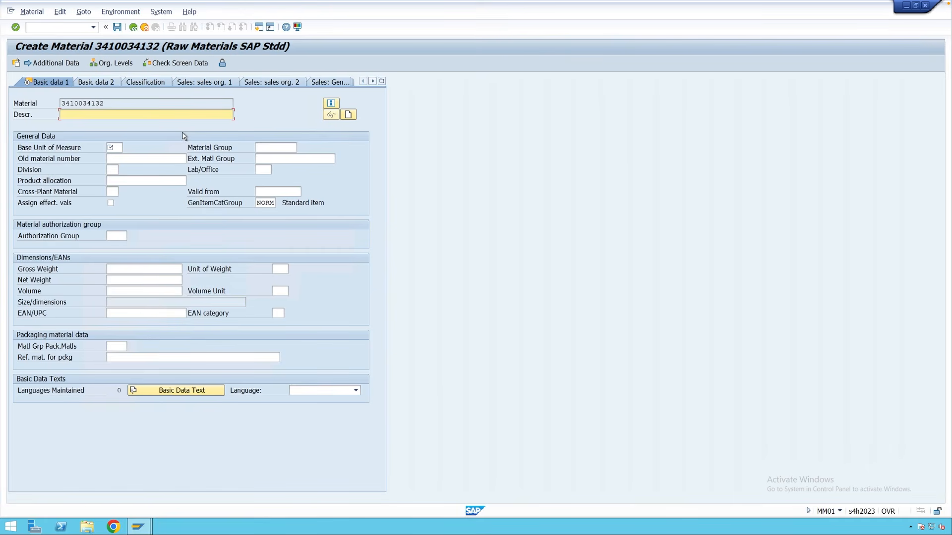
click(117, 303)
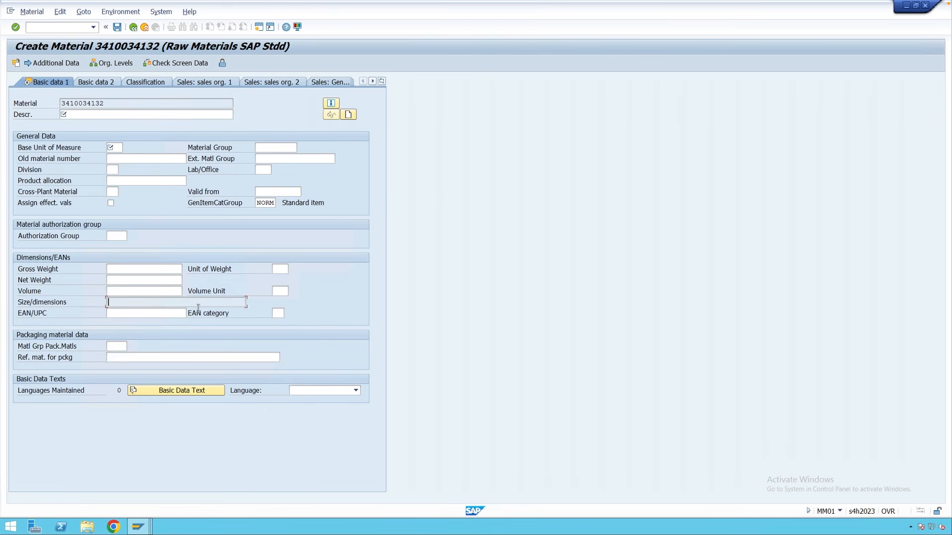
Fill in Basic Data 1 with the description Test Material, base unit of measure KG and material group 01.
click(97, 117)
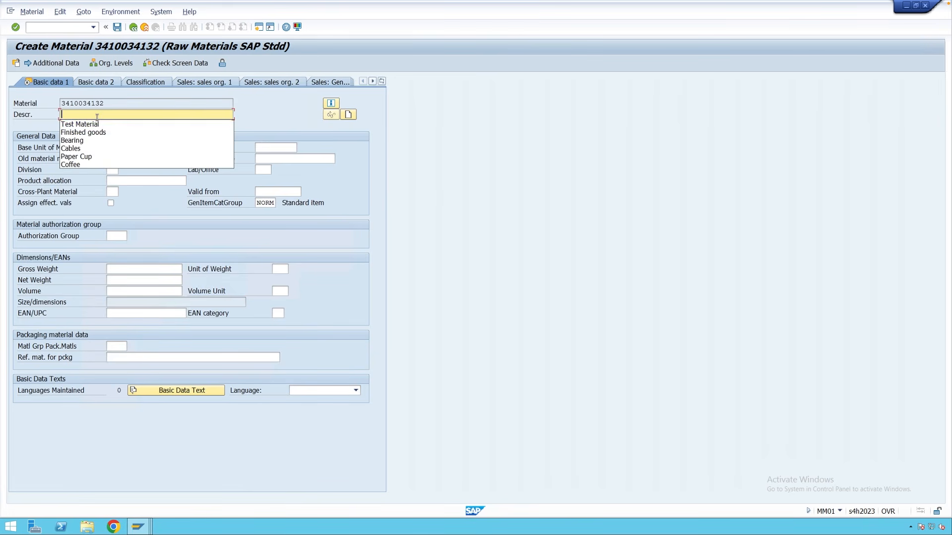
click(97, 124)
click(122, 148)
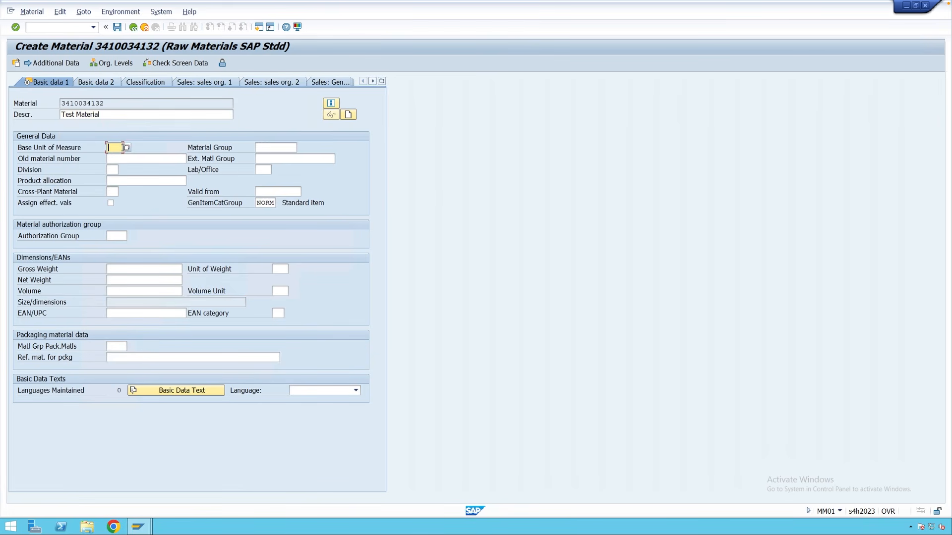
click(115, 156)
click(282, 149)
click(278, 155)
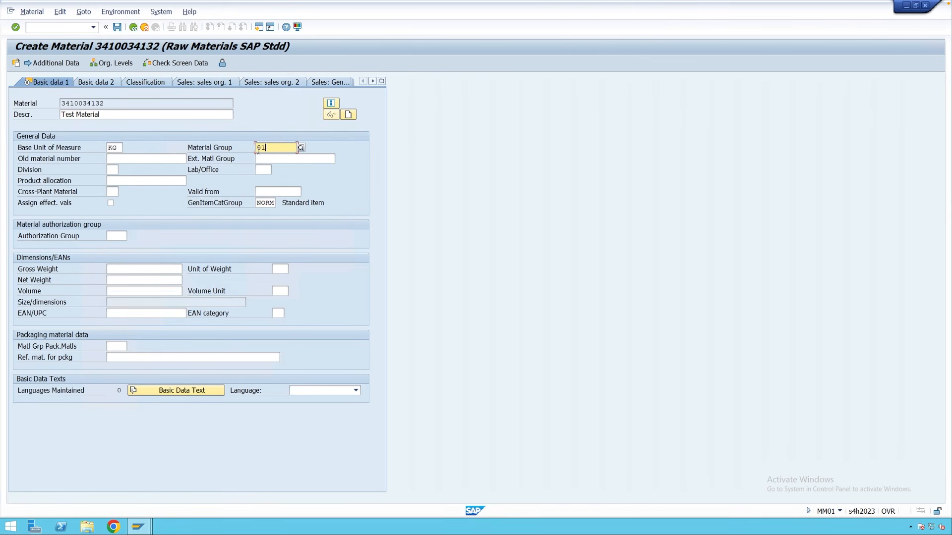
Check whether Basic material and Ind. Std Desc. in Basic Data 2 accept input, comparing them with Size/dimensions in Basic Data 1.
click(103, 84)
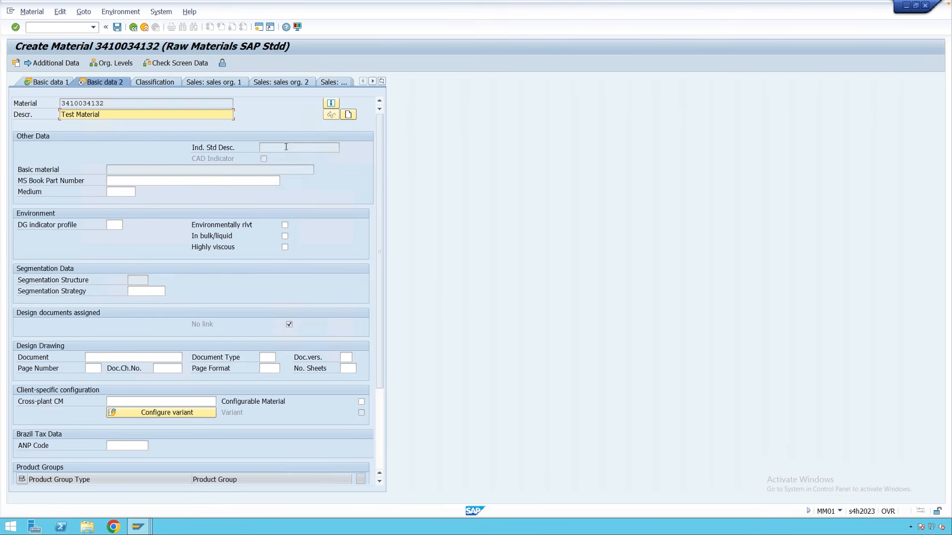
click(225, 168)
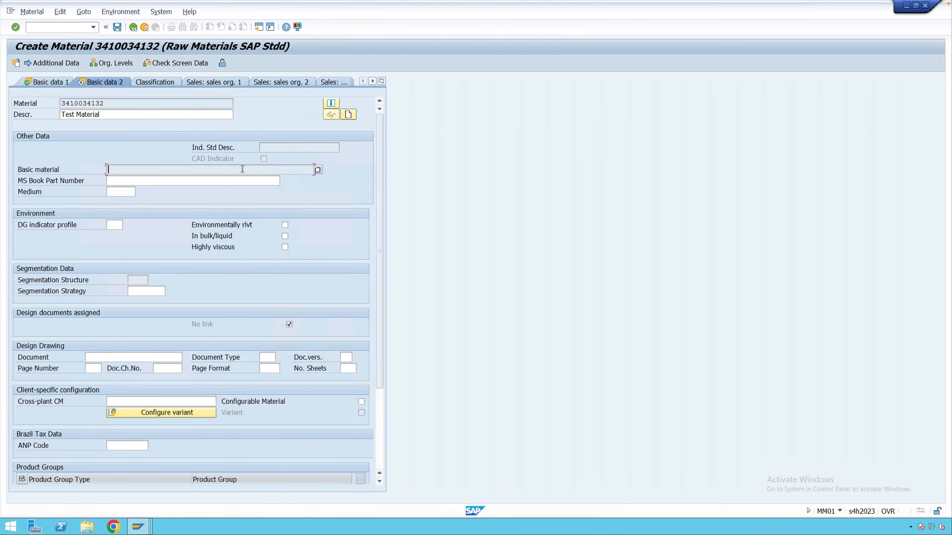
click(57, 83)
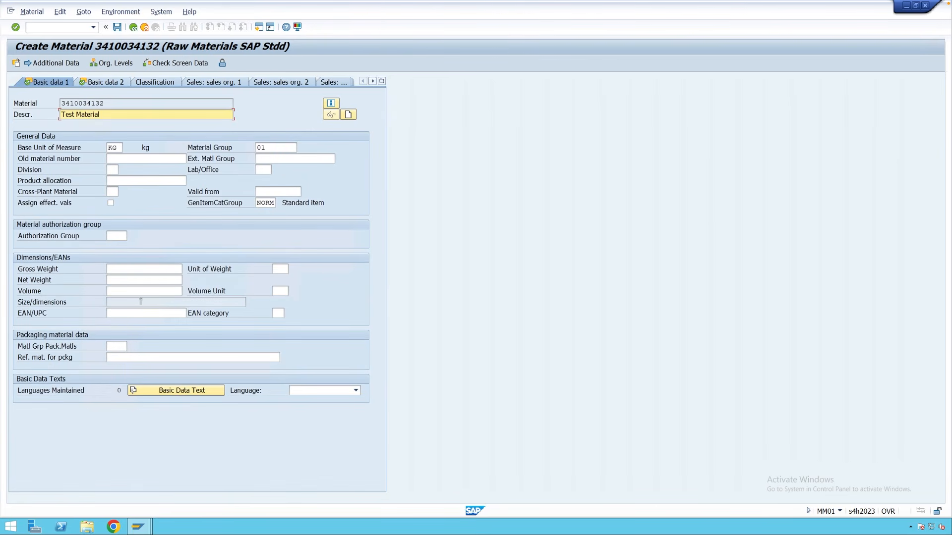
click(103, 82)
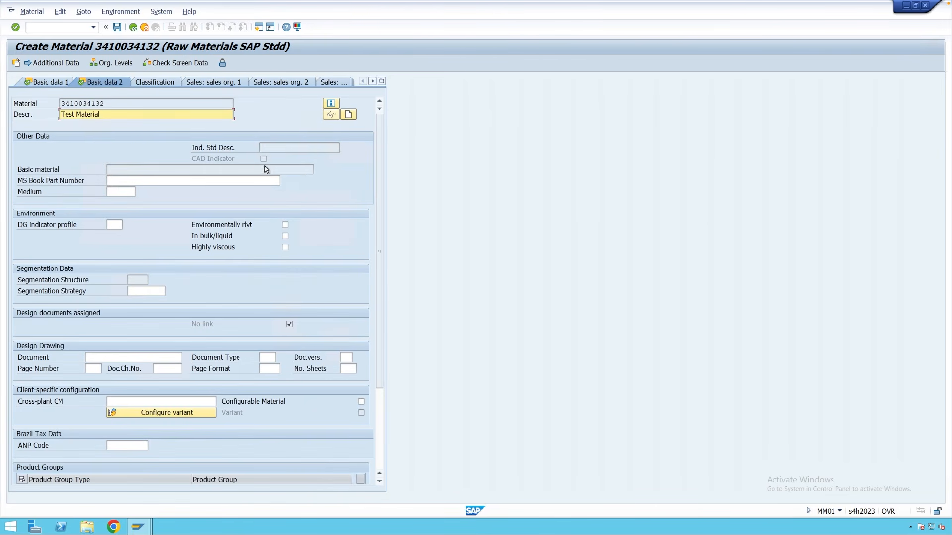
click(290, 148)
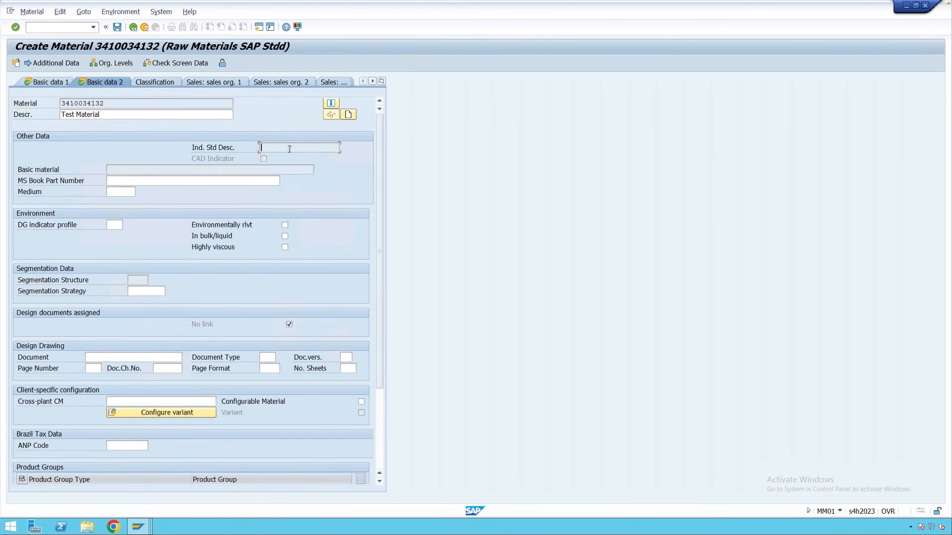
Look up the technical table and field name behind the Basic material field, and close its help.
click(135, 170)
key(F1)
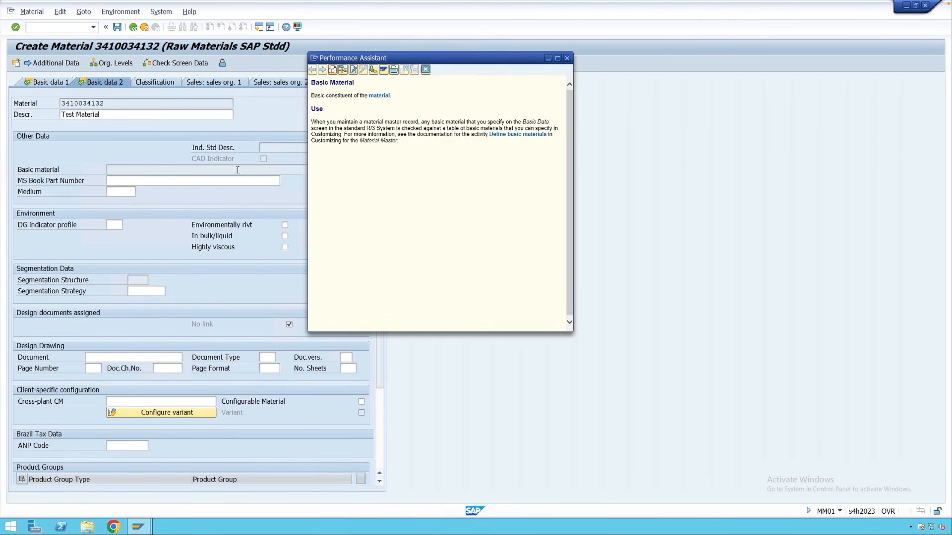
click(342, 71)
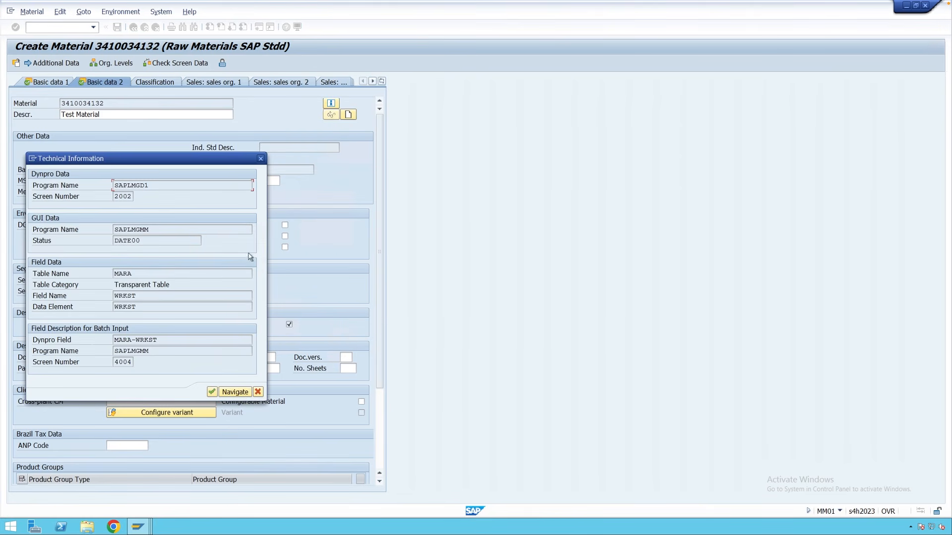
double_click(133, 275)
click(141, 296)
drag(141, 297, 115, 296)
click(258, 391)
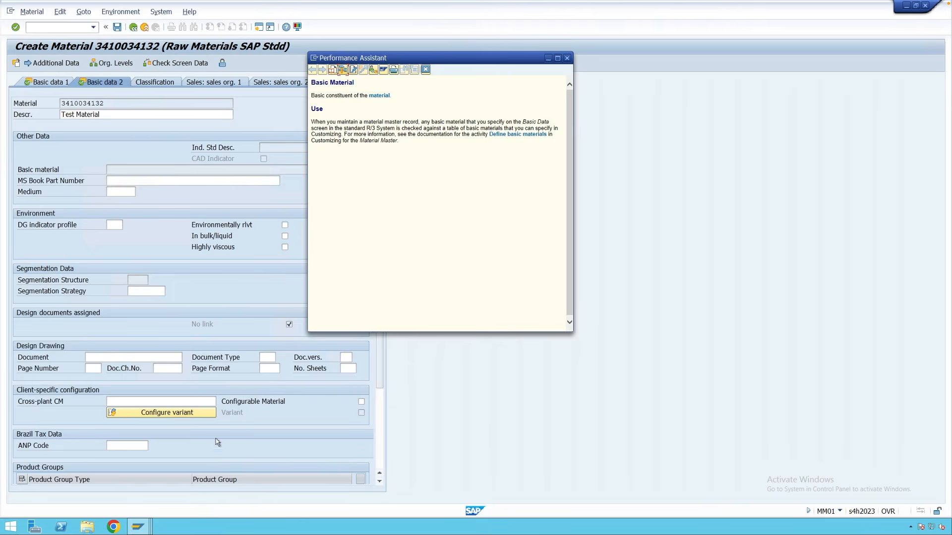
click(426, 70)
Switch to the field selection customizing session and open the activity Assign Fields to Field Selection Groups.
mouse_move(137, 527)
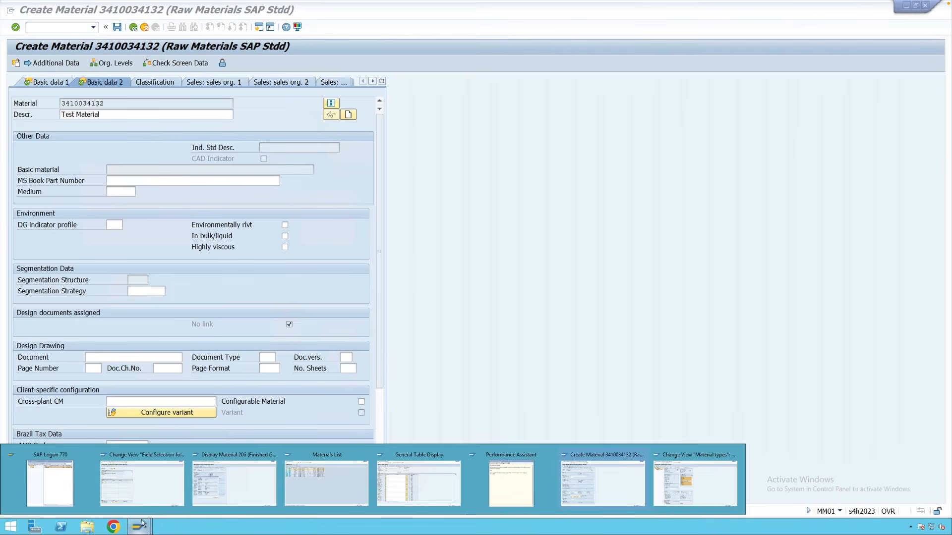
click(142, 479)
click(133, 27)
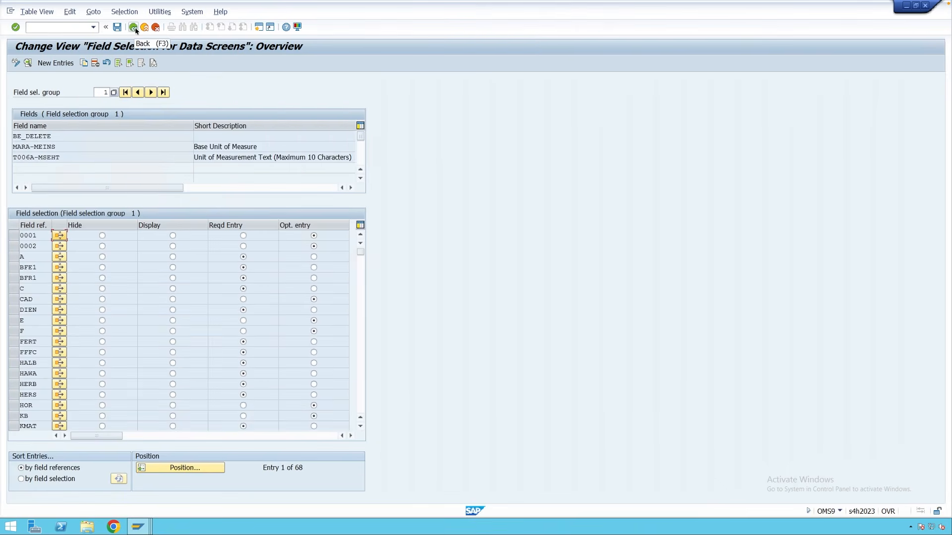
click(91, 158)
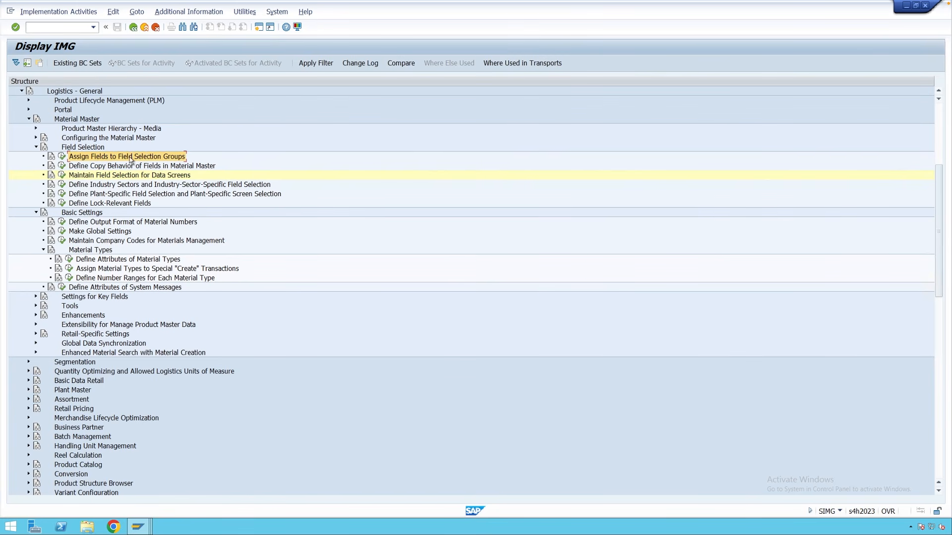
click(61, 156)
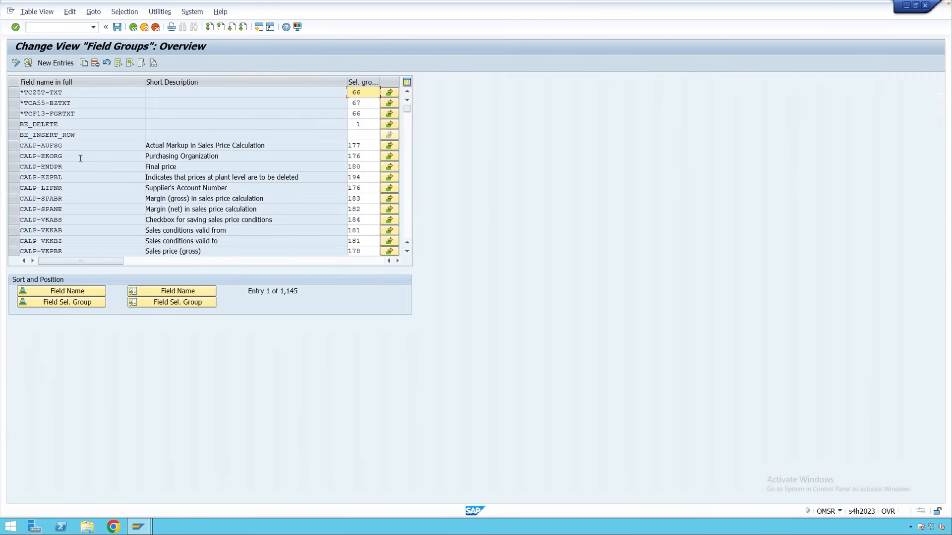
Output the field groups as a list, find MARA-WRKST to check its selection group, and return to the IMG.
click(36, 14)
click(48, 93)
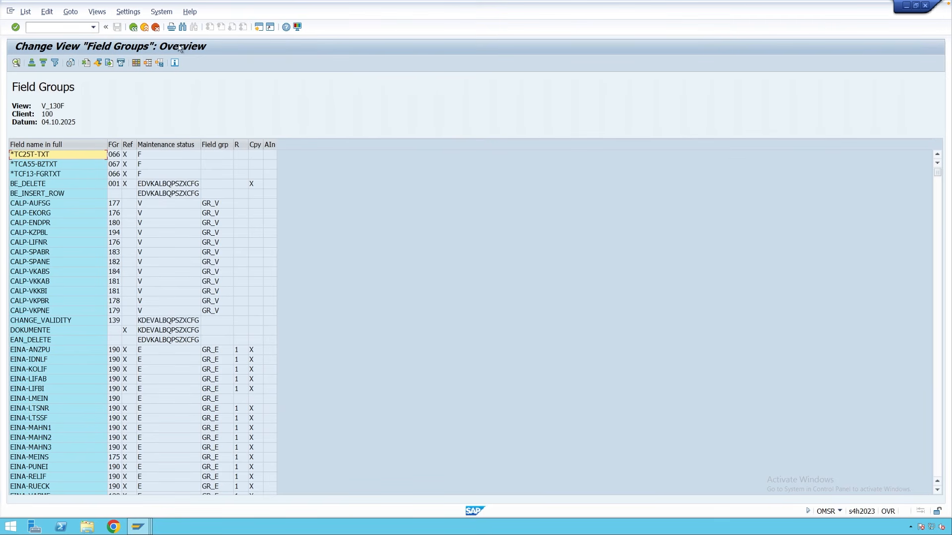
click(182, 28)
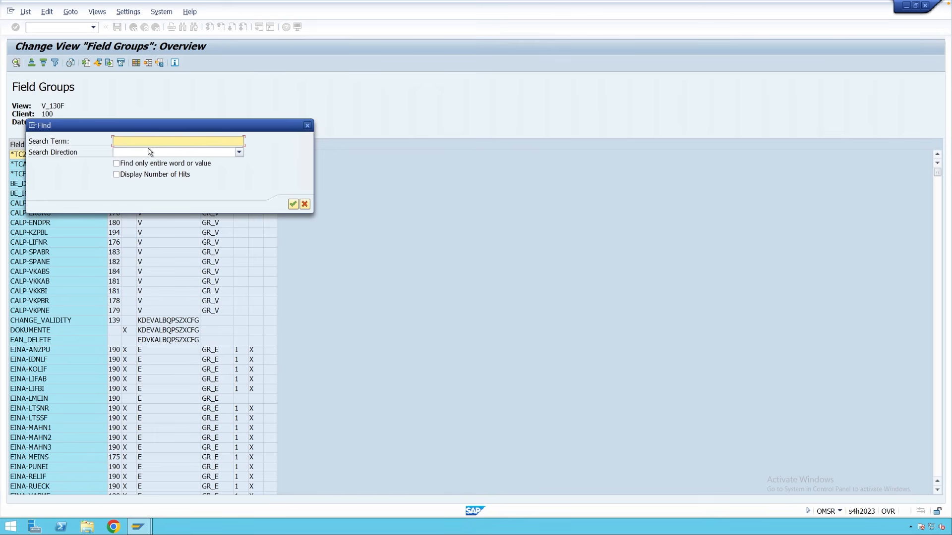
text(MARA-WRKST)
click(293, 203)
click(304, 215)
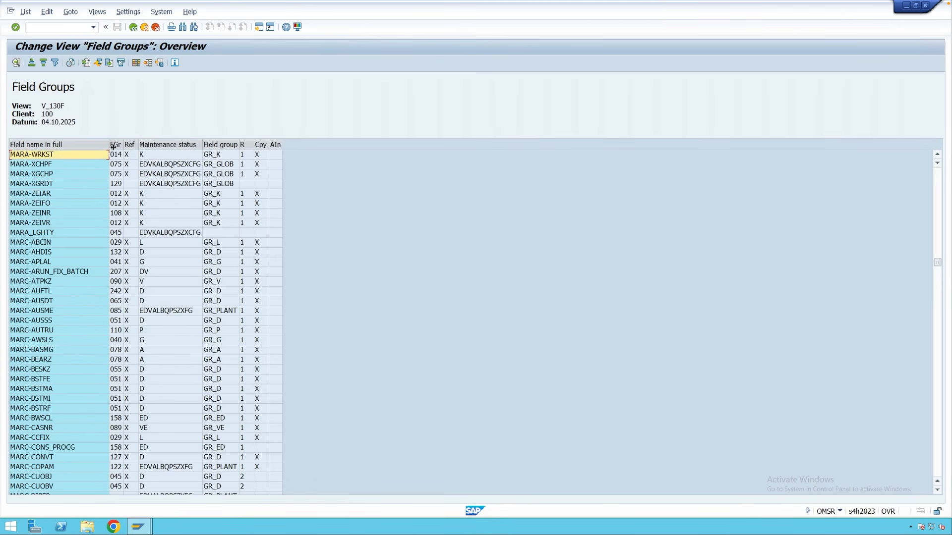
click(133, 27)
click(133, 28)
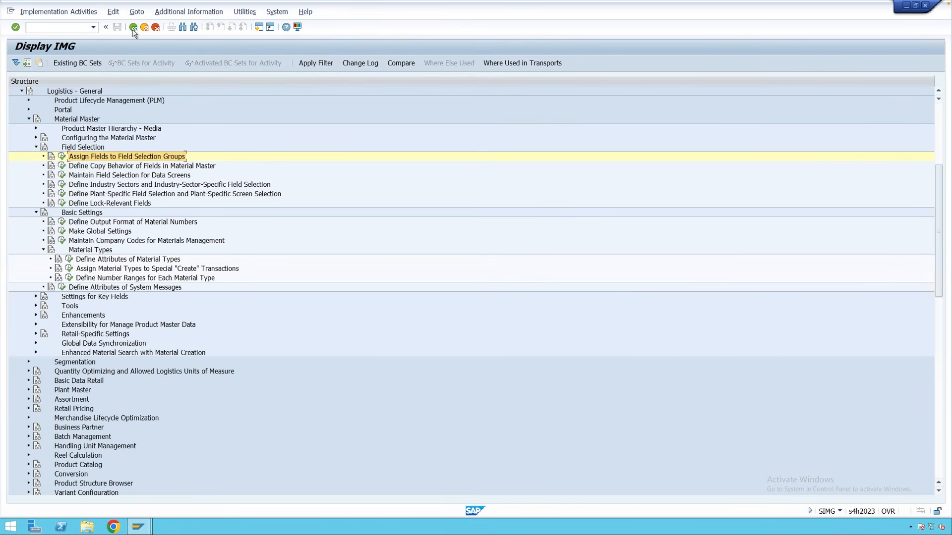
Open Maintain Field Selection for Data Screens and display field selection group 14.
click(79, 177)
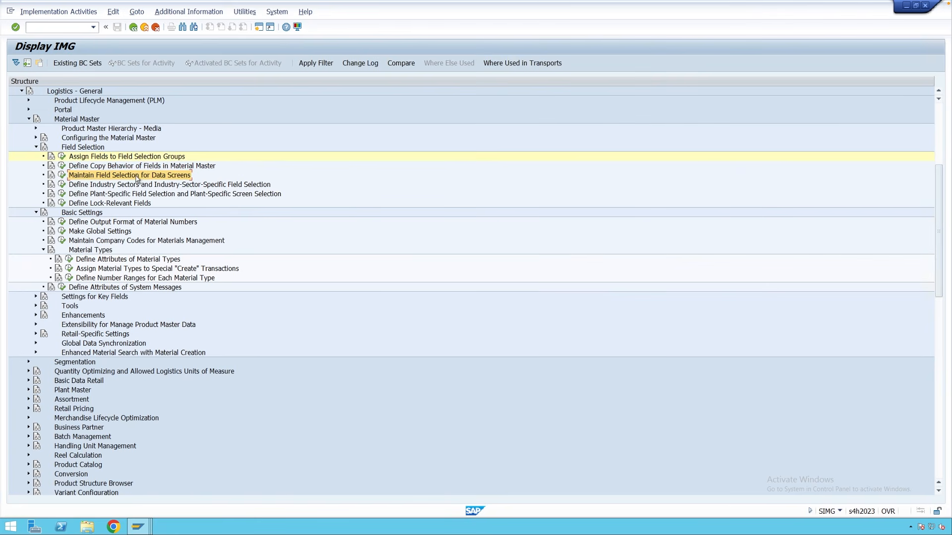
click(61, 176)
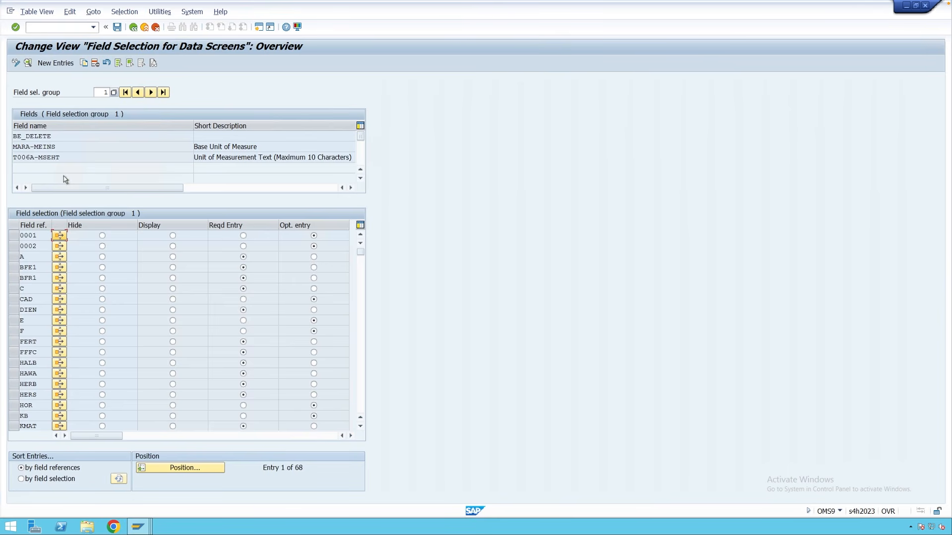
click(114, 92)
scroll(152, 230, down, 10)
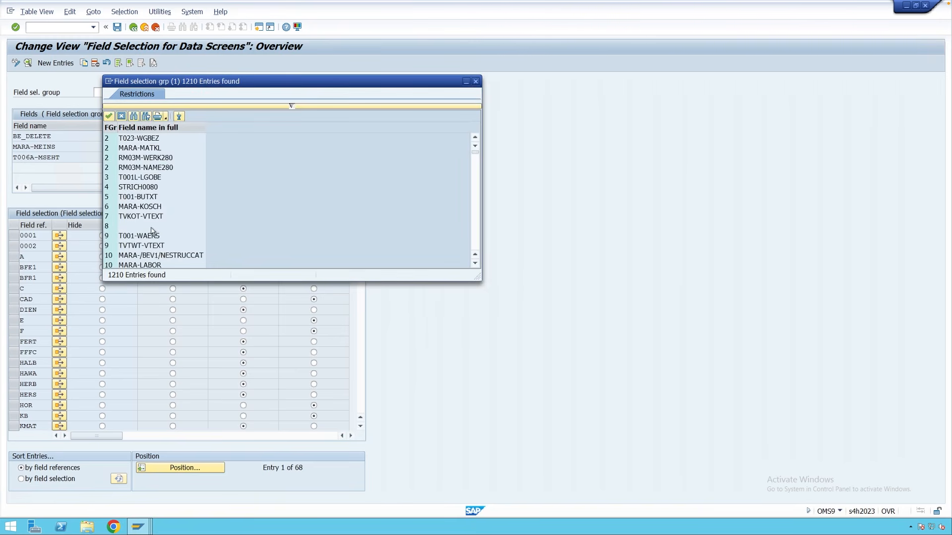
double_click(123, 240)
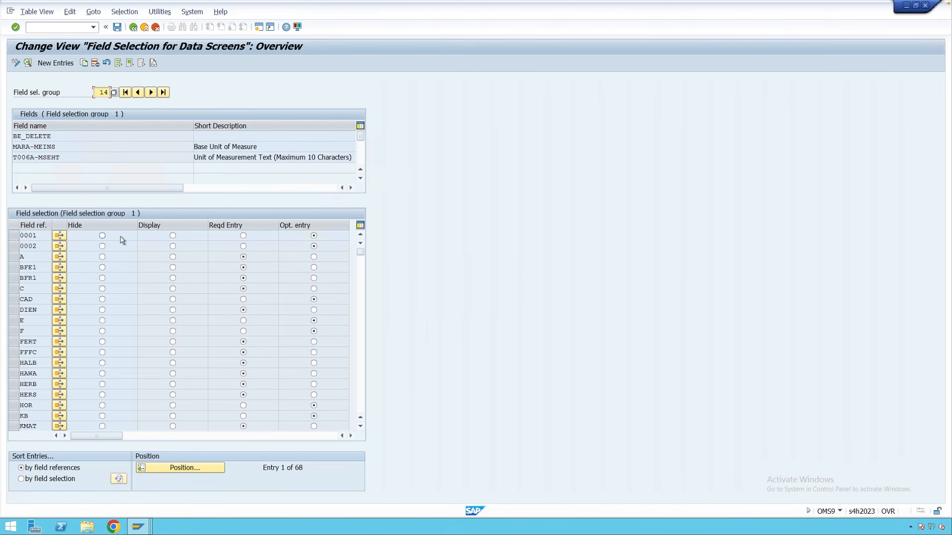
key(Return)
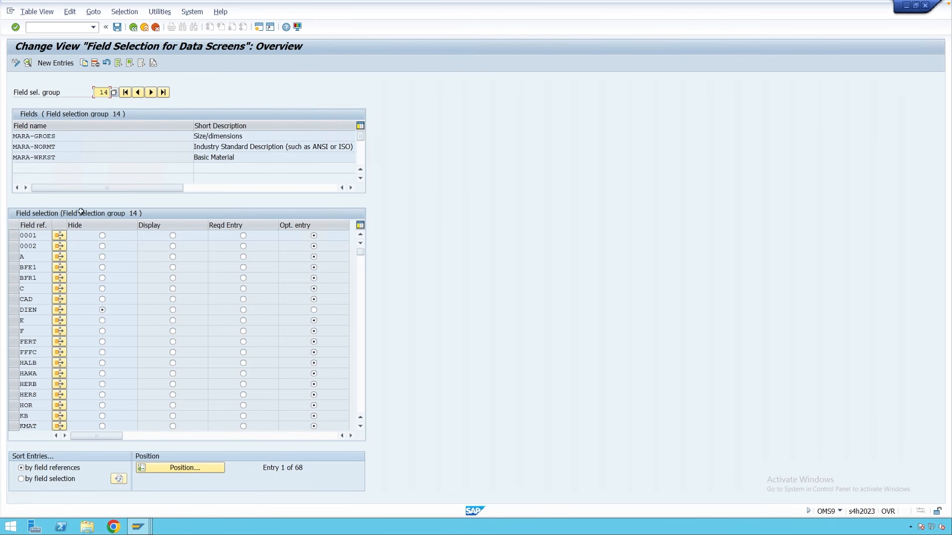
Sort group 14's entries by field selection and compare the settings of field references ROH and Z1.
click(56, 483)
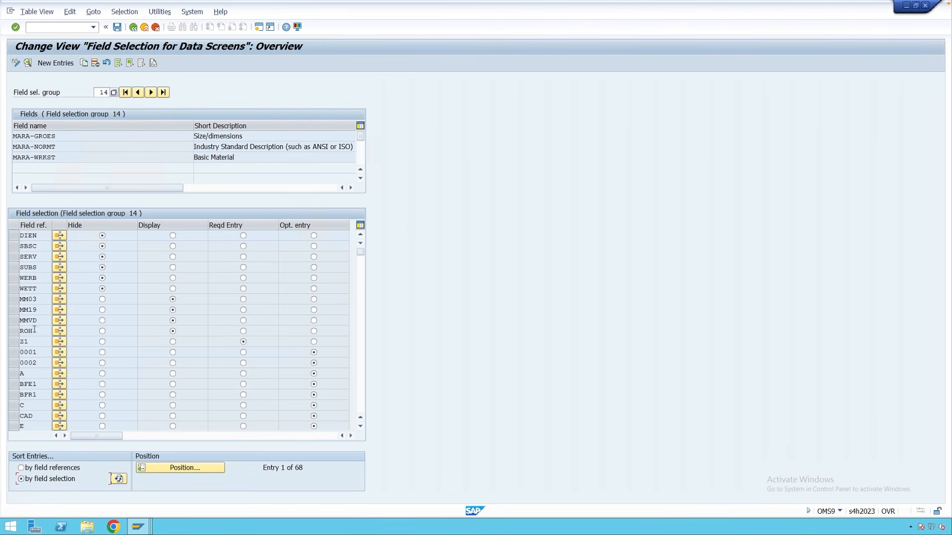
click(38, 237)
click(36, 331)
double_click(37, 331)
click(26, 342)
double_click(26, 342)
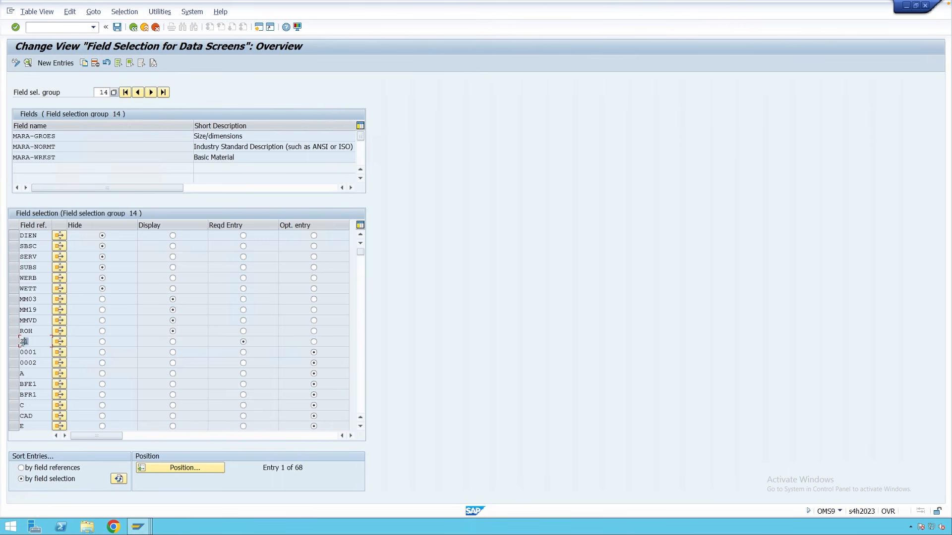